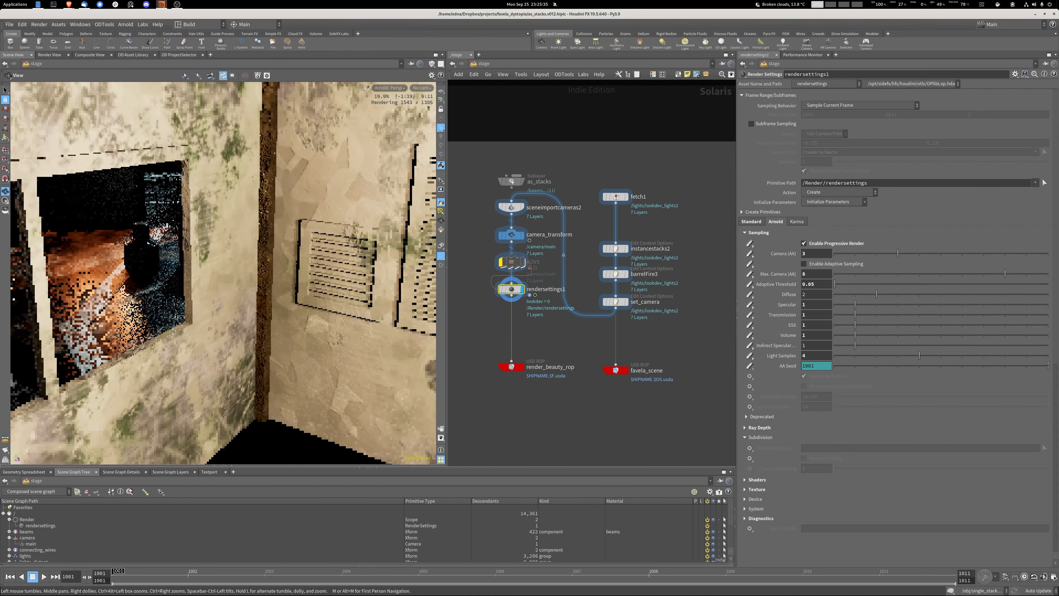
Look through /camera/main to view the full favela scene in the viewport.
scroll(223, 273, "down", 2)
scroll(223, 273, "down", 5)
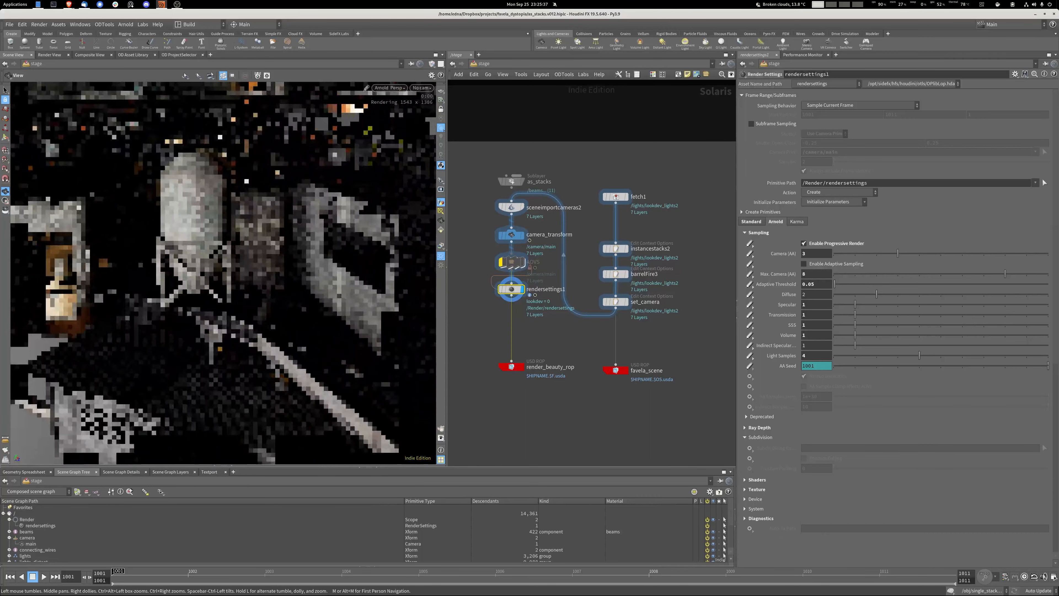
scroll(223, 273, "down", 5)
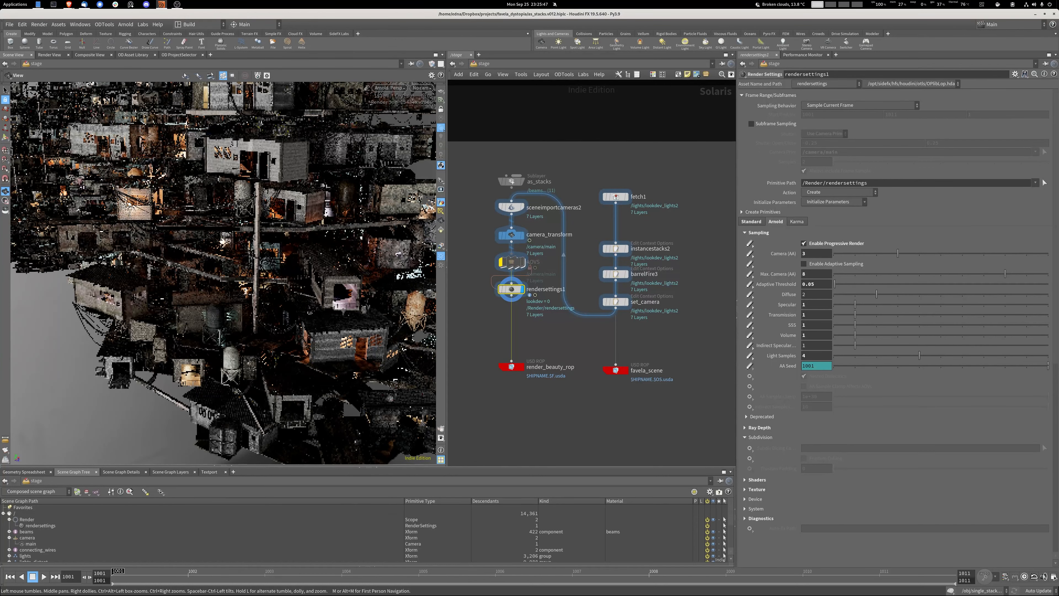
left_click(421, 88)
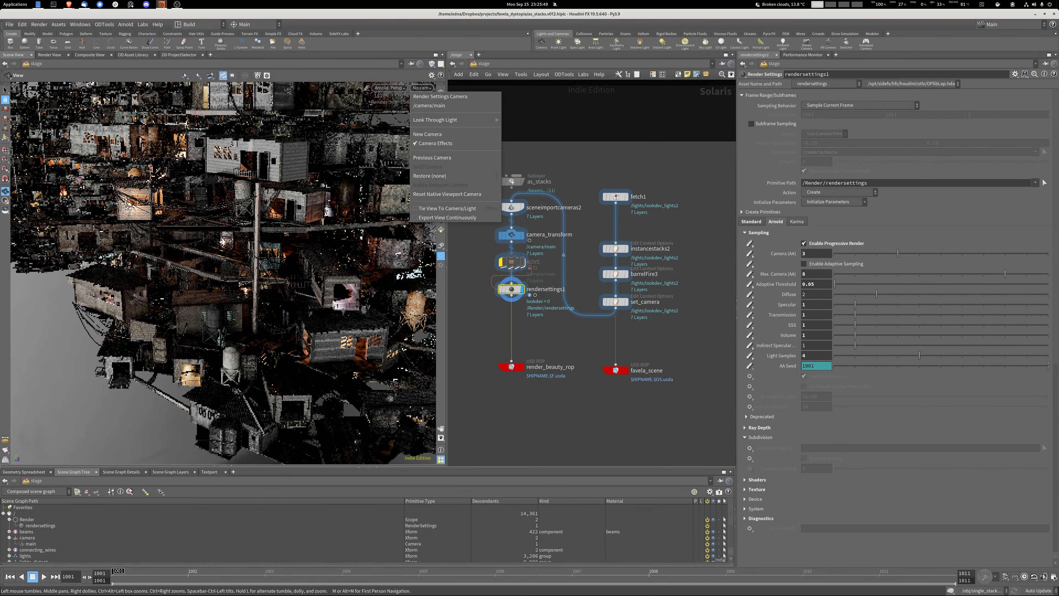
left_click(433, 106)
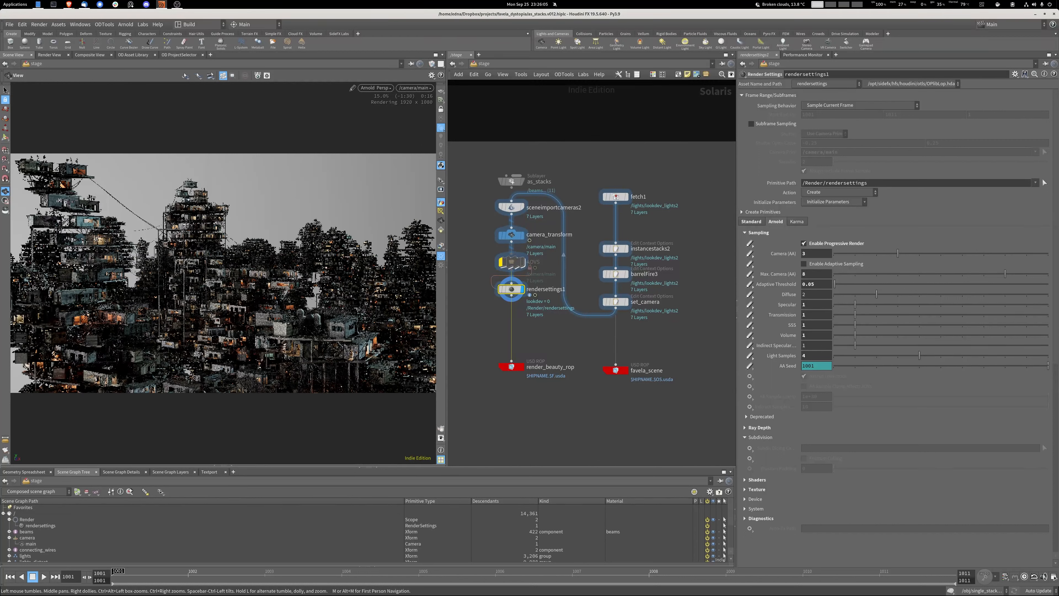
Stop the Arnold viewport render, display the RENDER_HERE null, and frame the shacks instancer in the viewport.
key("shift+r")
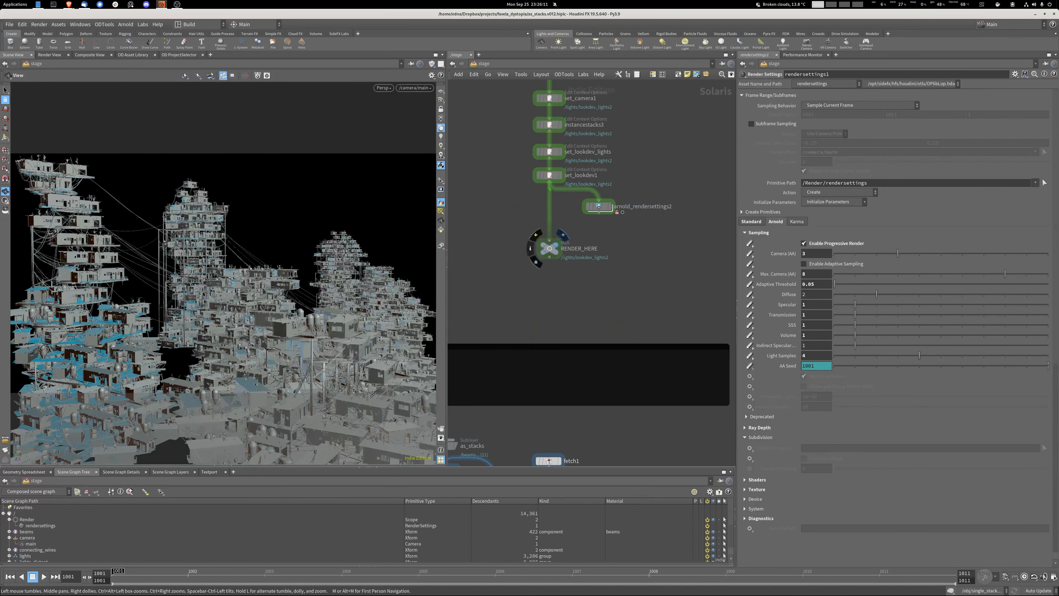
left_click(564, 244)
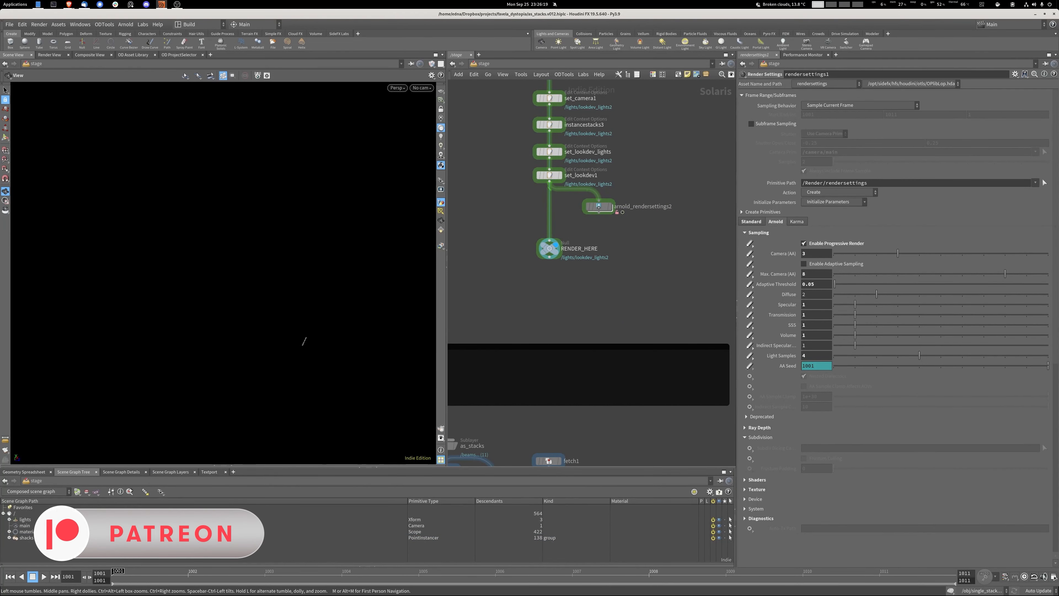
left_click(126, 537)
key("f")
left_click_drag(225, 275, 200, 247)
scroll(224, 273, "up", 5)
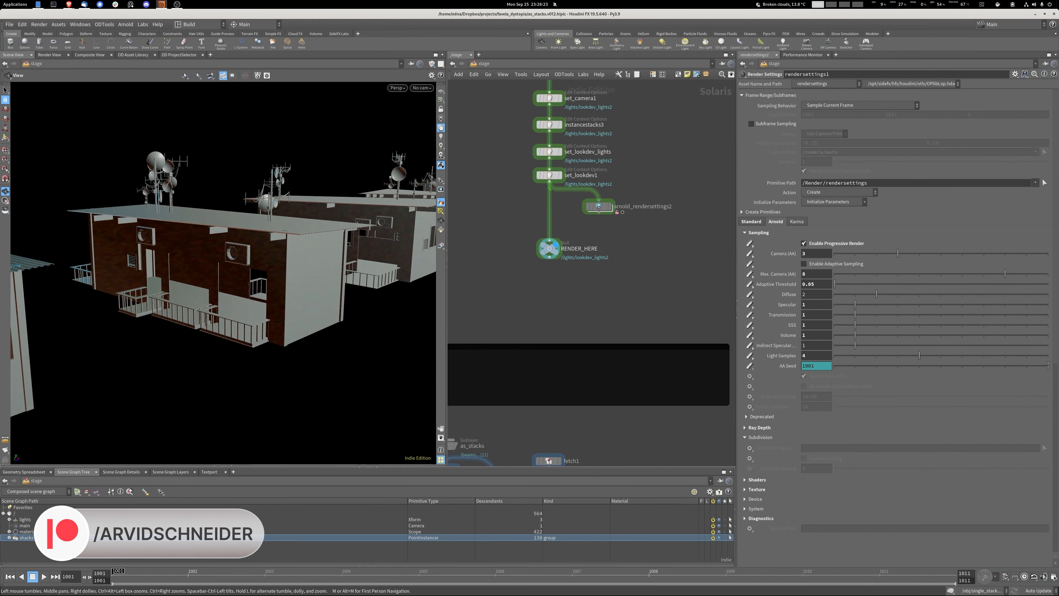
Open the geometry network inside the shacks_prototypes node and frame its geometry in the viewport.
middle_click_drag(553, 138, 512, 383)
scroll(515, 317, "down", 5)
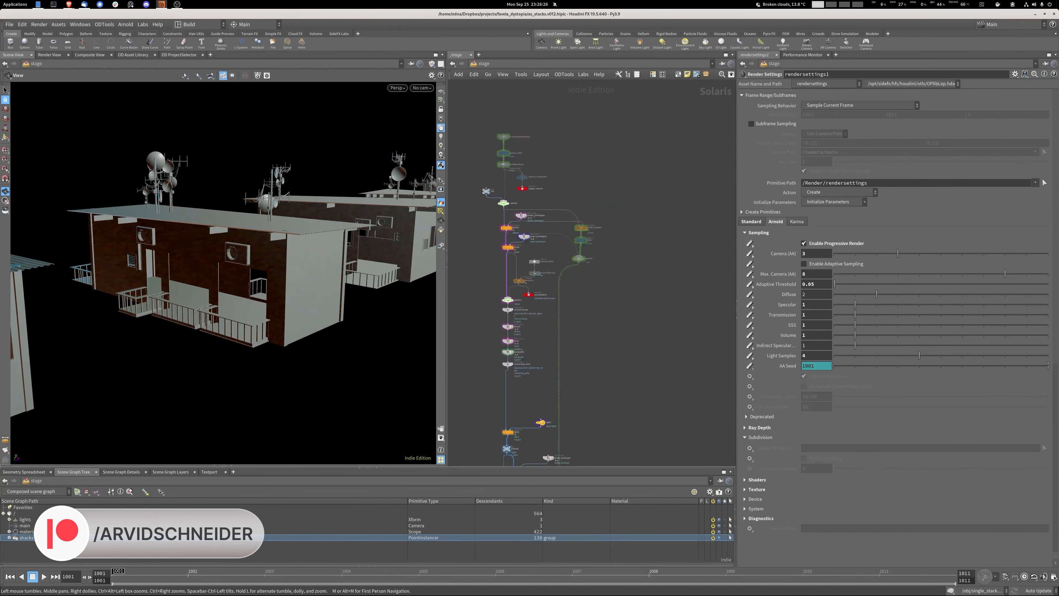
scroll(523, 259, "up", 5)
middle_click_drag(538, 272, 715, 307)
scroll(585, 244, "up", 3)
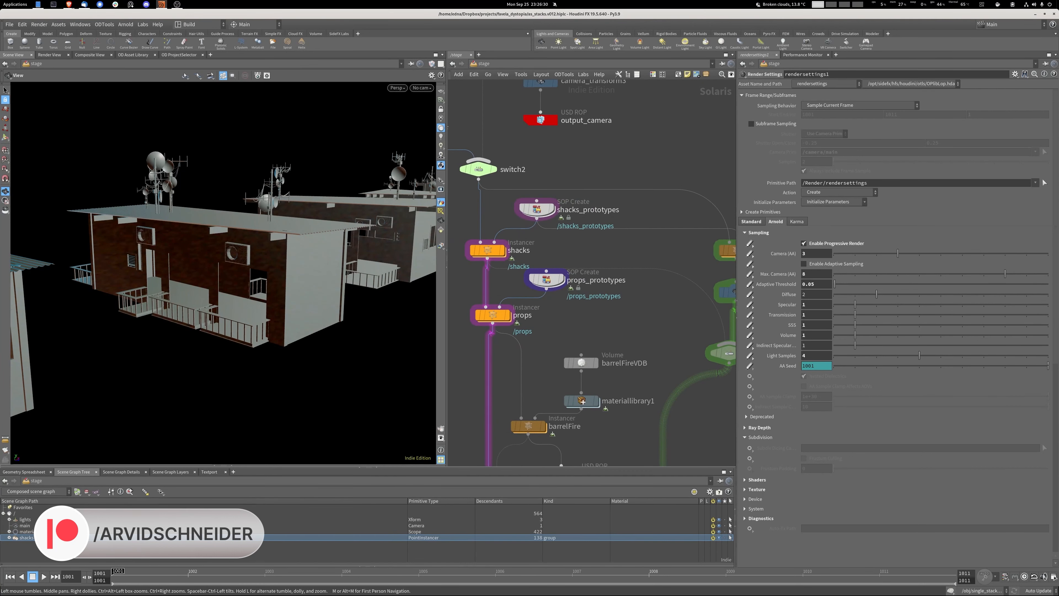
middle_click_drag(583, 402, 555, 396)
double_click(509, 203)
middle_click_drag(598, 438, 554, 305)
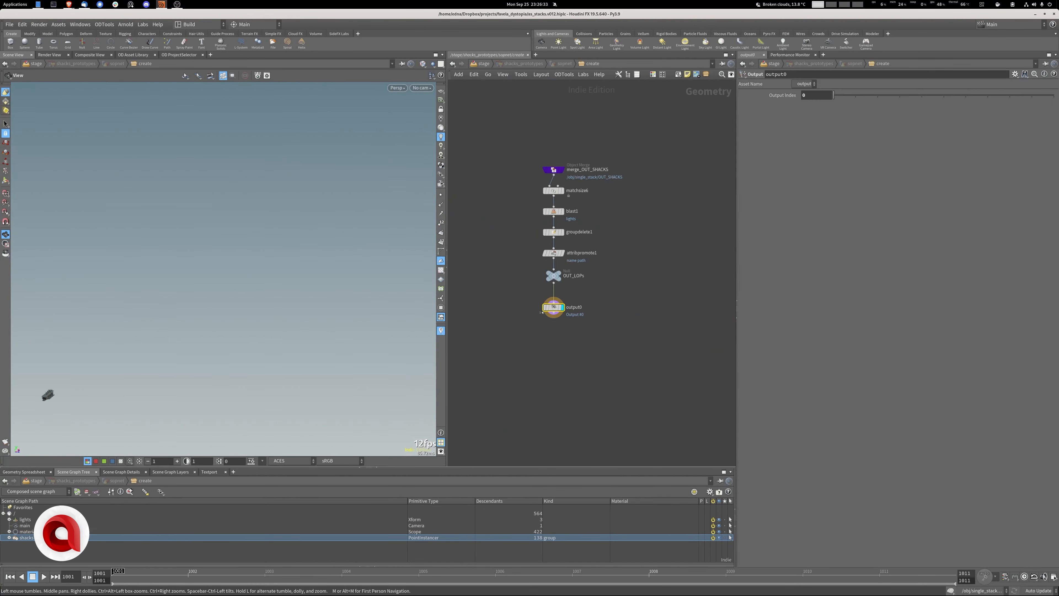
key("space+g")
left_click_drag(246, 300, 228, 259)
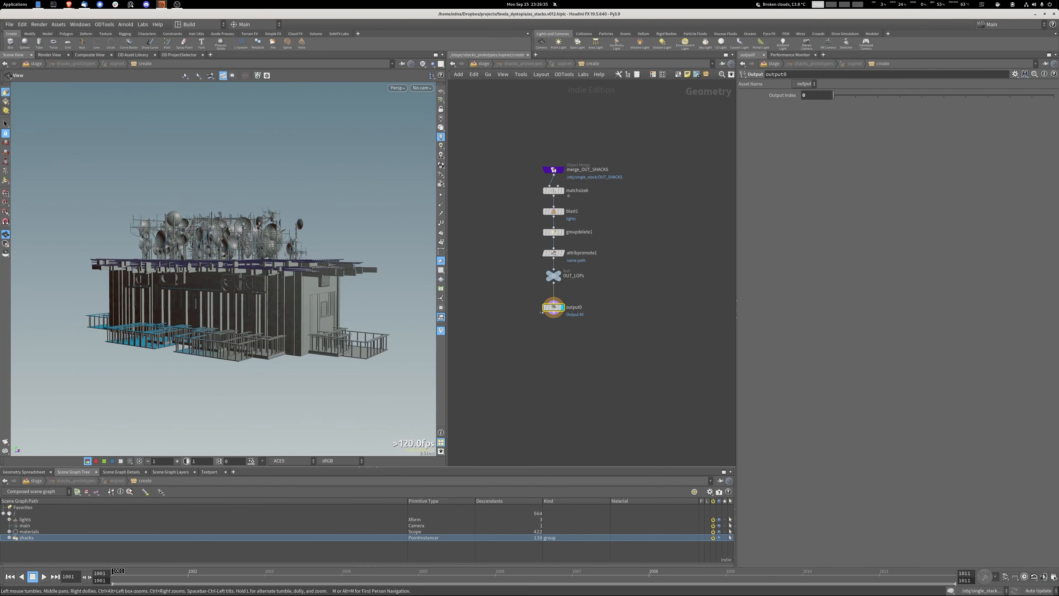
Make room between attribpromote1 and OUT_LOPs, display attribpromote1, and inspect its node information.
scroll(592, 272, "up", 5)
middle_click_drag(592, 272, 630, 254)
left_click_drag(527, 263, 531, 338, "ctrl")
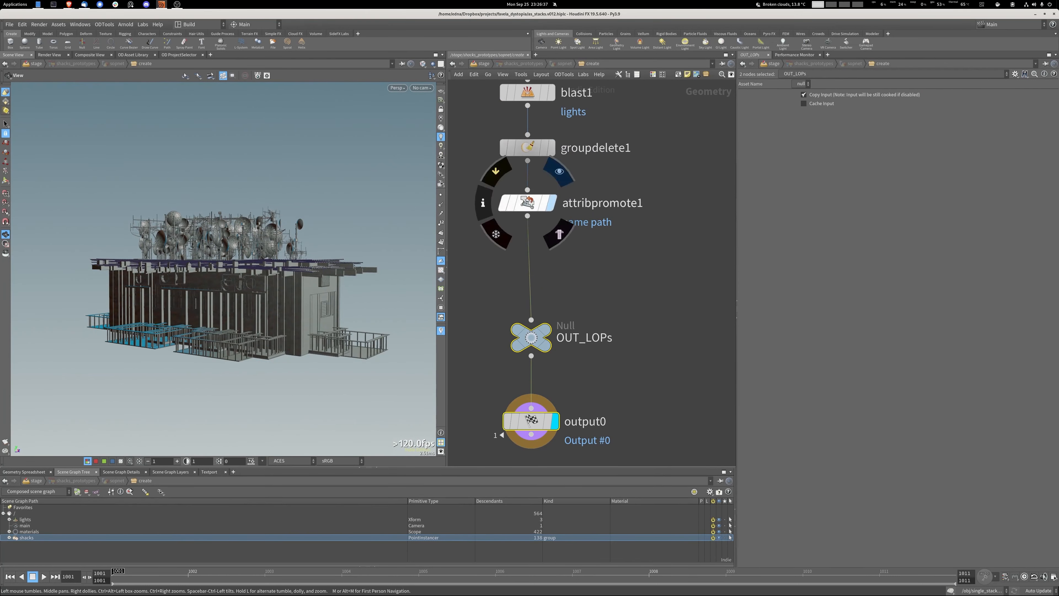
left_click(552, 203)
middle_click(528, 203)
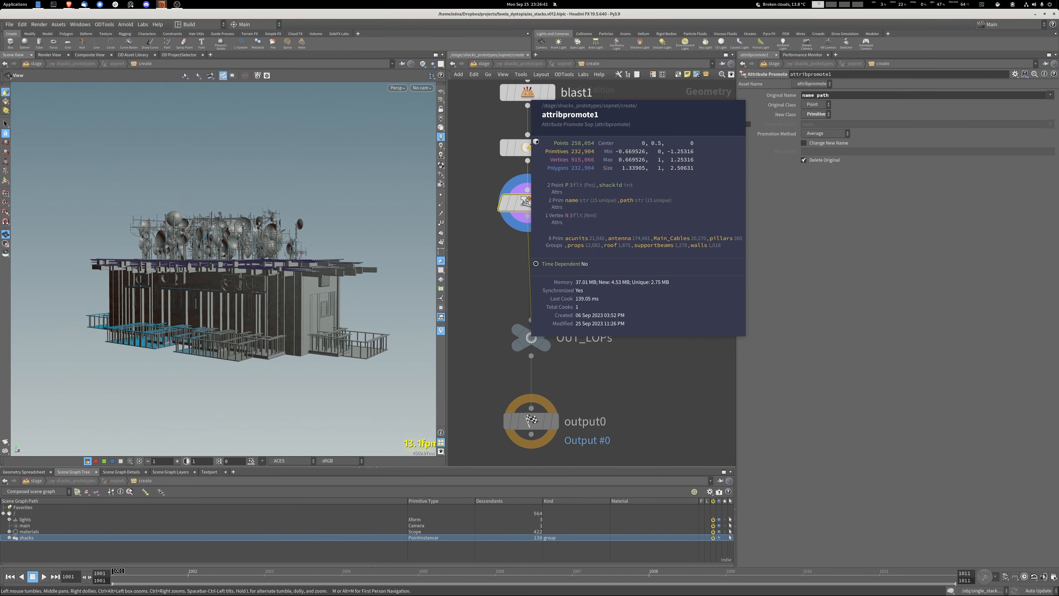
key("Tab")
key("Escape")
middle_click(531, 198)
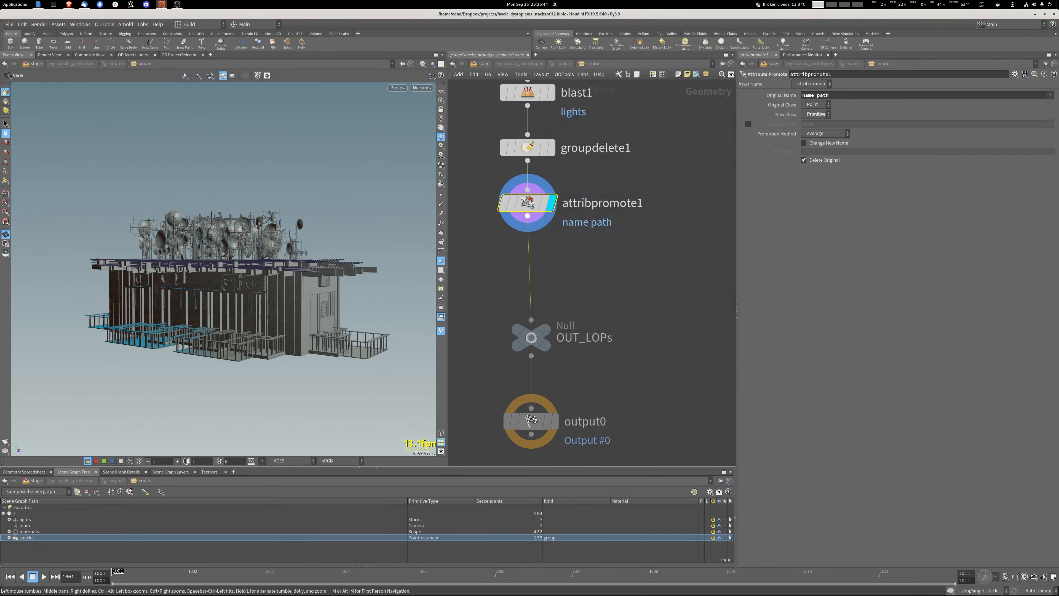
Insert a Split node between attribpromote1 and OUT_LOPs, set its group to walls, and display it.
key("Tab")
type("so")
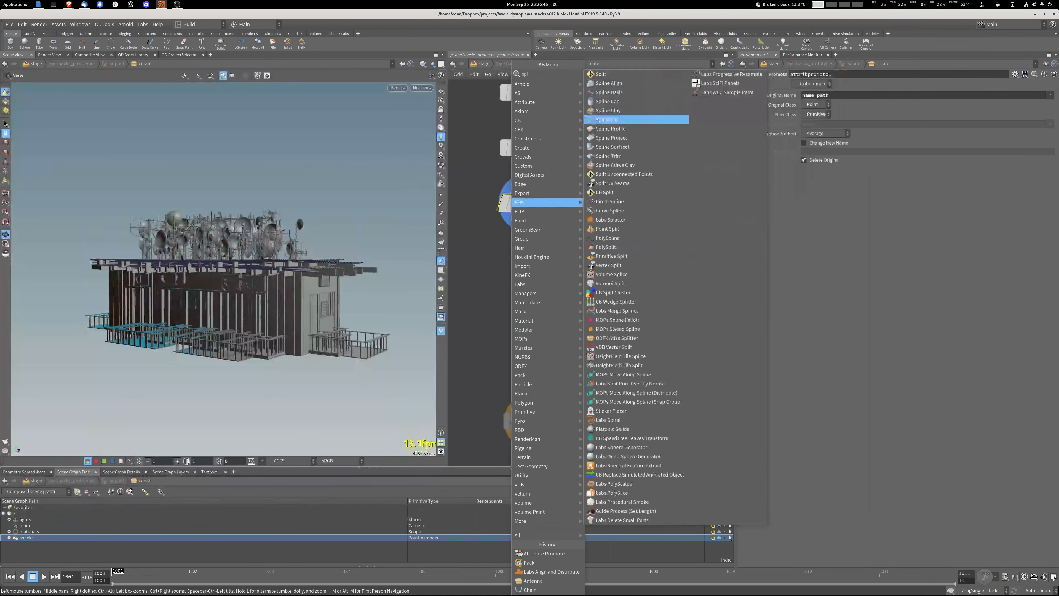
left_click(599, 74)
left_click(548, 259)
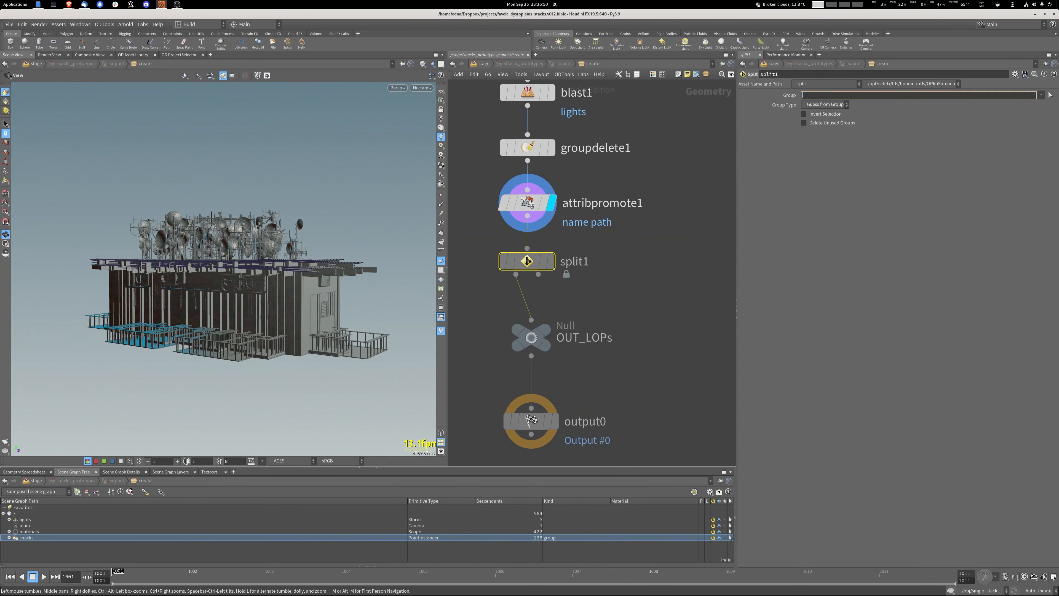
left_click(1040, 95)
left_click(1018, 169)
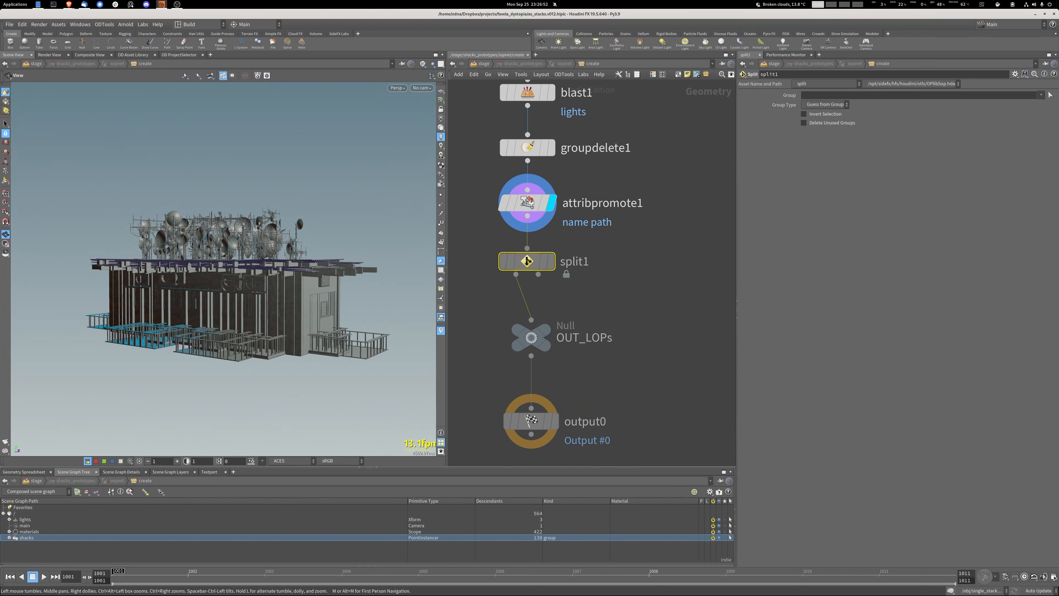
left_click(551, 261)
mouse_move(267, 233)
left_mouse_down()
mouse_move(257, 325)
mouse_move(250, 209)
mouse_move(258, 233)
left_mouse_up()
middle_click_drag(617, 300, 629, 153)
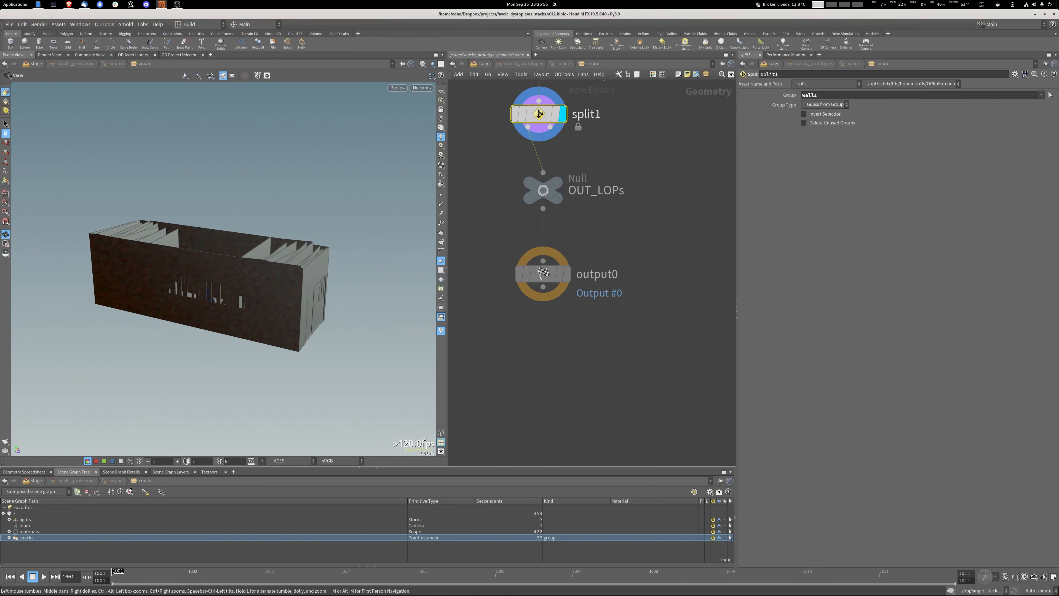
Return to the stage network and examine the isolated shack walls in the Arnold viewport render from several angles.
key("u")
key("u")
key("u")
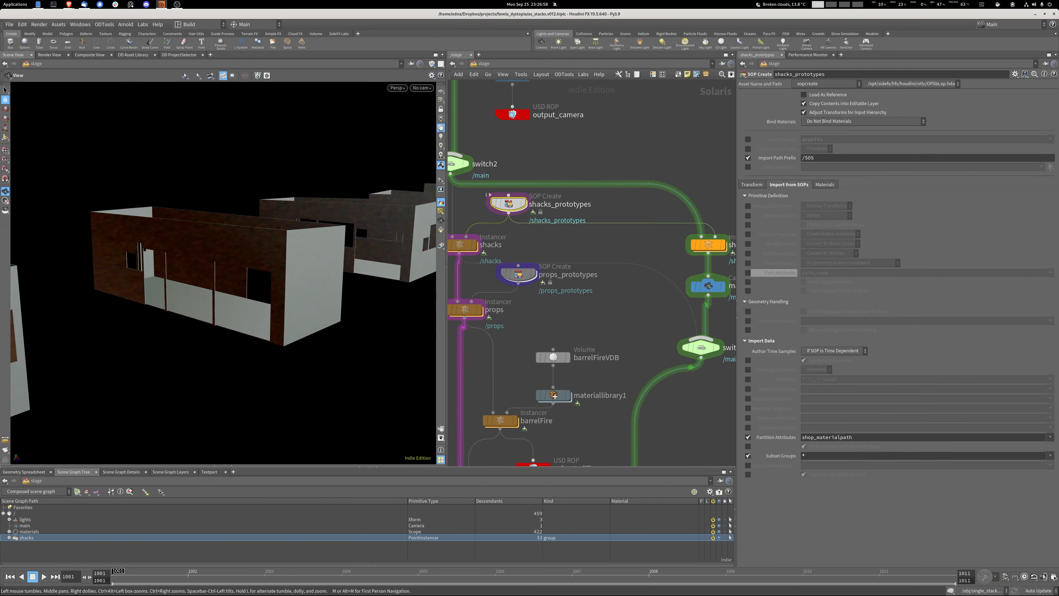
left_click_drag(258, 284, 259, 246)
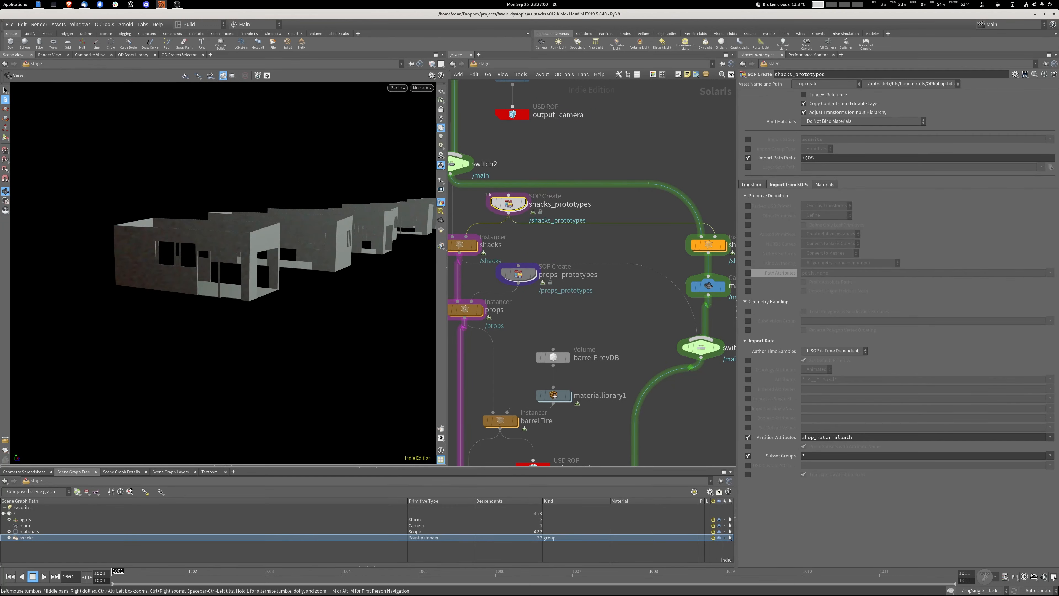
middle_click_drag(639, 384, 558, 284)
scroll(557, 284, "down", 5)
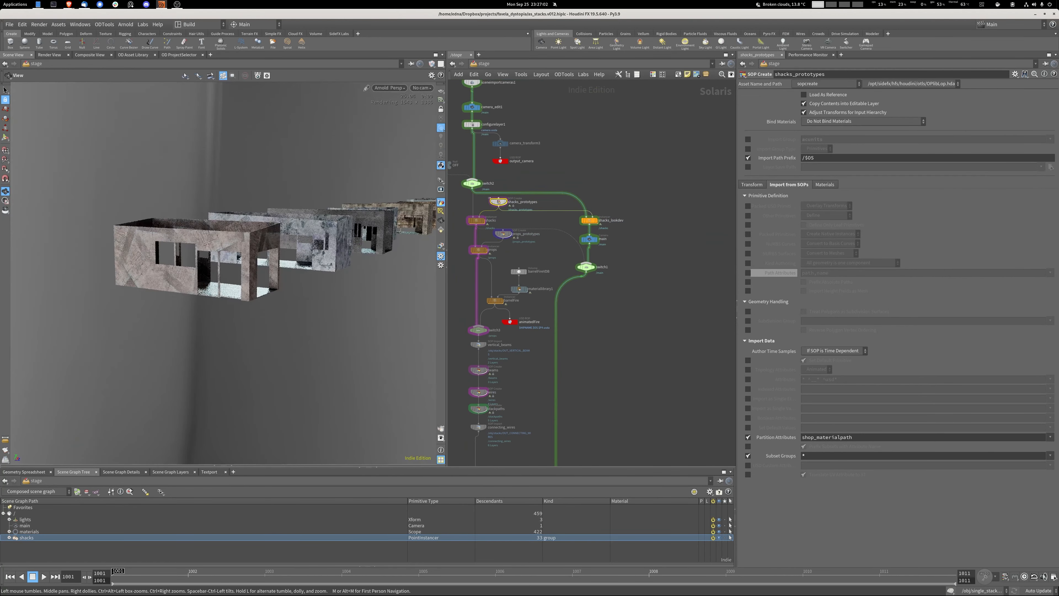
middle_click_drag(267, 250, 104, 304)
right_click_drag(104, 304, 176, 309)
middle_click_drag(175, 309, 355, 267)
left_click_drag(355, 267, 383, 256)
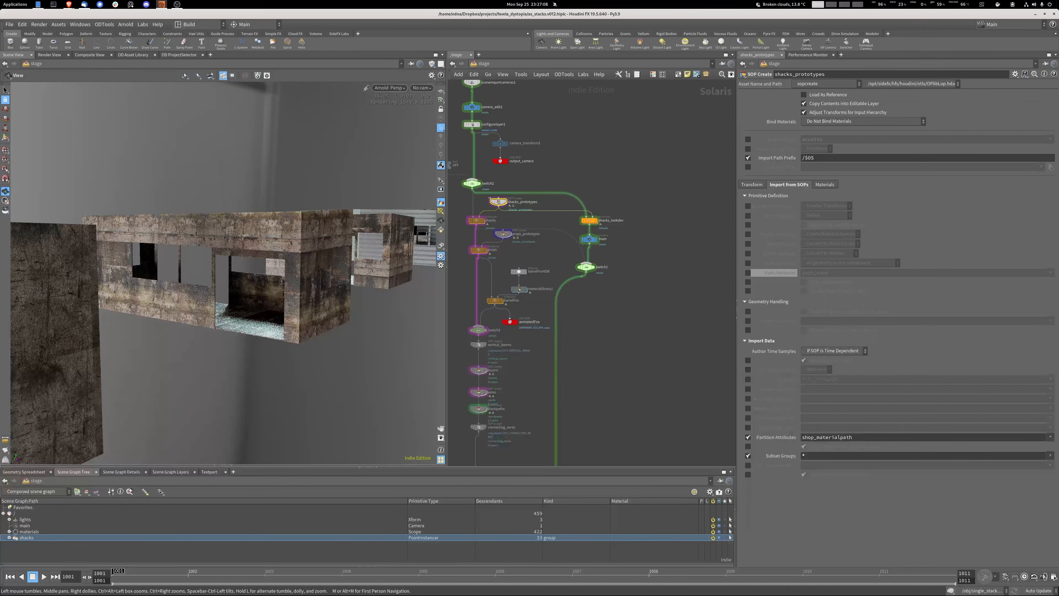
Open the walls material builder inside the mainmaterials library further down the stage network.
middle_click_drag(538, 263, 567, 271)
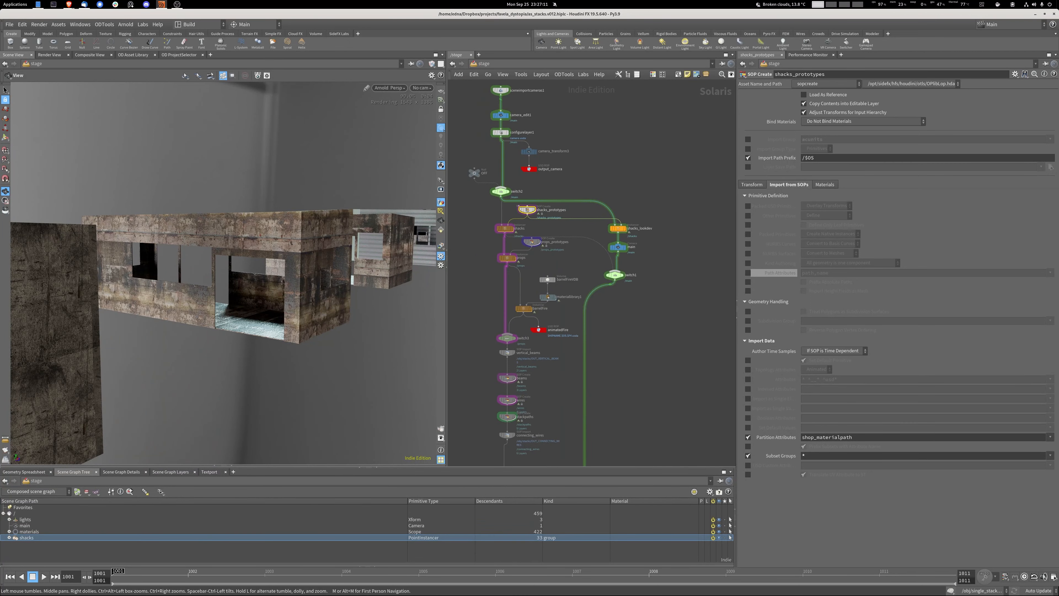
scroll(473, 282, "up", 4)
middle_click_drag(480, 300, 490, 154)
middle_click_drag(496, 359, 489, 162)
middle_click_drag(490, 301, 495, 204)
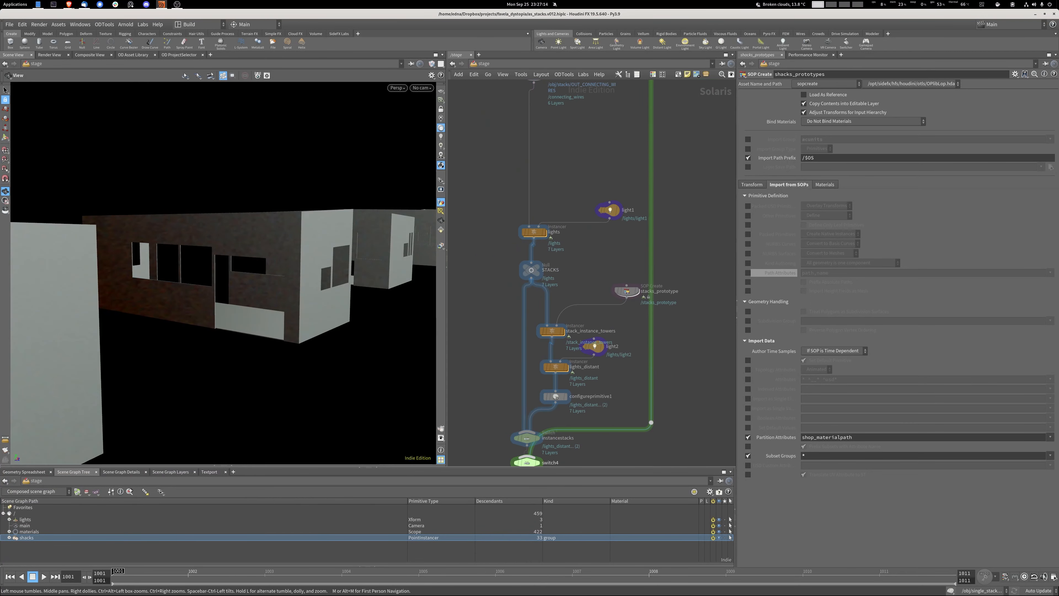
middle_click_drag(492, 452, 488, 134)
middle_click_drag(488, 205, 488, 264)
scroll(489, 264, "up", 4)
double_click(539, 200)
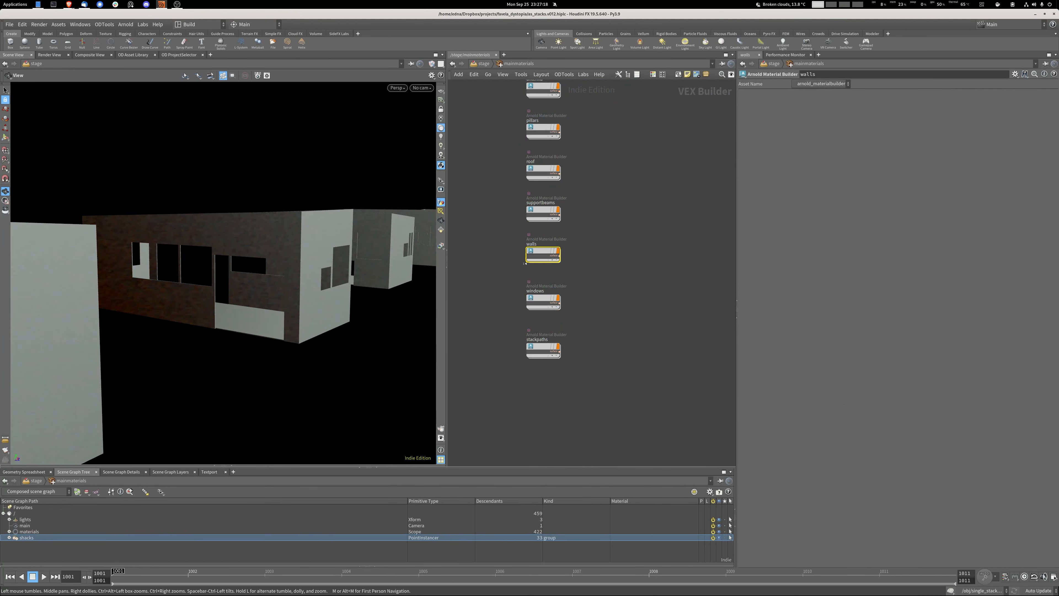
double_click(527, 260)
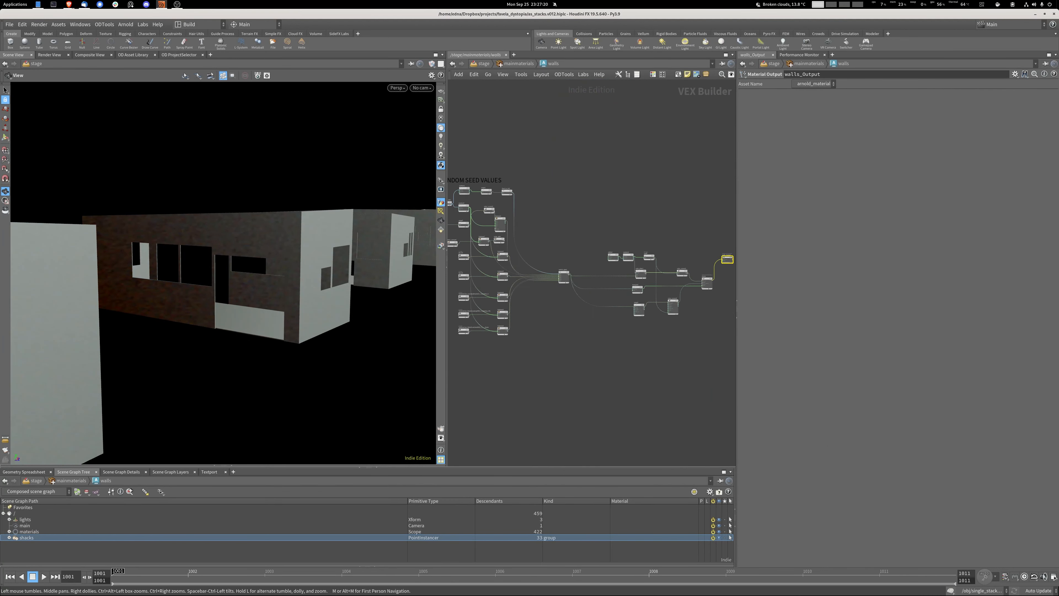
Move the walls_Output node into empty space above the existing shader network.
scroll(659, 224, "down", 1)
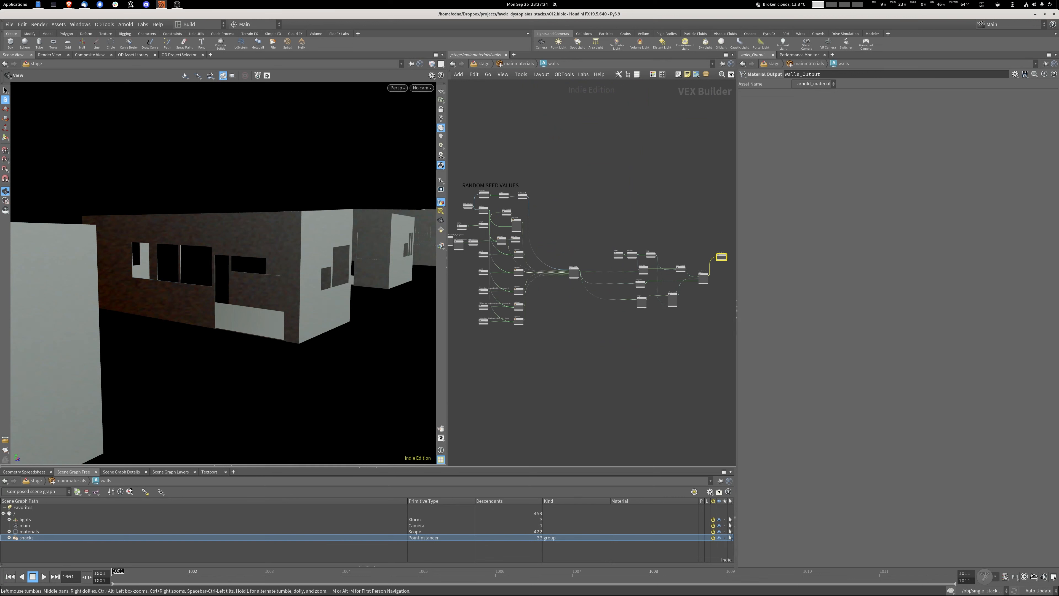
middle_click_drag(658, 233, 589, 224)
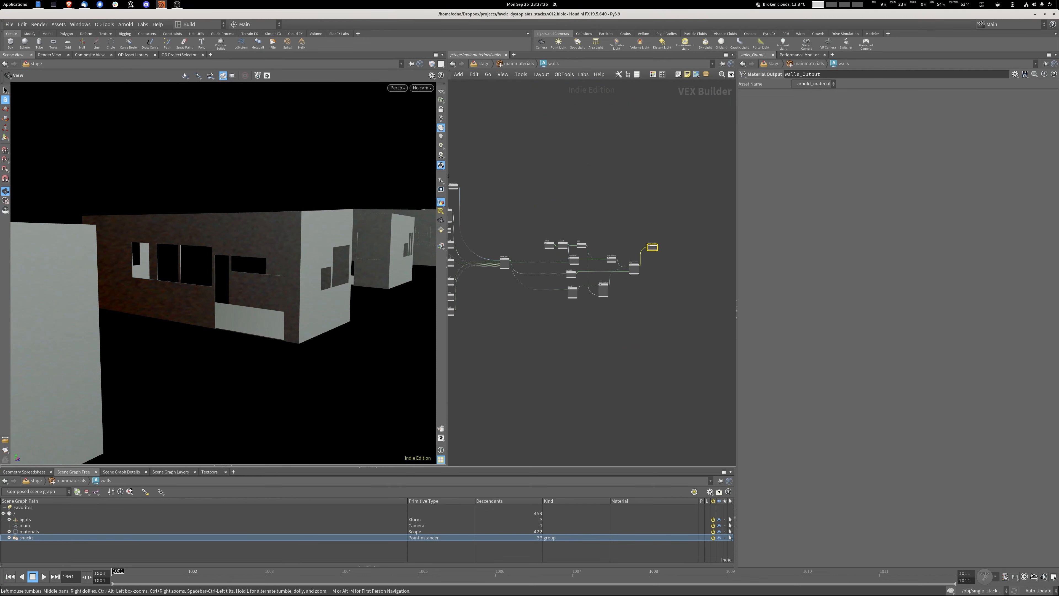
left_click_drag(653, 247, 541, 201)
scroll(538, 205, "up", 5)
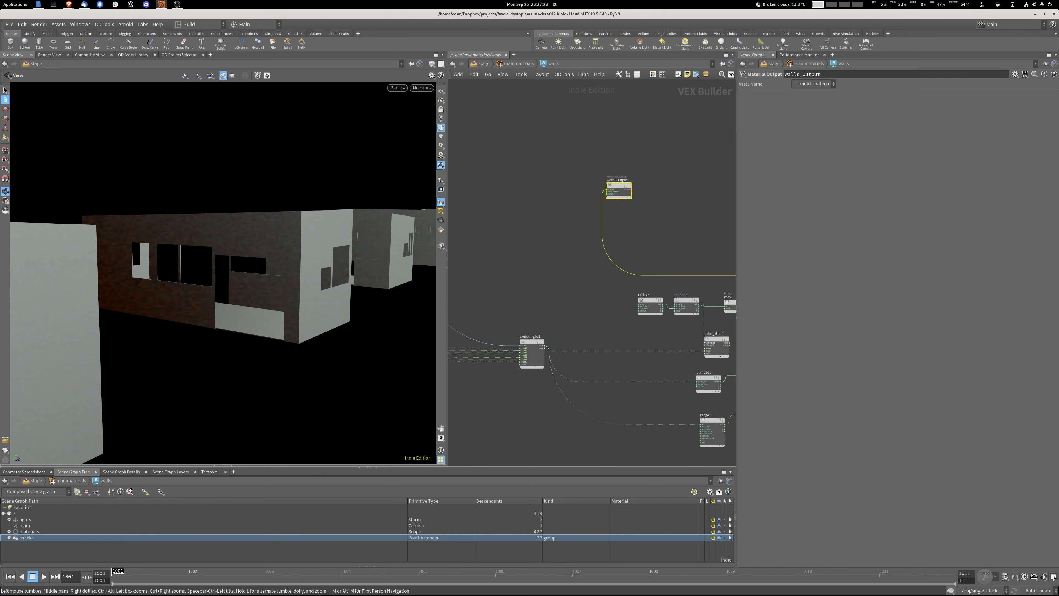
Add a Standard Surface shader near walls_Output and expand it to show all of its inputs.
key("Tab")
type("stand")
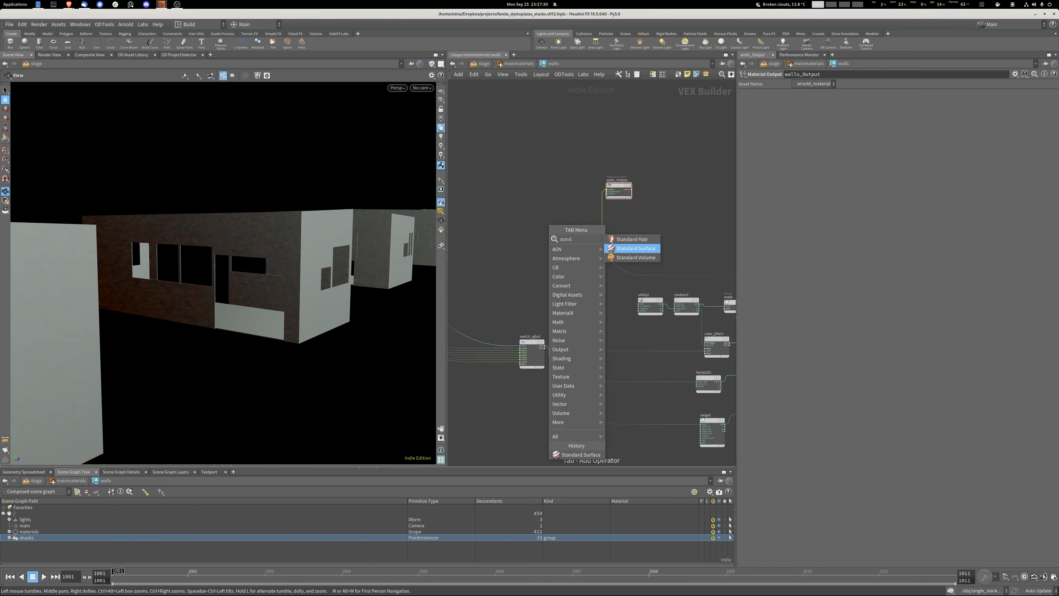
key("Return")
left_click(546, 227)
scroll(578, 196, "up", 6)
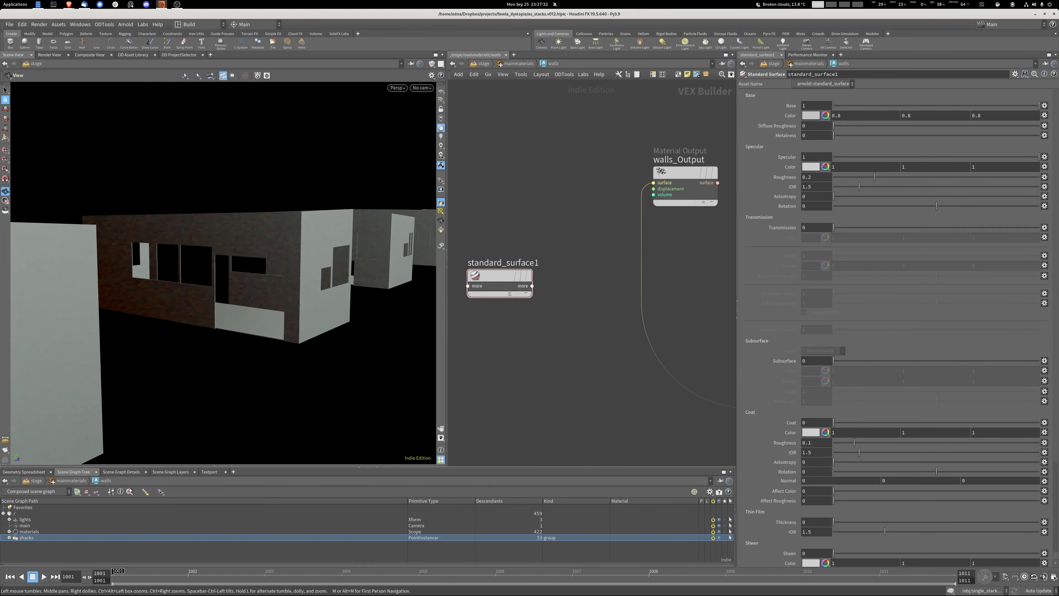
scroll(596, 200, "down", 1)
left_click(519, 281)
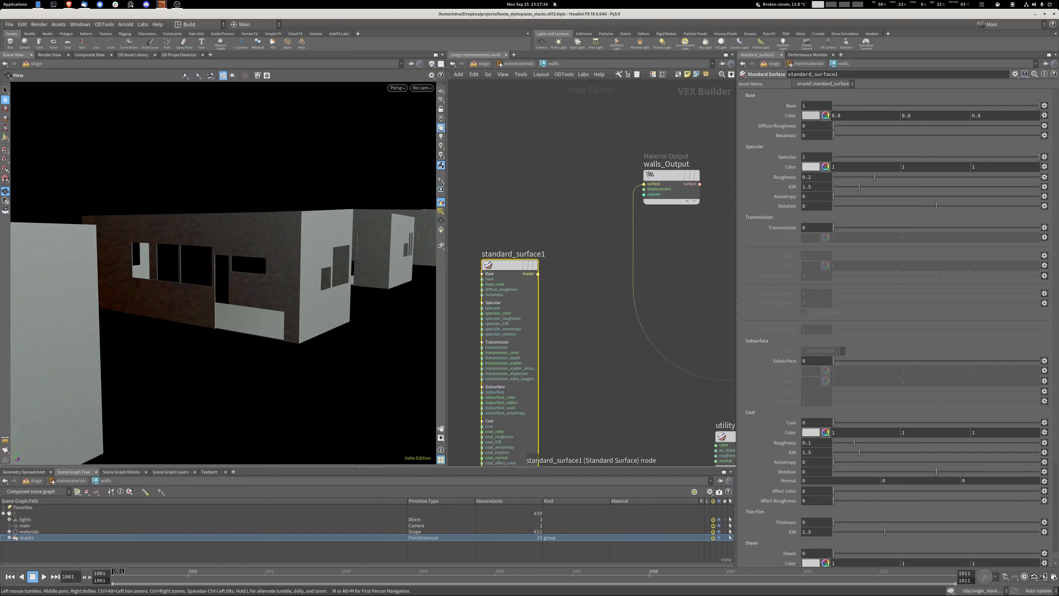
Connect the Standard Surface's shader output to the surface input of walls_Output and arrange both nodes side by side.
left_click_drag(538, 274, 643, 184)
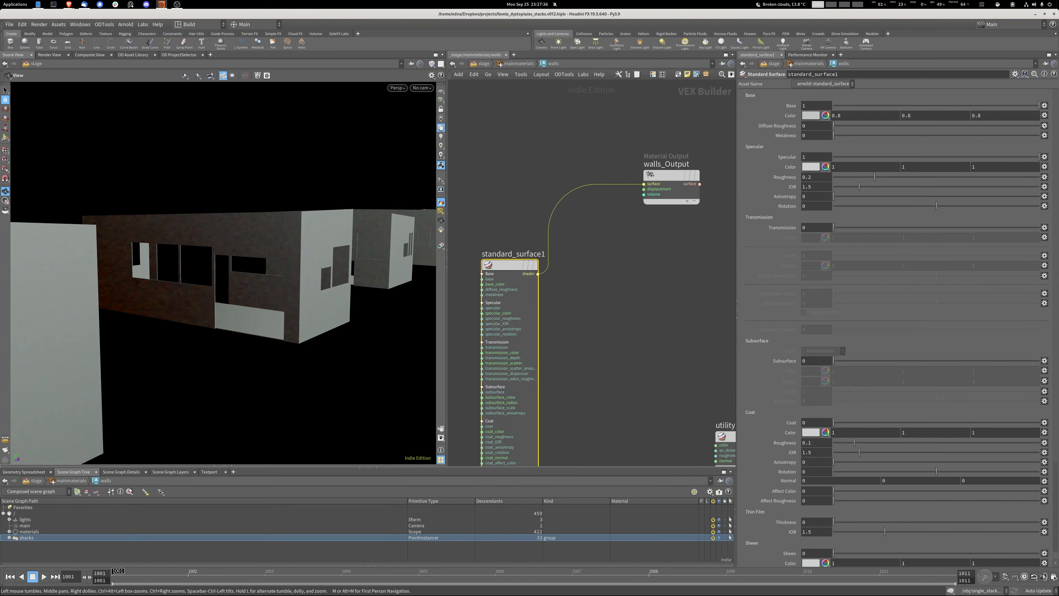
left_click_drag(510, 265, 562, 156)
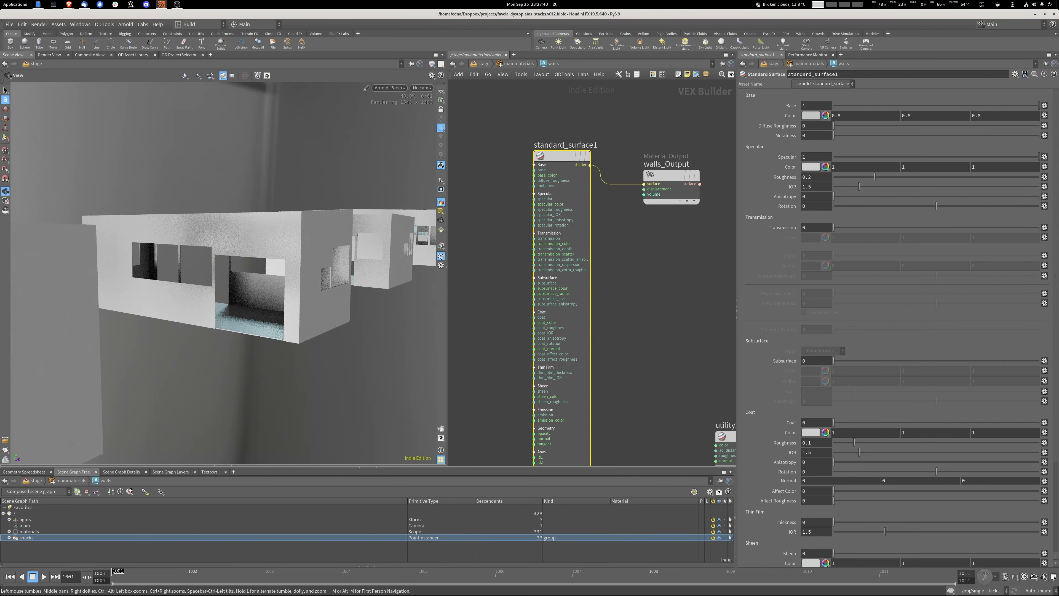
left_click_drag(668, 175, 706, 124)
left_click_drag(562, 156, 605, 131)
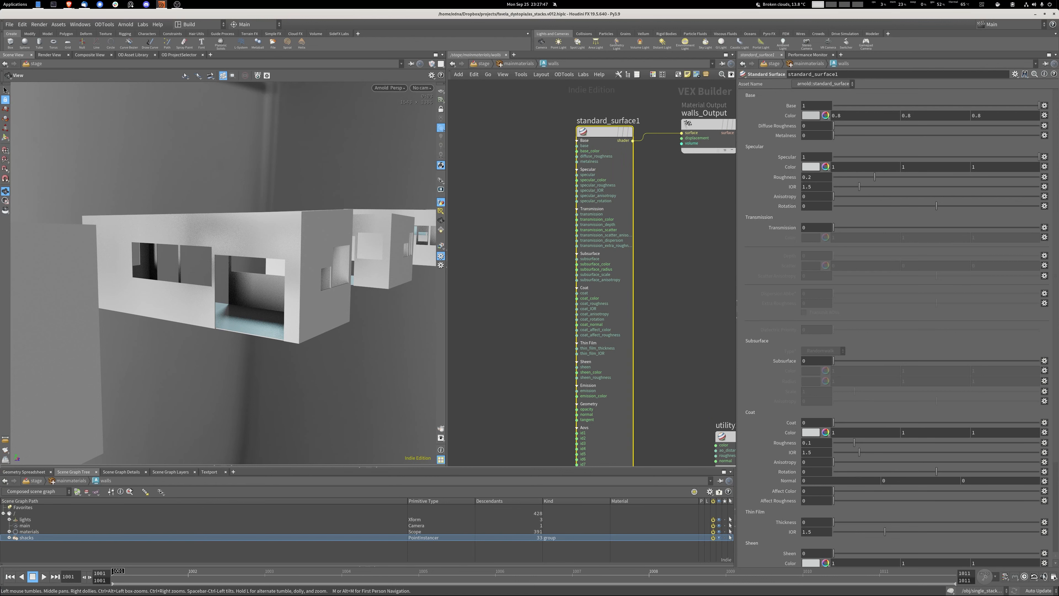
Examine the shacks in the viewport and the existing image textures and triplanar nodes in the walls shader network.
scroll(223, 273, "down", 4)
left_click_drag(223, 273, 351, 284)
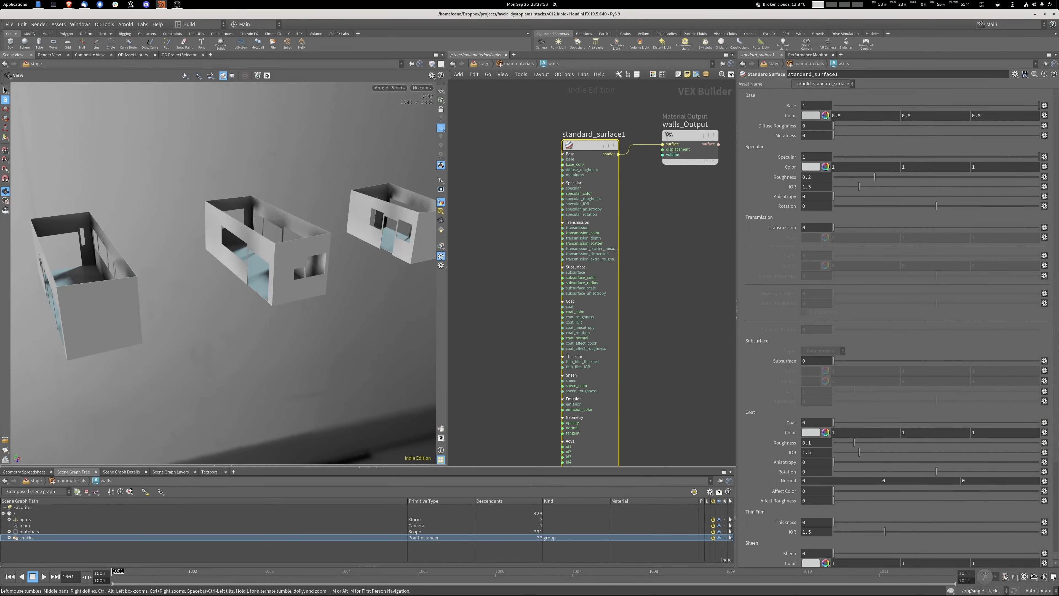
middle_click_drag(542, 275, 692, 259)
scroll(692, 257, "down", 3)
mouse_move(537, 267)
middle_mouse_down()
mouse_move(722, 198)
mouse_move(618, 211)
mouse_move(670, 249)
mouse_move(714, 226)
middle_mouse_up()
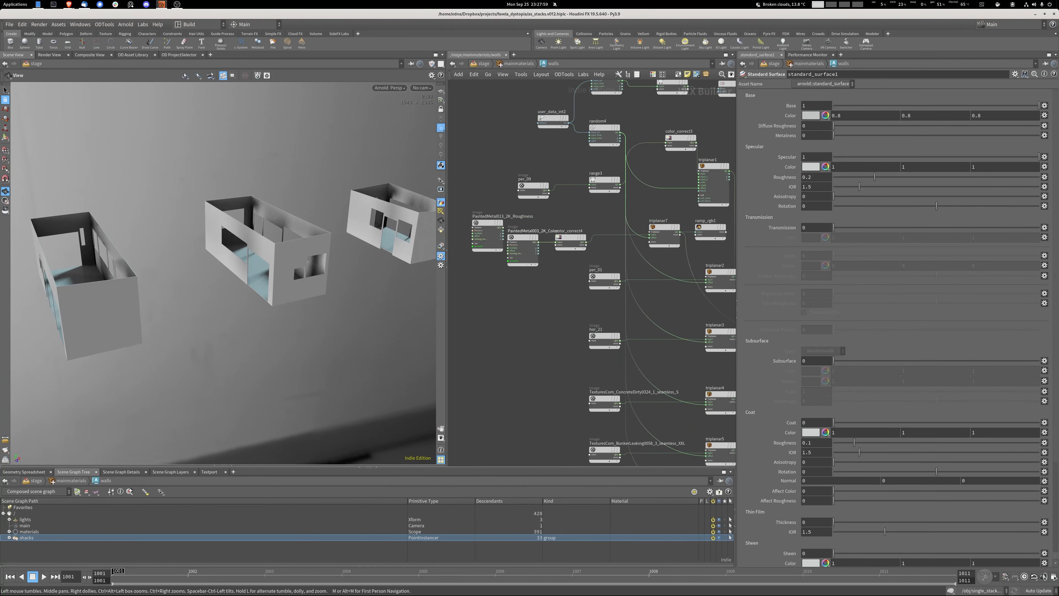
mouse_move(604, 307)
middle_mouse_down()
mouse_move(529, 270)
mouse_move(528, 181)
middle_mouse_up()
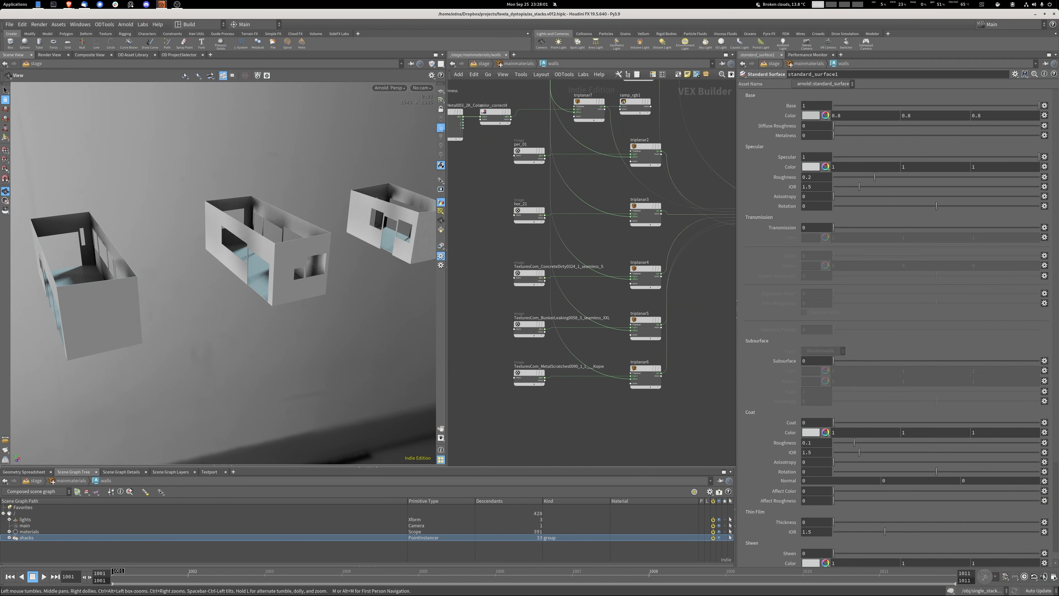
left_click_drag(484, 200, 468, 326)
middle_click_drag(645, 269, 589, 253)
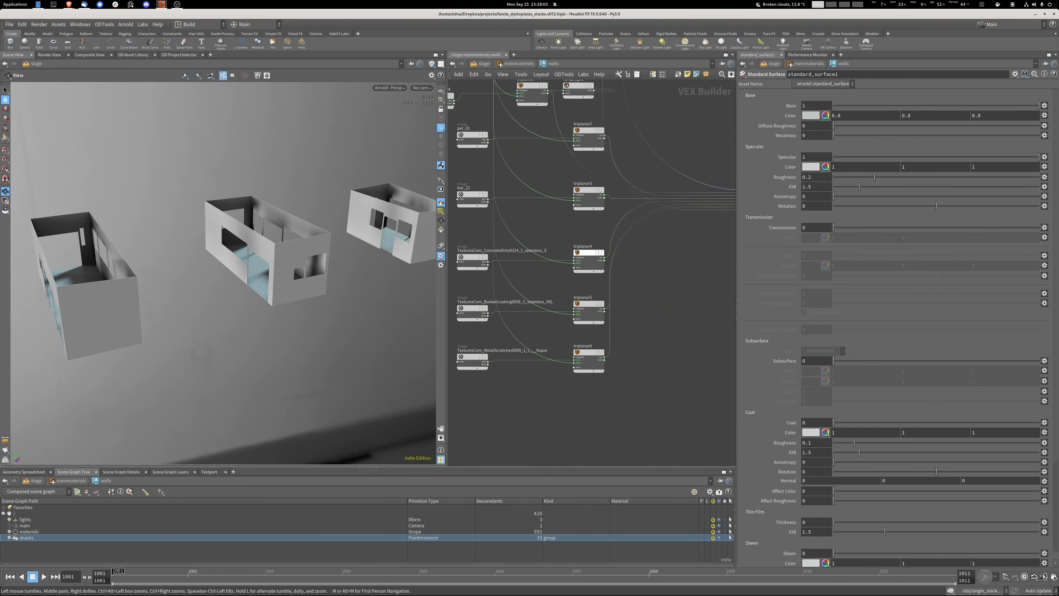
middle_click_drag(722, 141, 525, 378)
middle_click_drag(676, 375, 587, 412)
left_click(658, 215, "shift")
left_click_drag(658, 215, 640, 148)
left_click(480, 196)
Add a Triplanar node in the empty space in front of the Standard Surface shader.
middle_click_drag(467, 196, 566, 188)
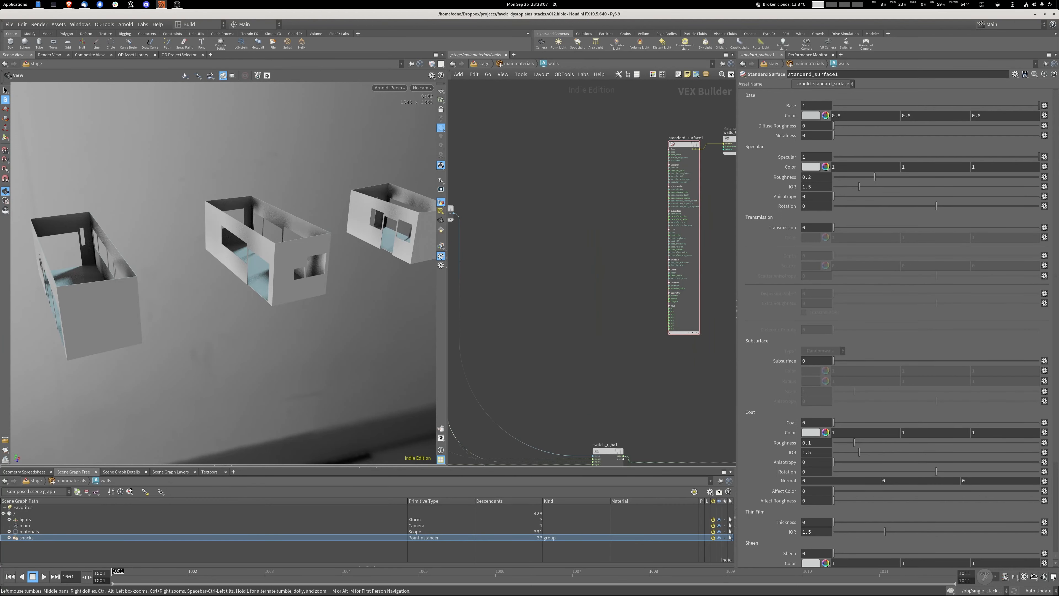
key("Tab")
type("tri")
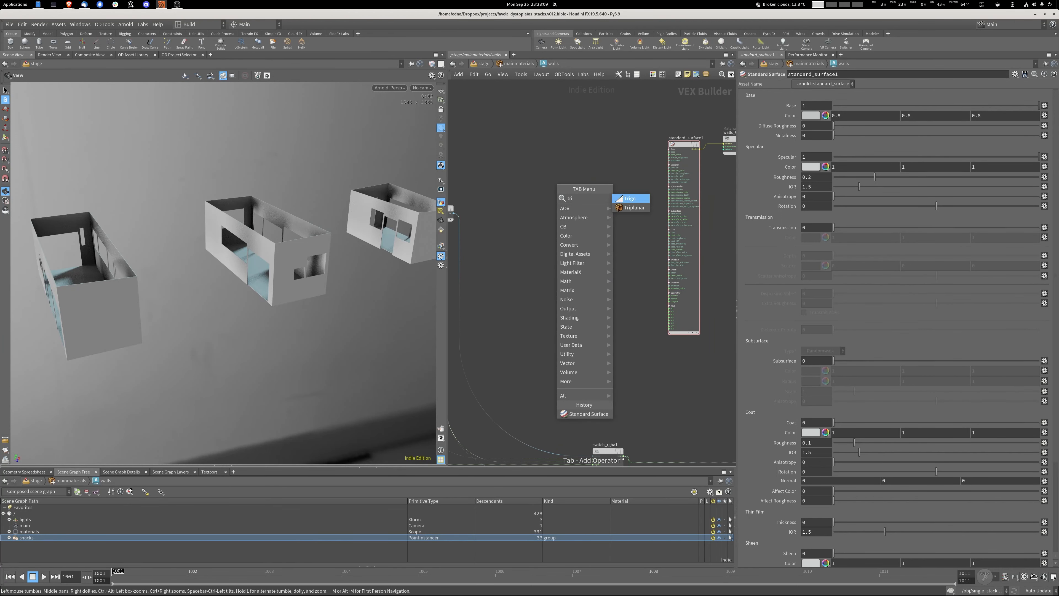
key("Down")
key("Return")
key("Return")
left_click_drag(557, 188, 597, 180)
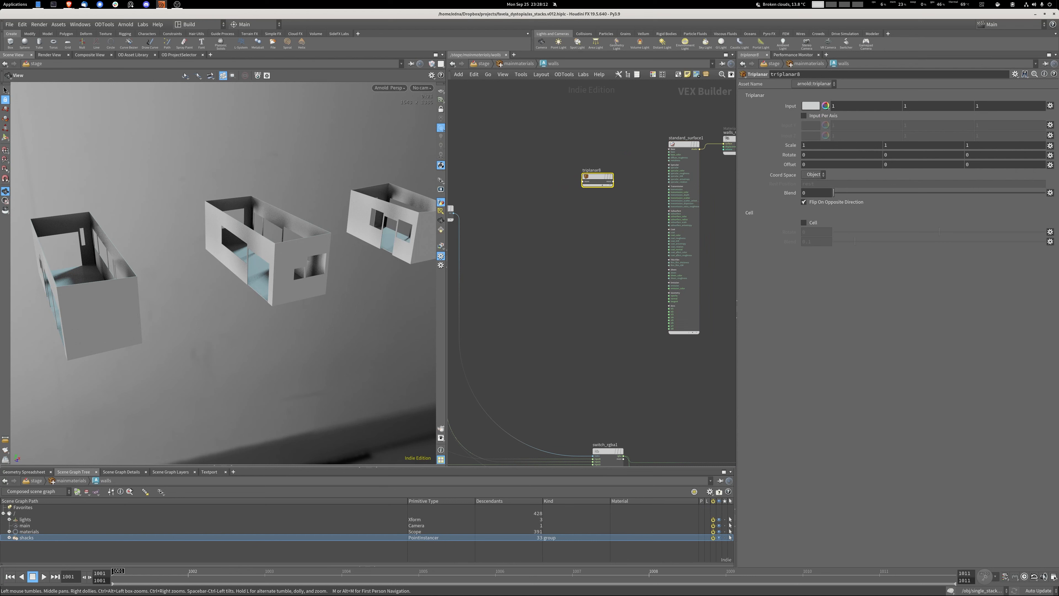
Connect the rgba output of the per_01 image texture to the input of the new triplanar8 node.
middle_click_drag(517, 233, 677, 183)
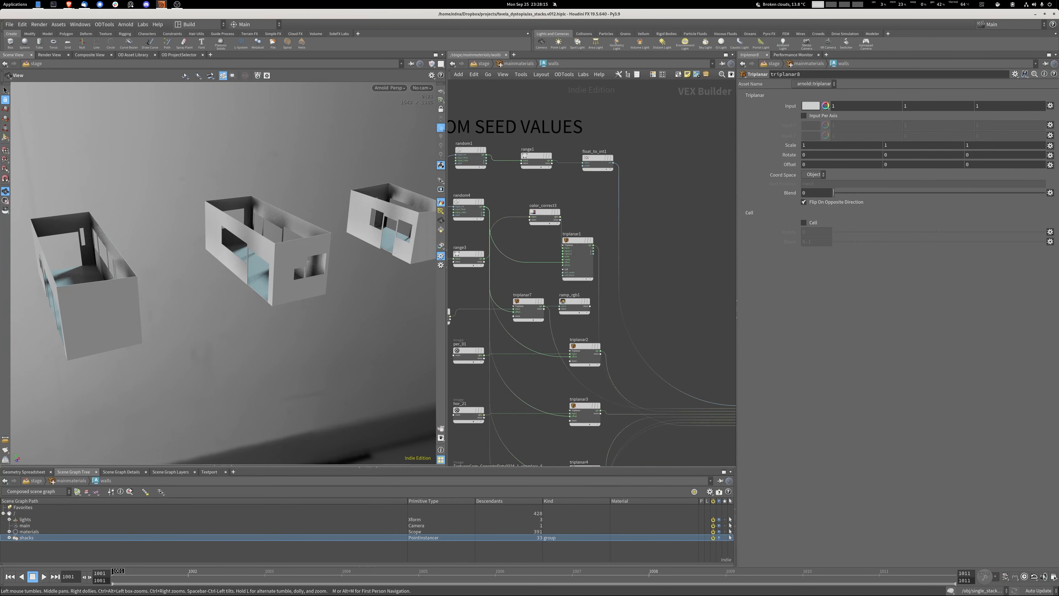
middle_click_drag(575, 308, 645, 228)
left_click(546, 103)
middle_click_drag(725, 125, 563, 231)
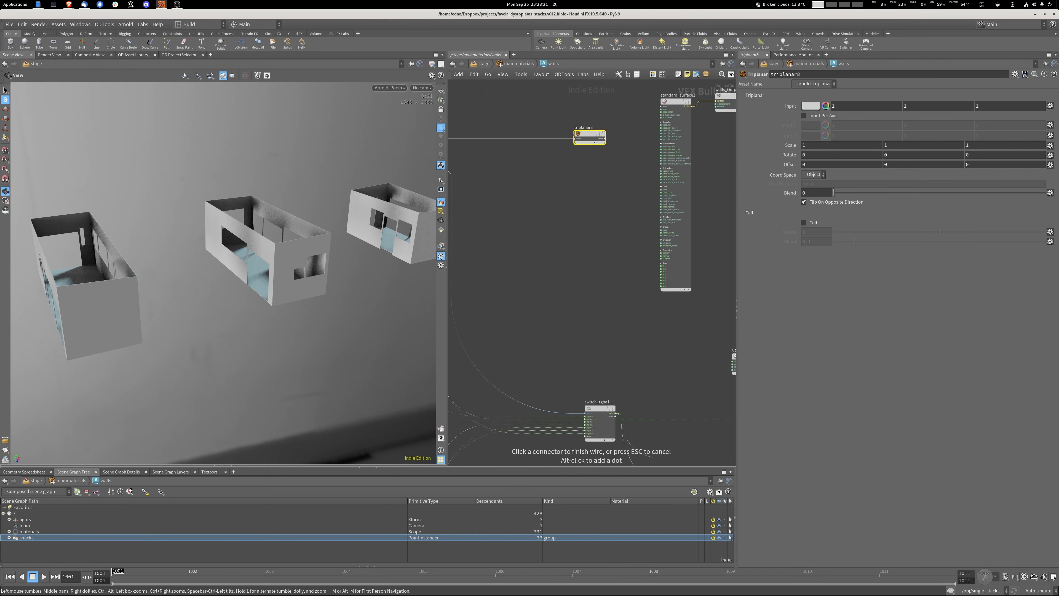
left_click(575, 138)
mouse_move(600, 154)
left_click(638, 154)
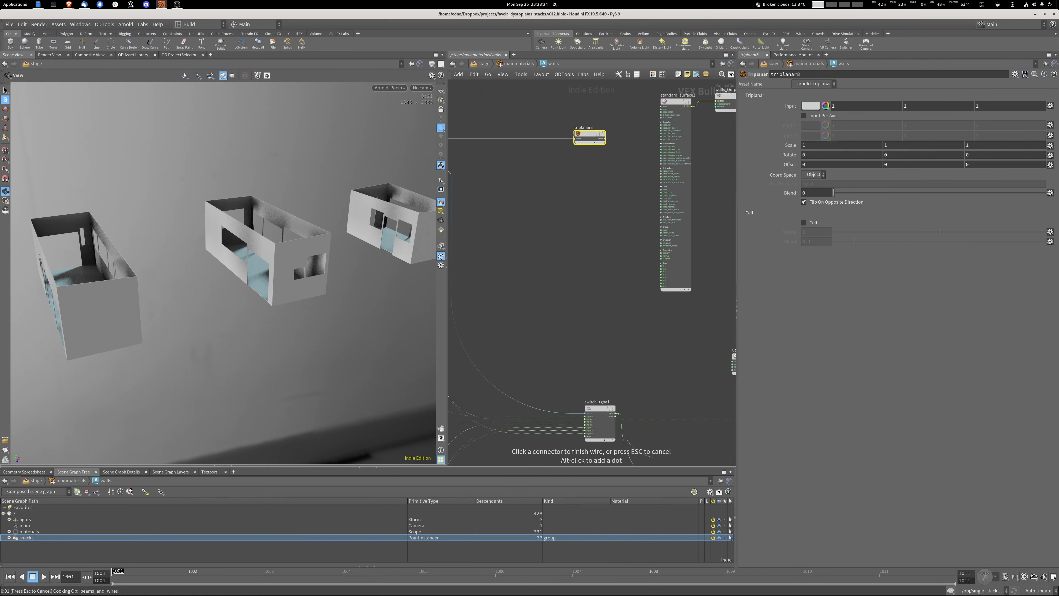
Expand triplanar8 to show its connectors and wire its rgb output to the surface input of walls_Output.
scroll(671, 104, "up", 4)
left_click(514, 196)
left_click(536, 173)
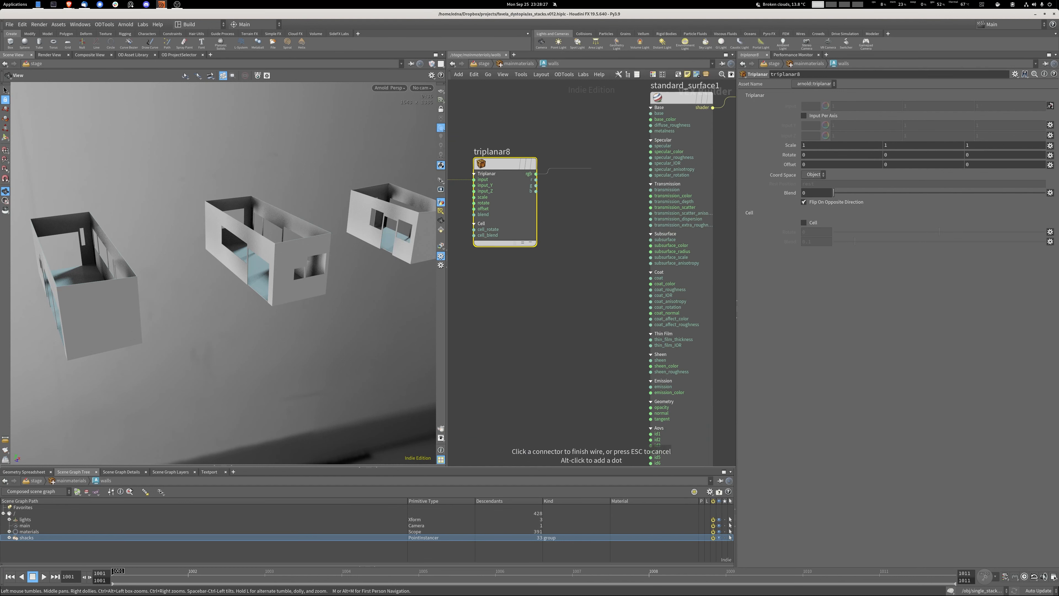
middle_click_drag(692, 131, 583, 190)
left_click(653, 156)
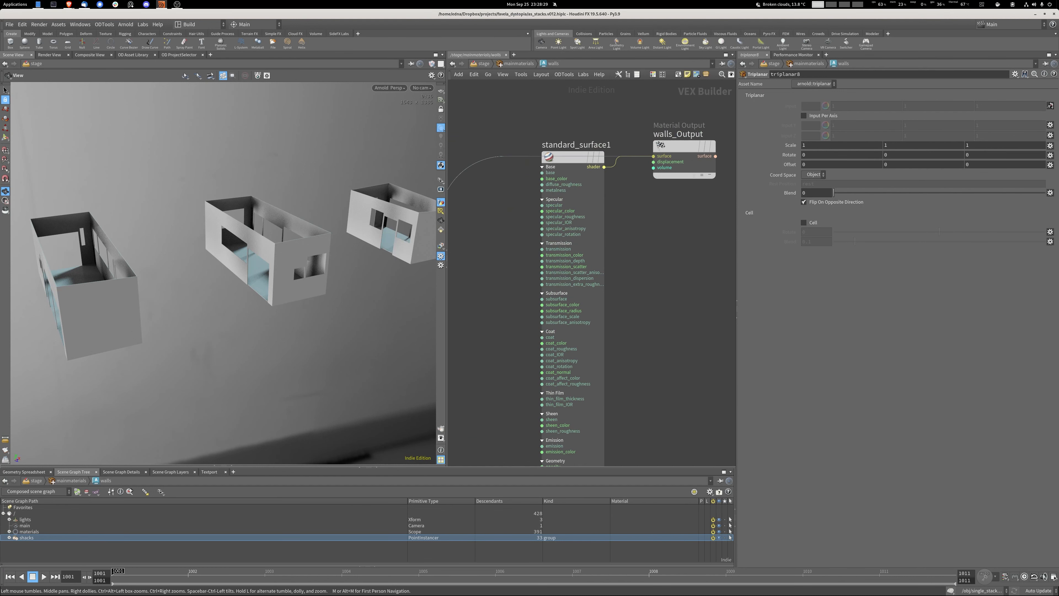
Replace the per_01 source of triplanar8 with the TexturesCom_ConcreteDirty image texture.
middle_click_drag(471, 308, 709, 234)
scroll(640, 238, "down", 5)
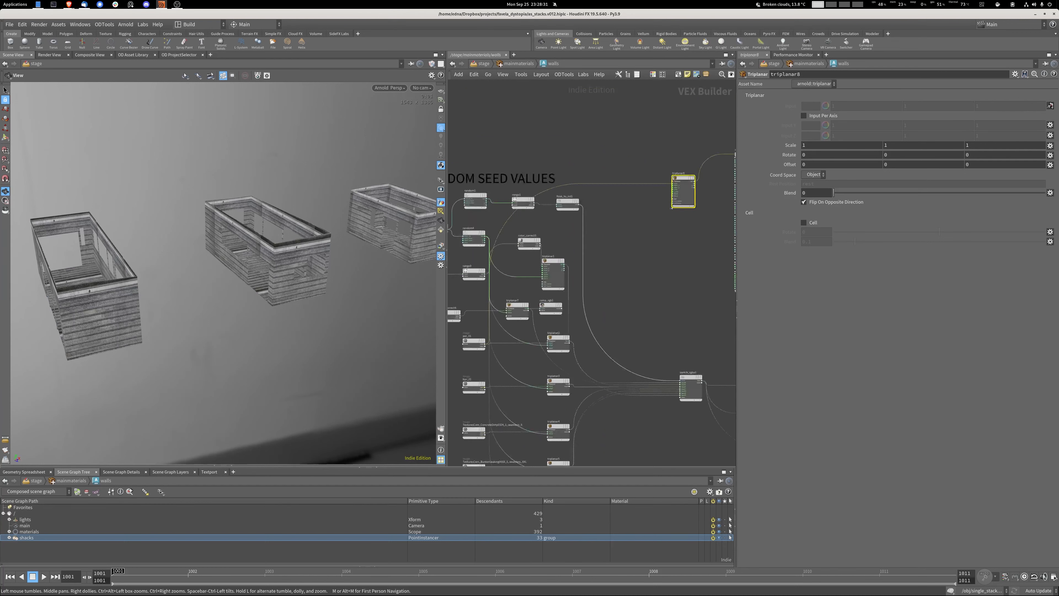
middle_click_drag(583, 292, 619, 225)
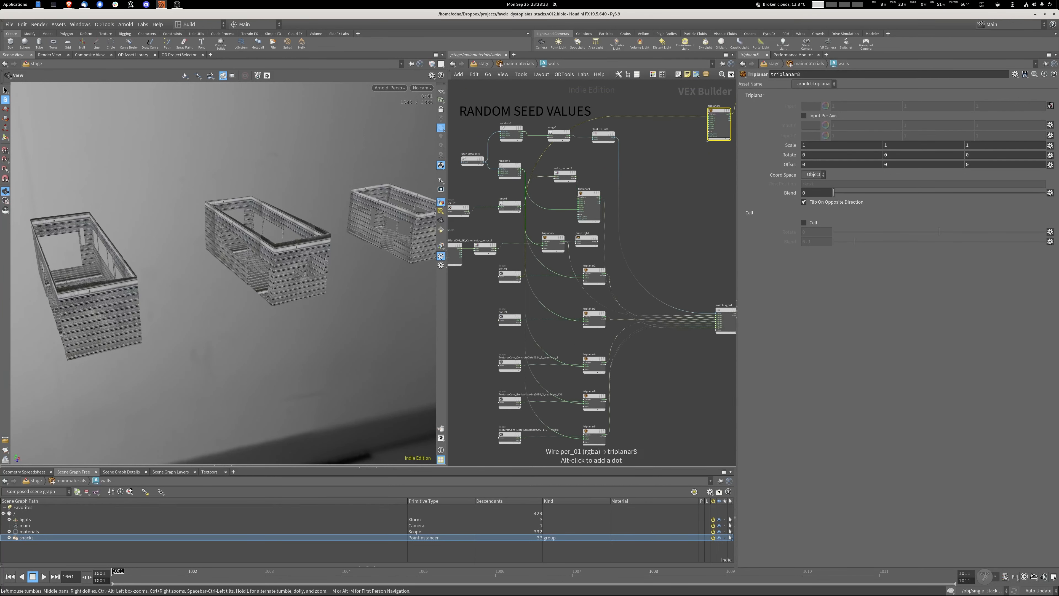
left_click_drag(584, 121, 526, 232)
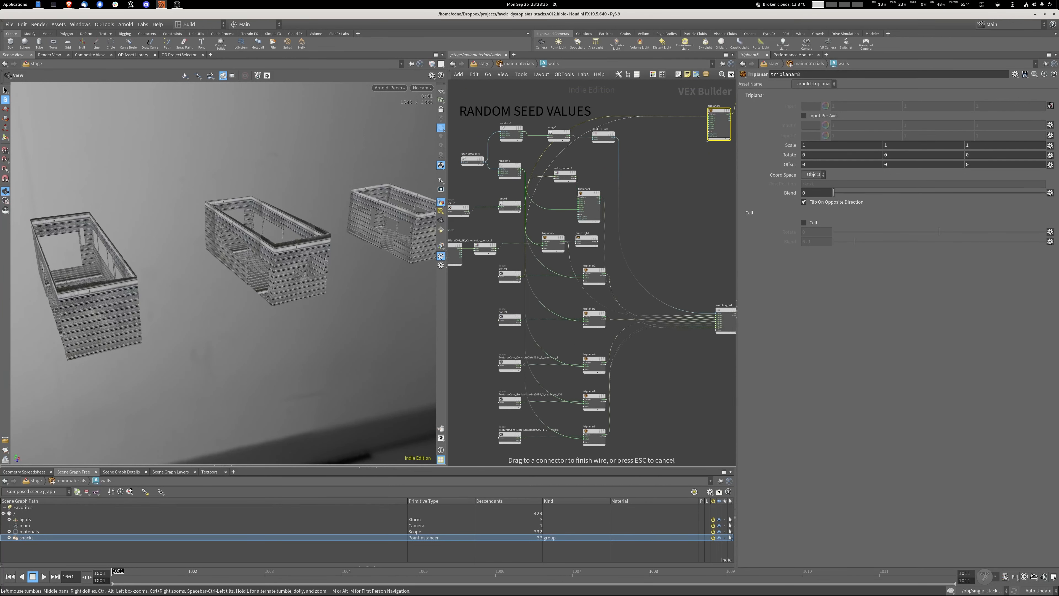
left_click_drag(525, 363, 521, 365)
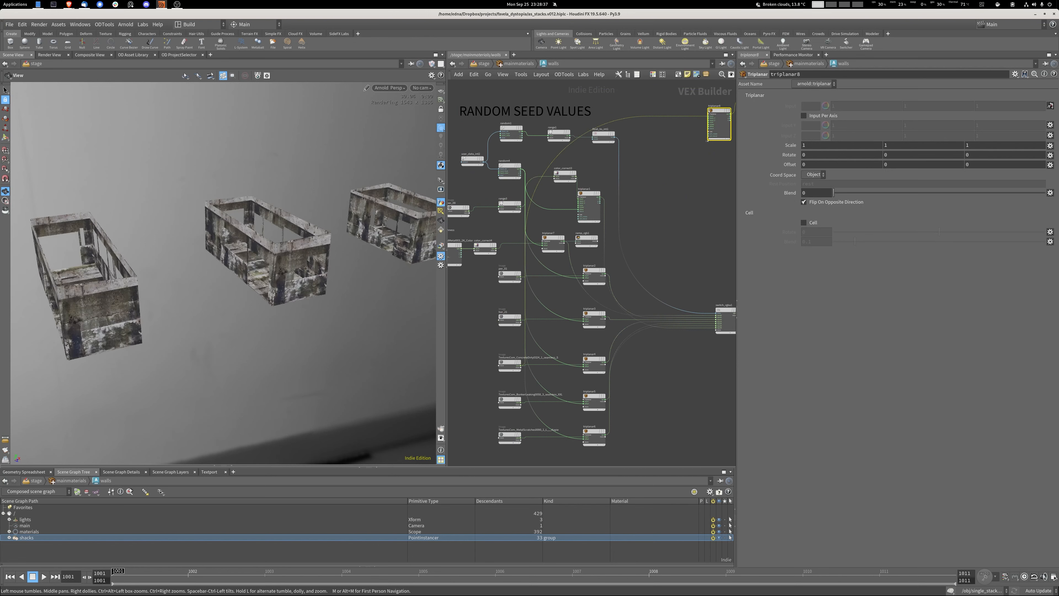
Inspect the concrete texture across several shacks and move triplanar8 closer to the Standard Surface shader.
left_click_drag(225, 279, 265, 236)
scroll(258, 250, "up", 5)
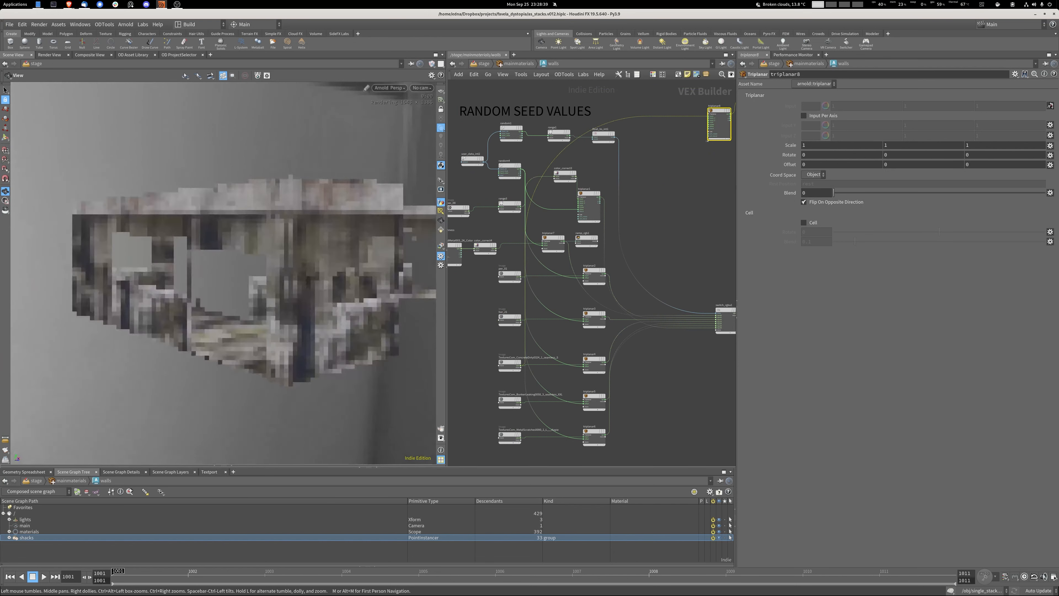
key("f")
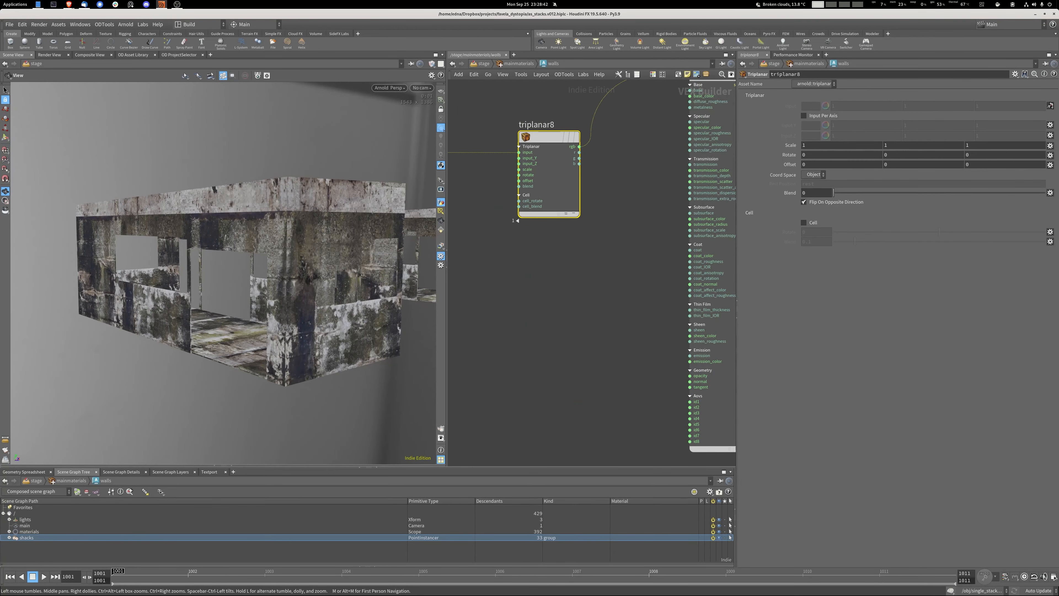
left_click_drag(267, 267, 333, 271)
scroll(254, 267, "down", 5)
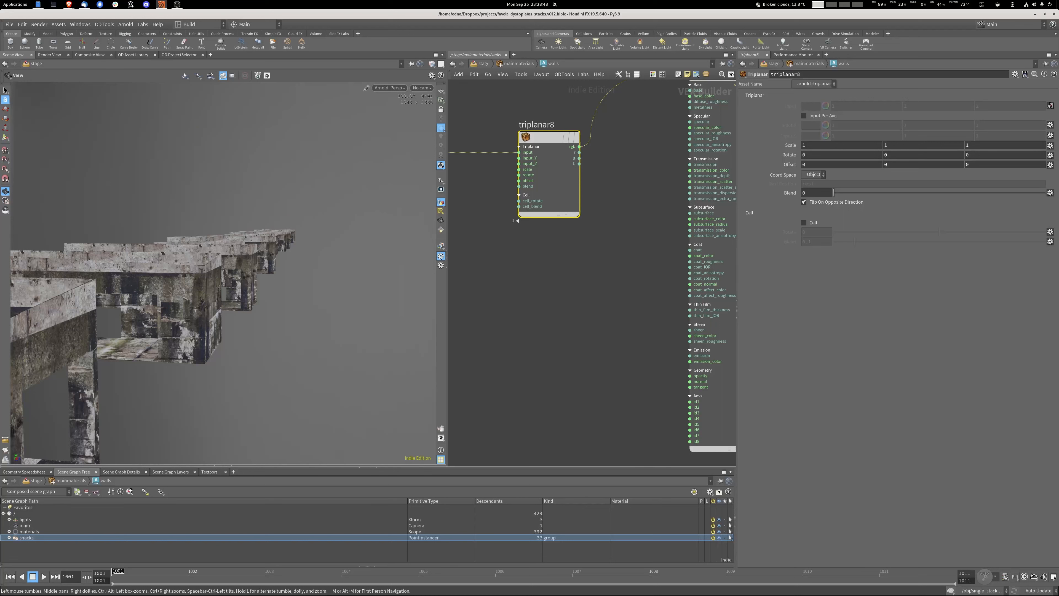
middle_click_drag(584, 192, 558, 283)
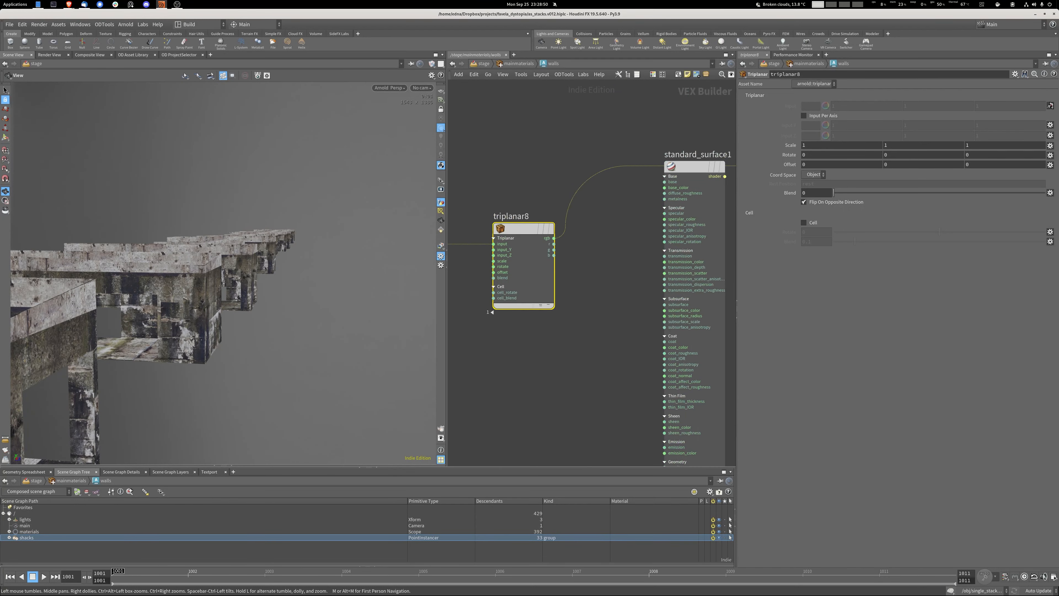
left_click_drag(526, 287, 567, 234)
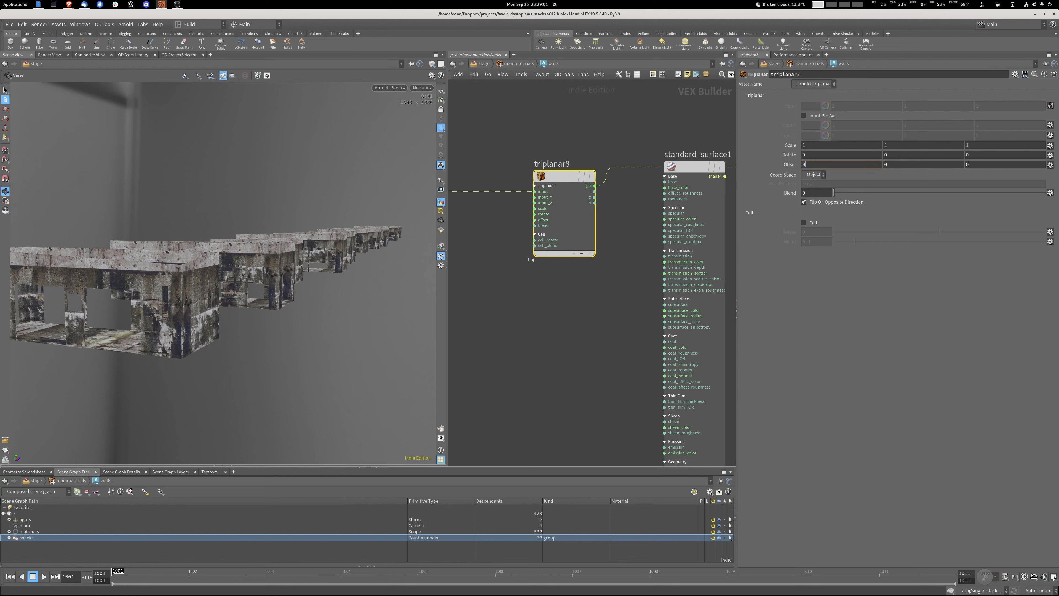
Try offsetting the triplanar8 projection by 50 on the X, Y and Z axes, and undo the offset change.
middle_click(815, 146)
left_click(816, 164)
type("2")
key("Return")
type("50")
key("Return")
left_click(897, 164)
type("50")
key("Return")
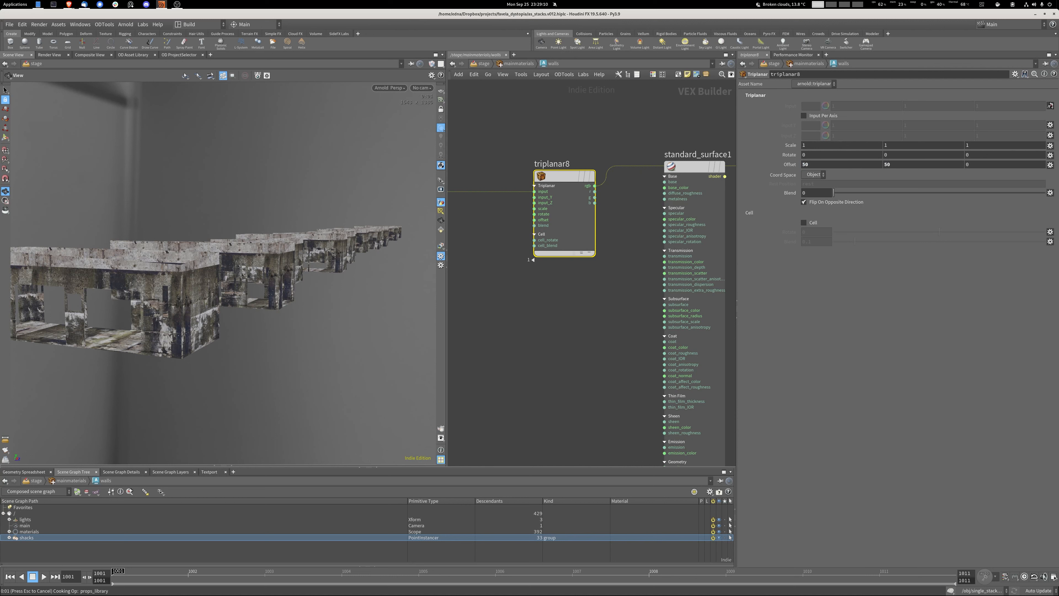
left_click(979, 164)
type("50")
key("Return")
left_click(390, 88)
left_click(401, 195)
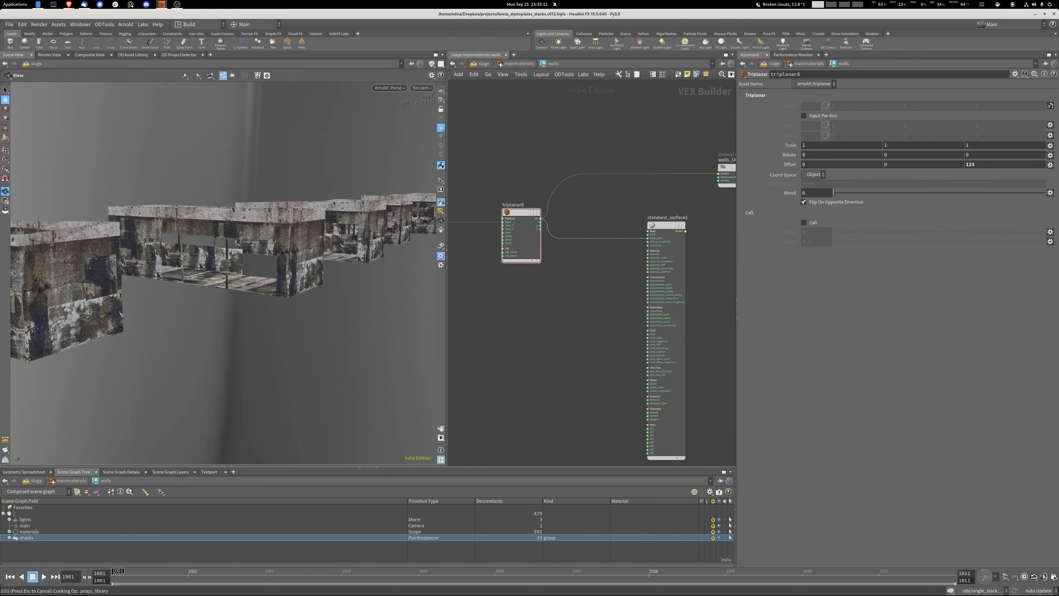
key("ctrl+z")
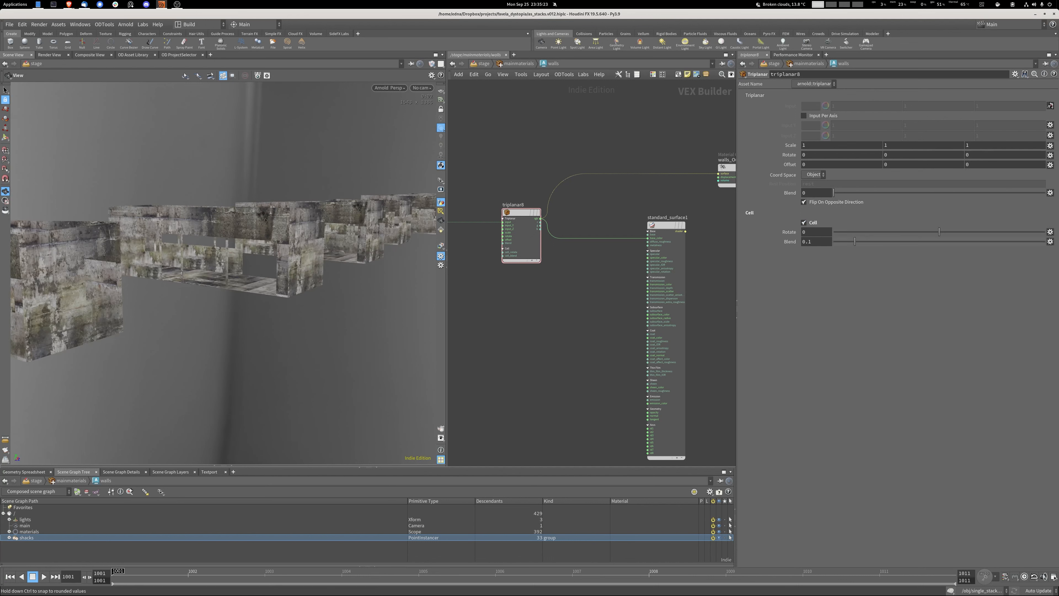
Vary the Cell rotation of triplanar8, leaving it at 2.64, and inspect the pattern on the shack walls.
left_click(890, 232)
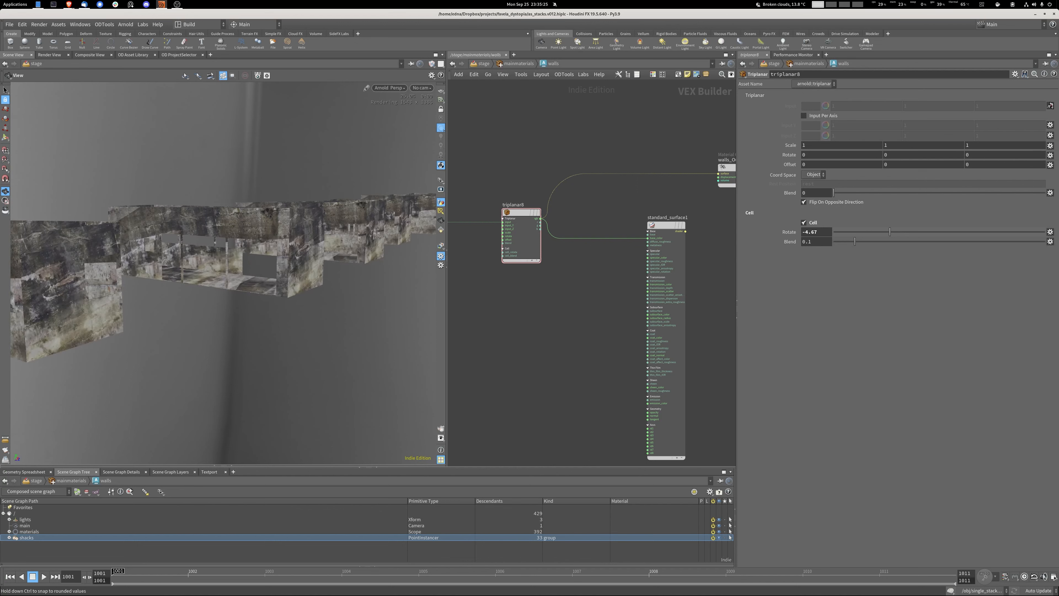
left_click_drag(890, 232, 967, 232)
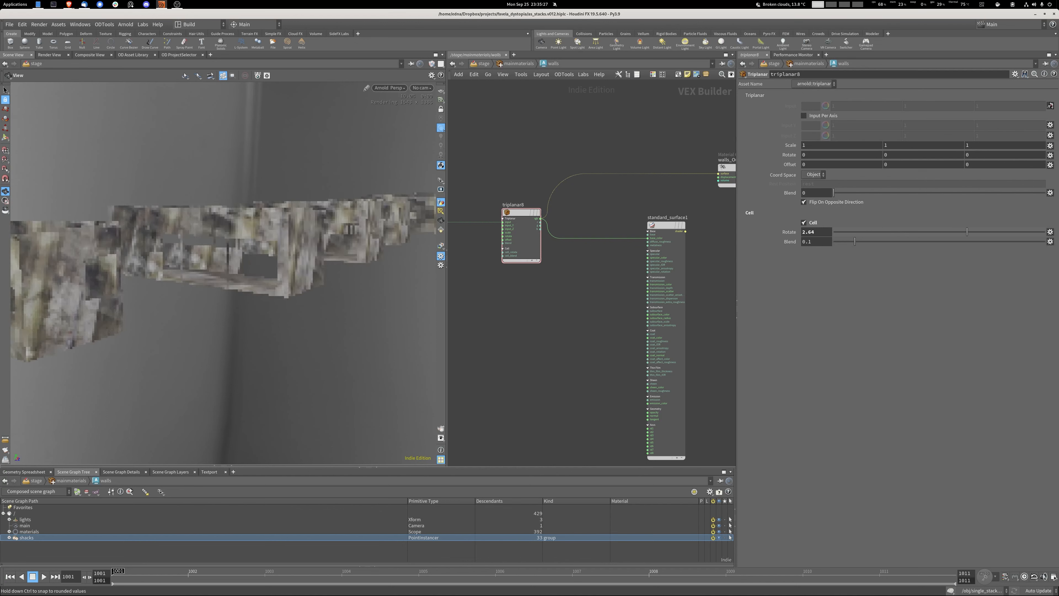
middle_click_drag(146, 275, 334, 269)
mouse_move(291, 271)
left_mouse_down()
mouse_move(358, 274)
mouse_move(294, 271)
left_mouse_up()
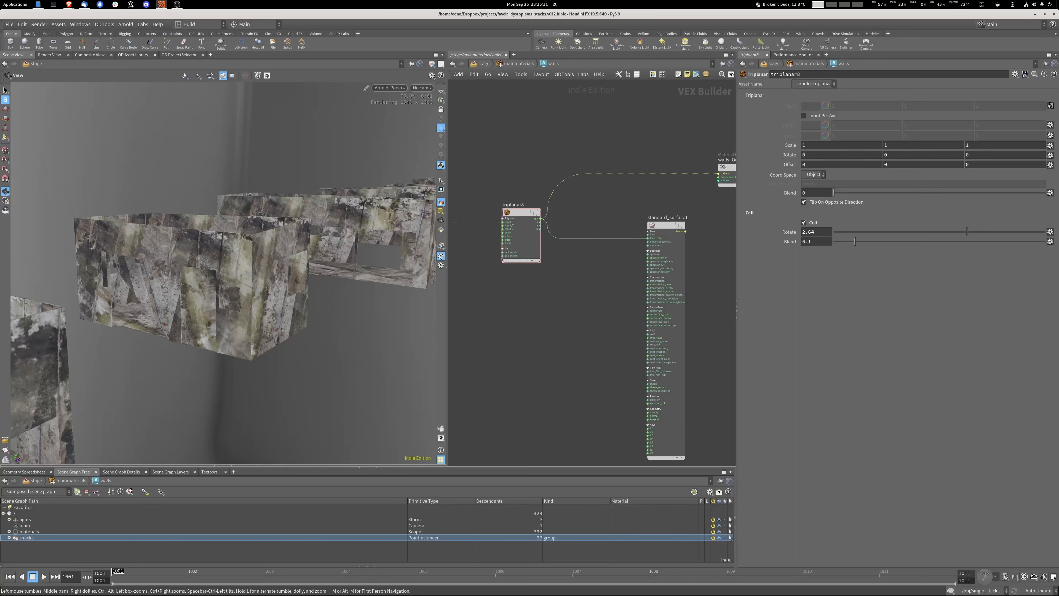
Try a triplanar8 scale of 0.1 on all three axes.
left_click_drag(813, 145, 788, 145)
type(".1")
key("Tab")
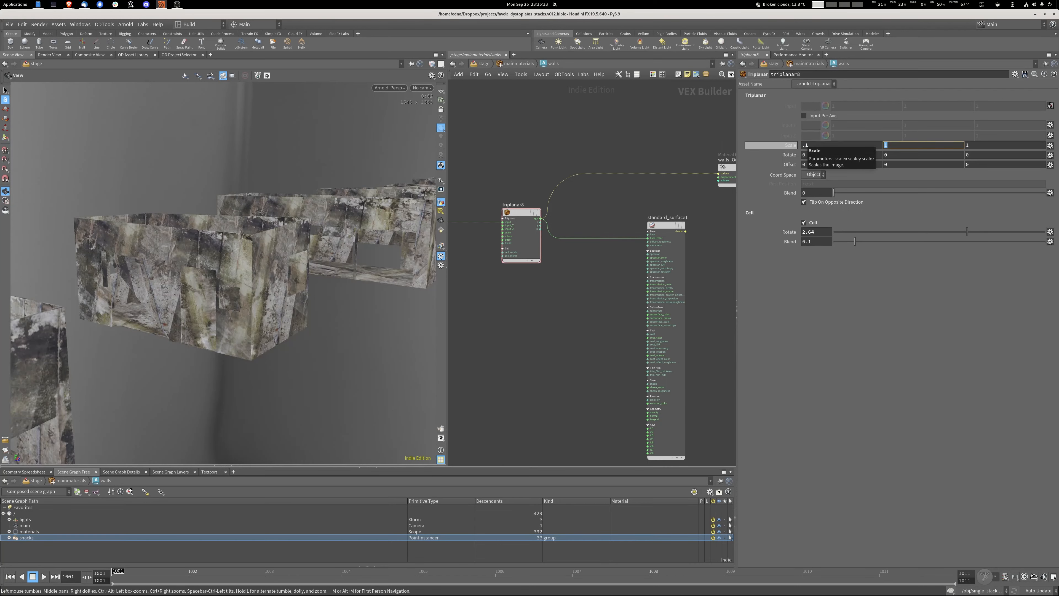
type(".1")
key("Tab")
type(".1")
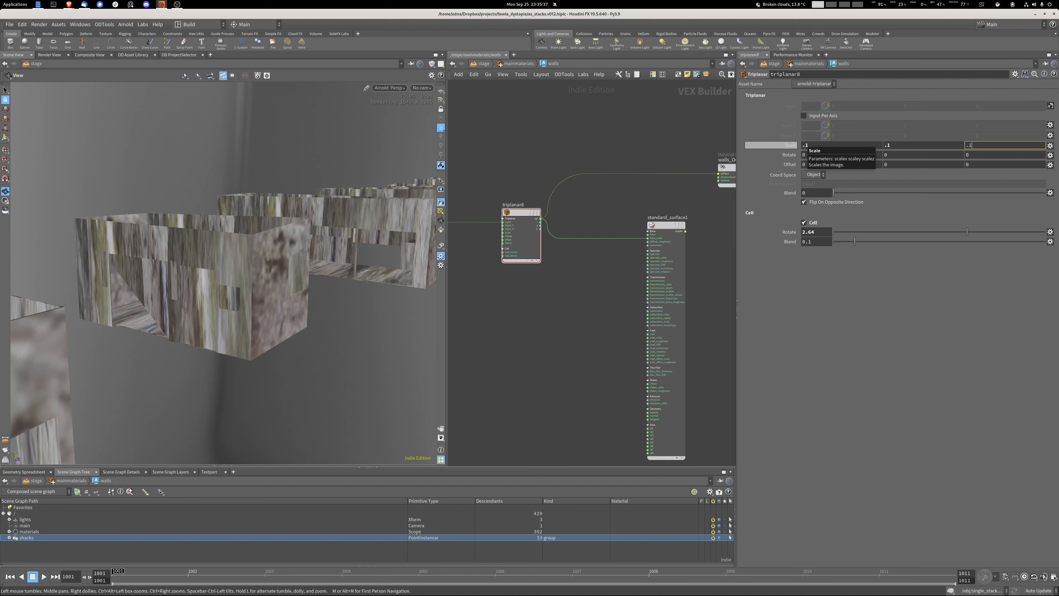
key("Tab")
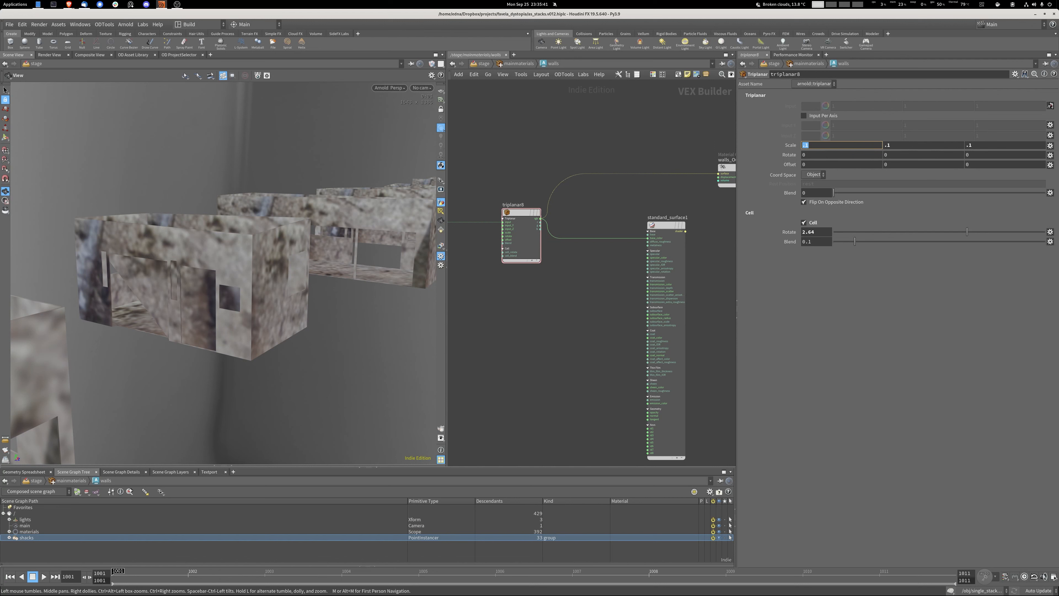
Set the triplanar8 scale to 5 on all three axes.
type("5")
key("Tab")
type("5")
key("Tab")
type("5")
key("Return")
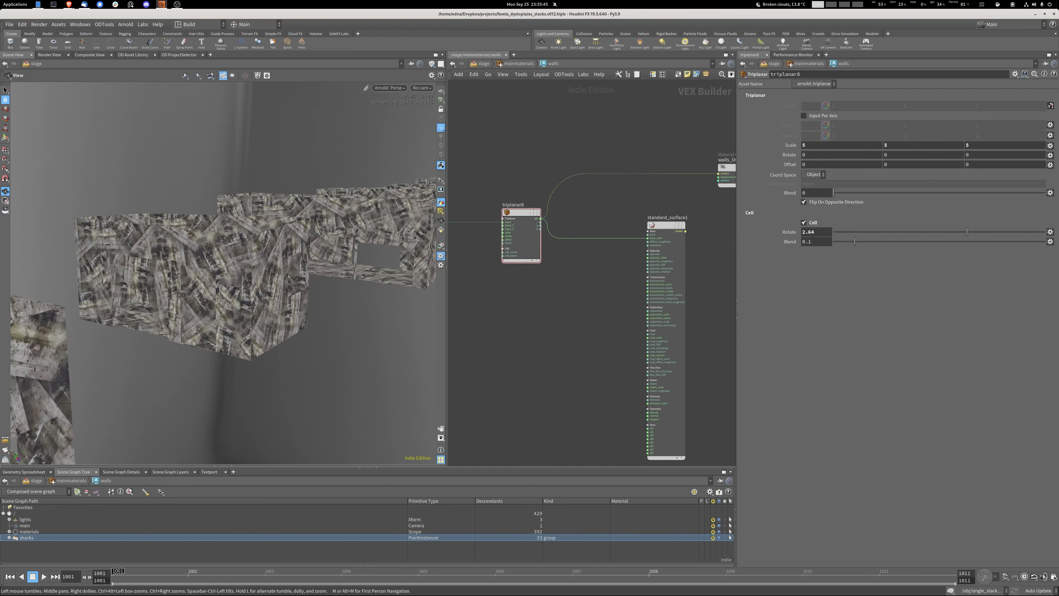
Try an X offset of 11 on triplanar8 and undo it.
middle_click_drag(250, 272, 205, 280)
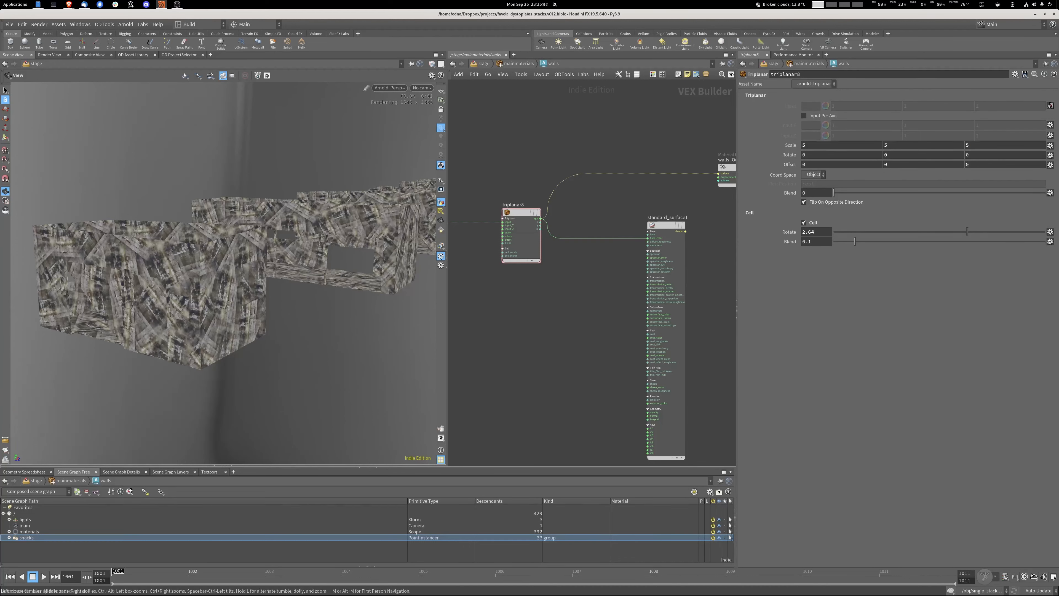
left_click_drag(811, 164, 730, 166)
type("11")
left_click(810, 154)
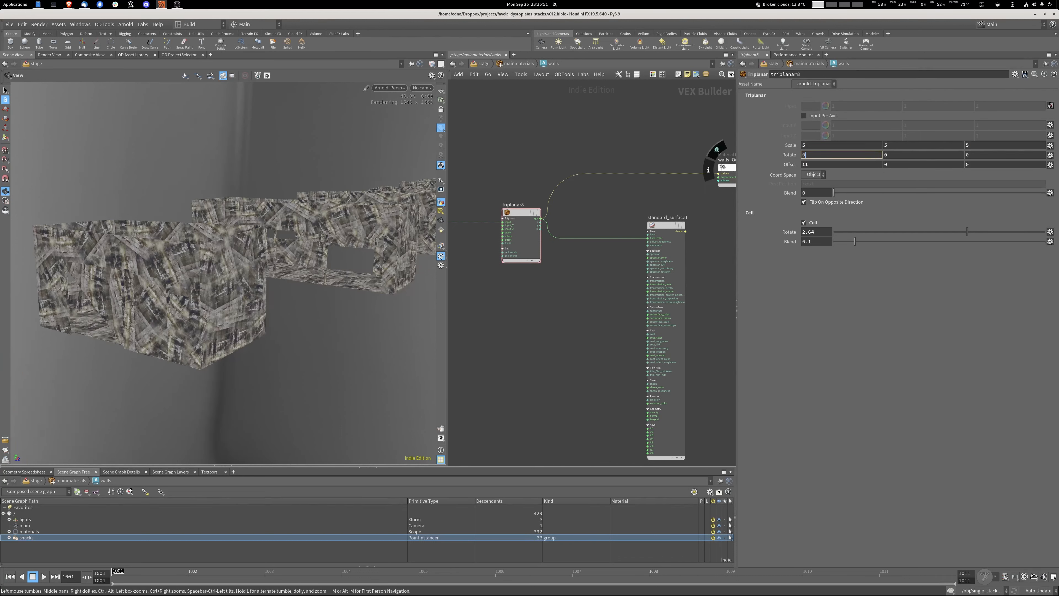
key("ctrl+z")
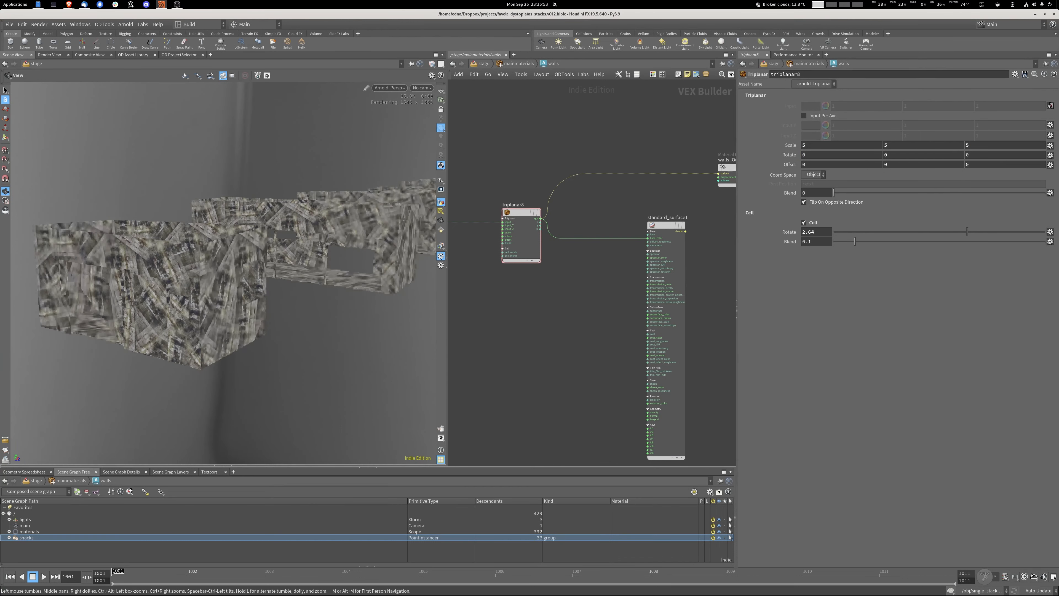
Set the Cell rotation of triplanar8 to about -1.2.
left_click_drag(967, 232, 926, 232)
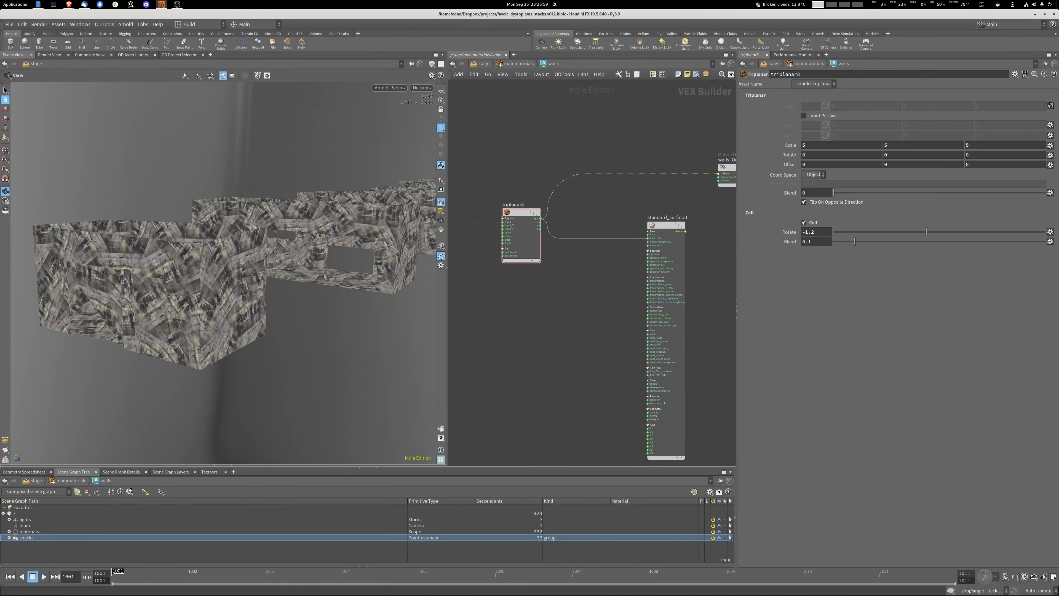
Set the triplanar8 scale to 2 on all three axes.
left_click(790, 145)
type("2")
key("Tab")
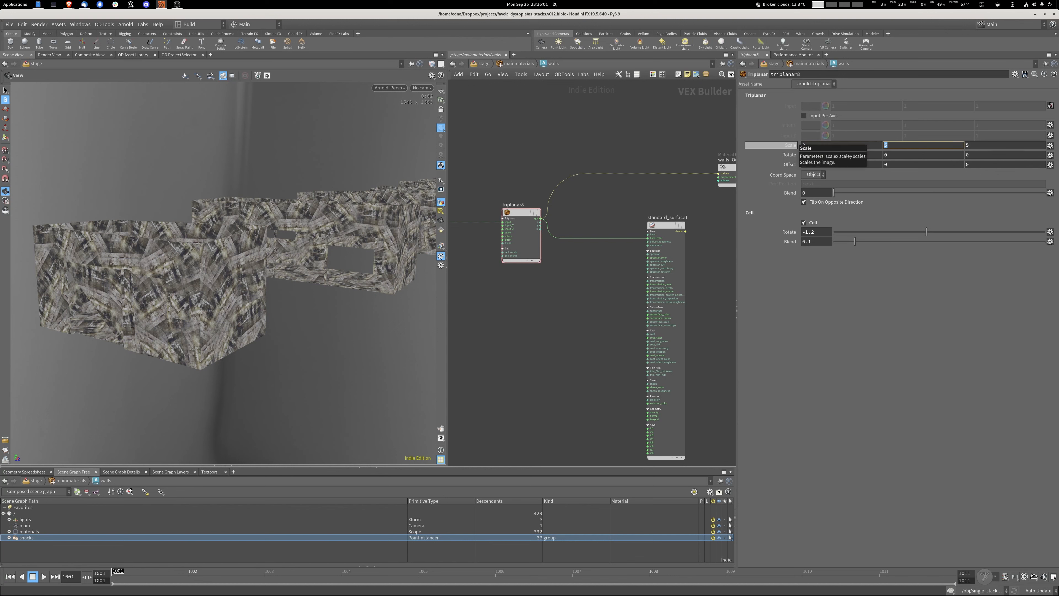
type("2")
key("Tab")
type("2")
key("Return")
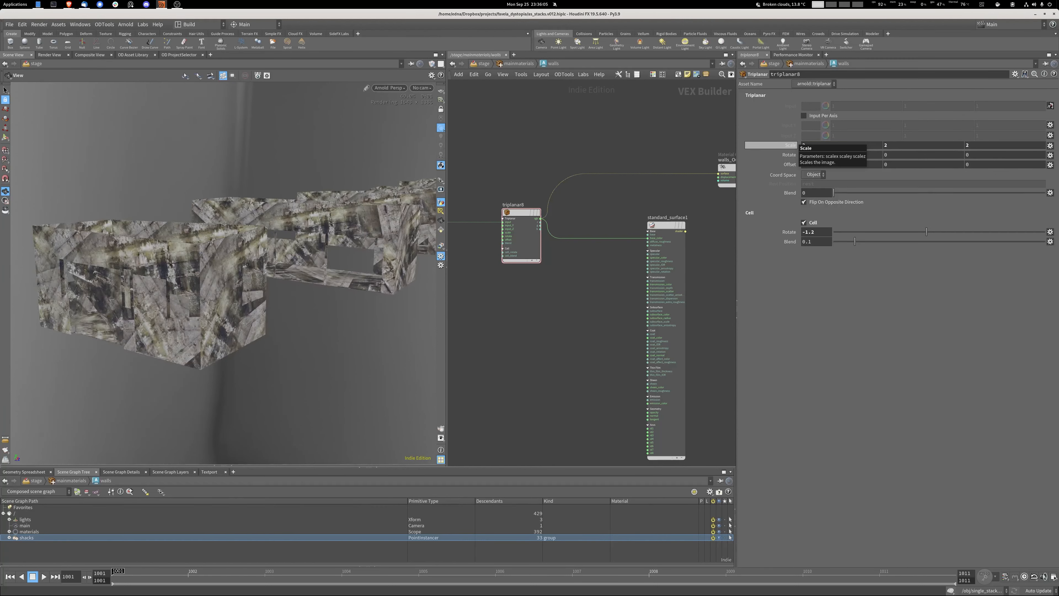
Turn off the Cell option on triplanar8.
scroll(335, 232, "down", 5)
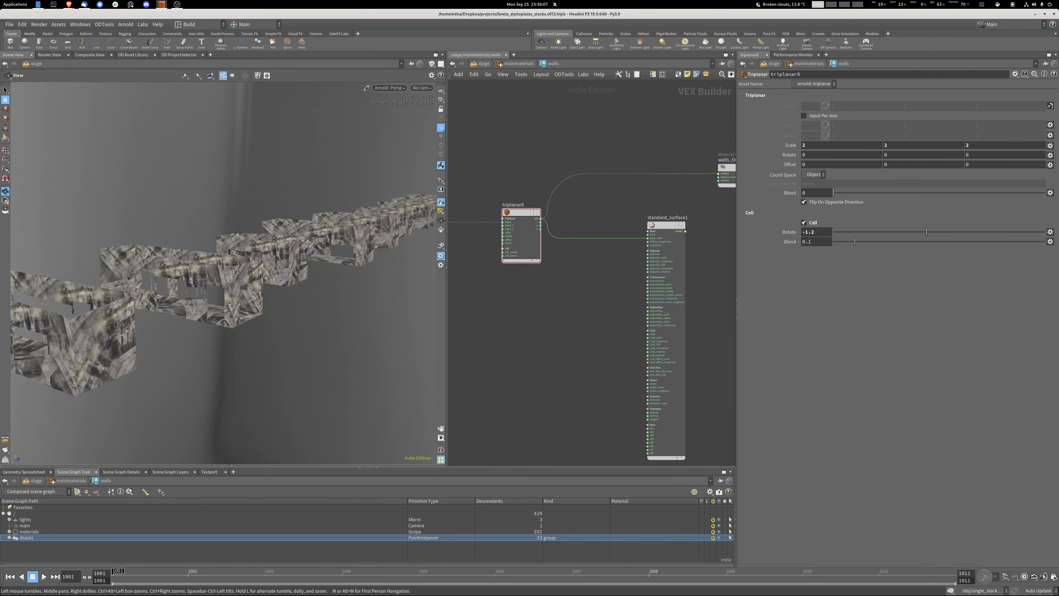
left_click_drag(267, 258, 171, 275)
middle_click_drag(171, 276, 308, 267)
left_click_drag(234, 272, 276, 272)
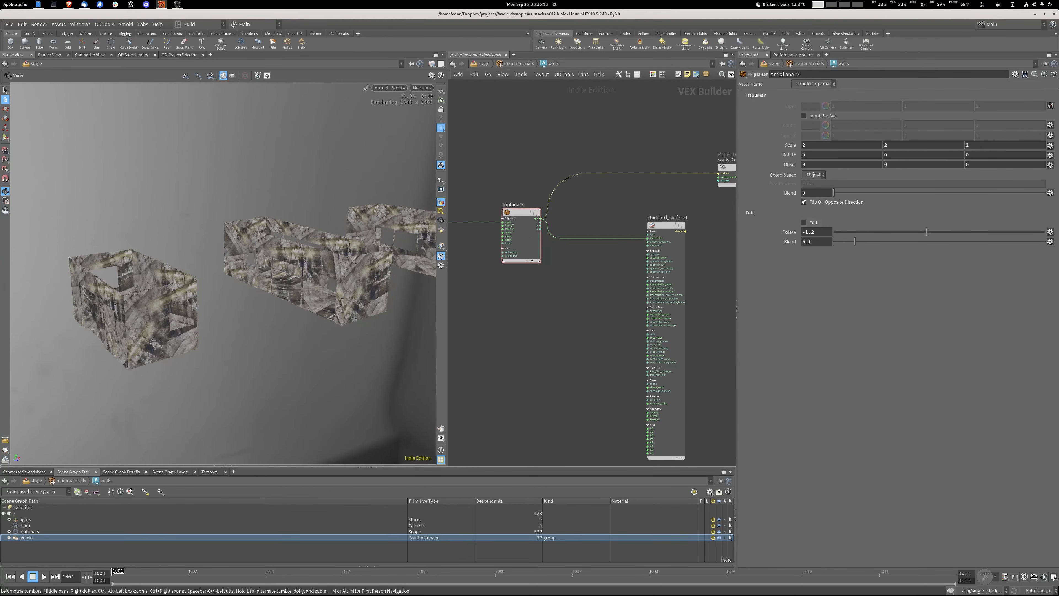
left_click(804, 223)
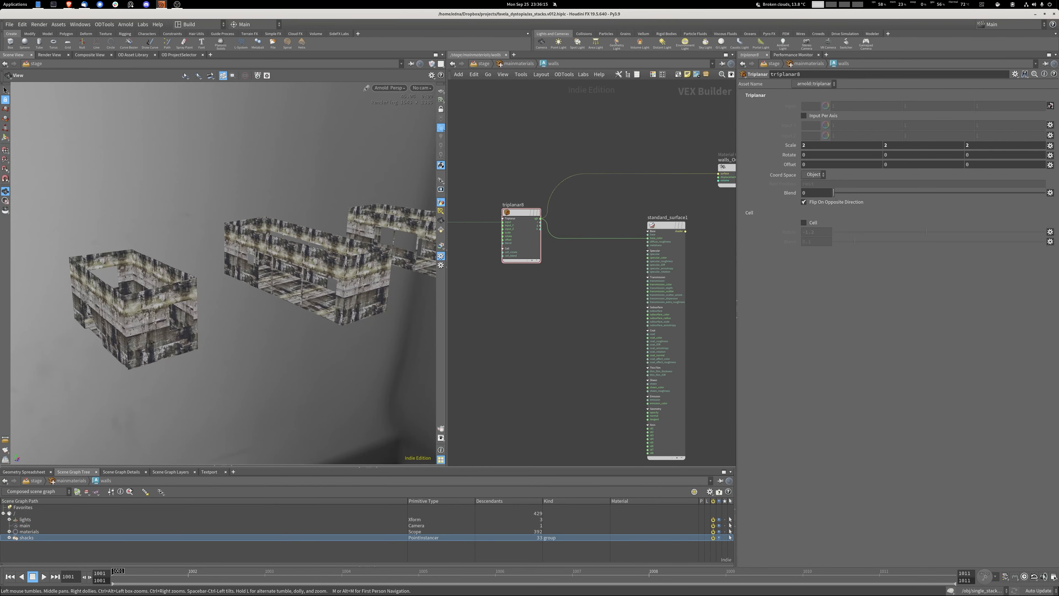
Examine the attribute settings of the user_data_int2 node under the random seed values heading.
middle_click_drag(500, 233, 704, 318)
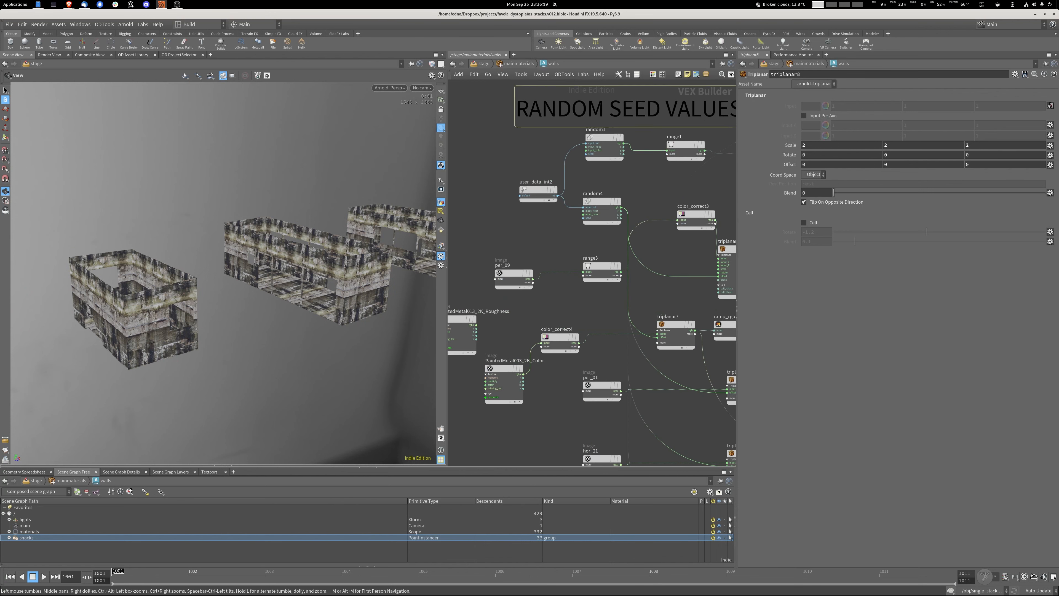
left_click(537, 191)
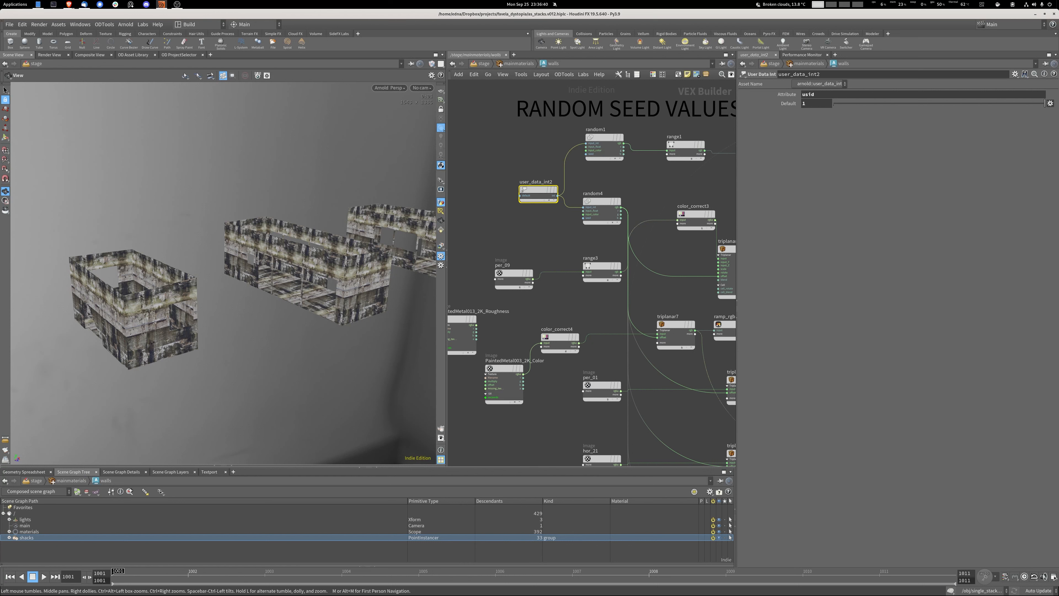
left_click_drag(196, 263, 301, 255)
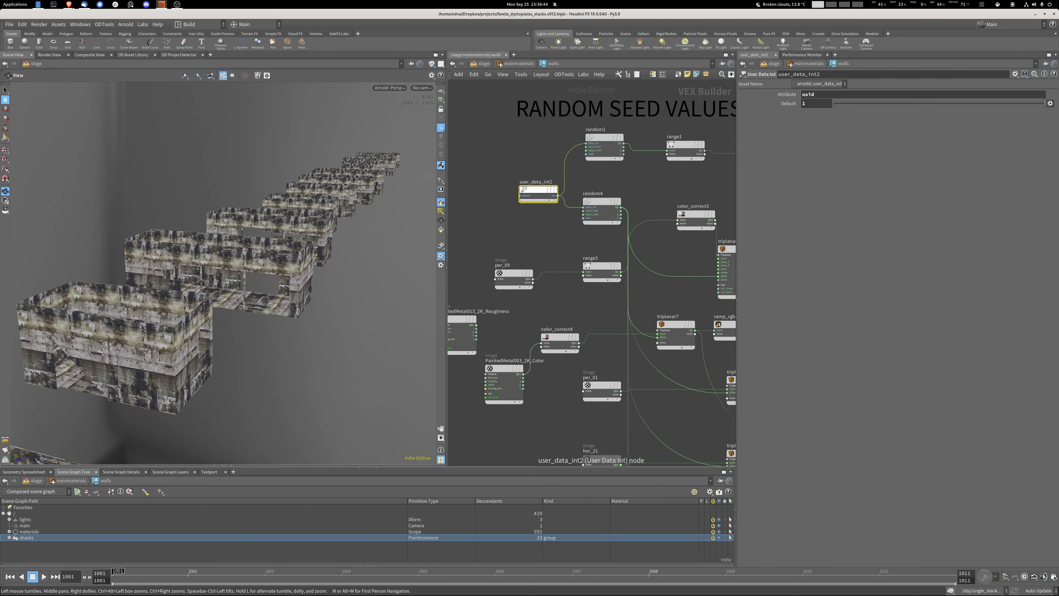
Preview user_data_int2 and random1 on the shacks by wiring each in turn to the surface input of walls_Output.
middle_click_drag(672, 174, 552, 184)
scroll(552, 184, "down", 3)
middle_click_drag(708, 192, 628, 217)
scroll(697, 208, "down", 5)
scroll(697, 208, "up", 2)
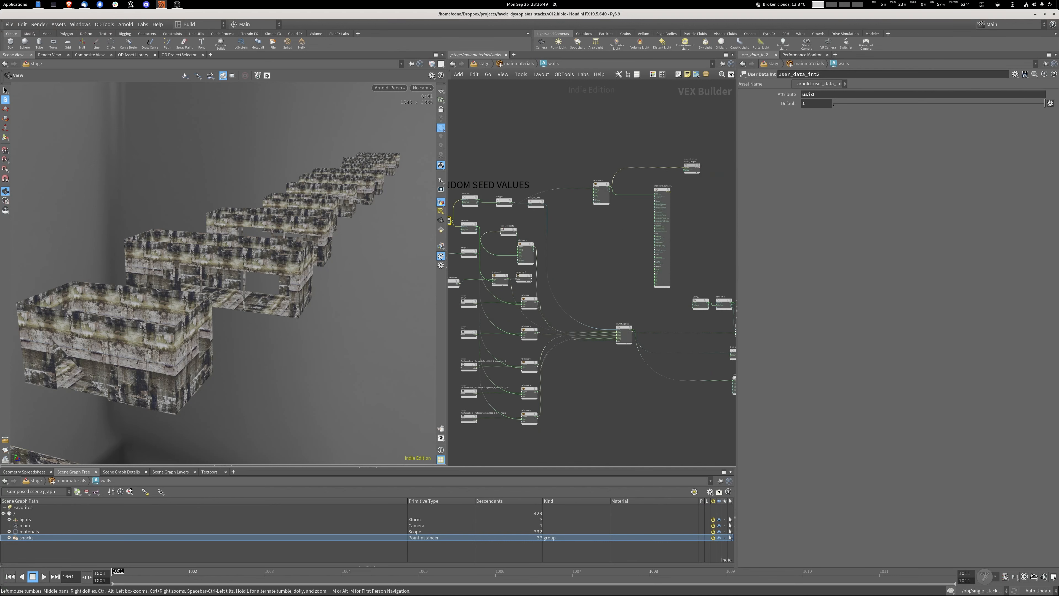
scroll(541, 250, "up", 6)
scroll(550, 179, "down", 2)
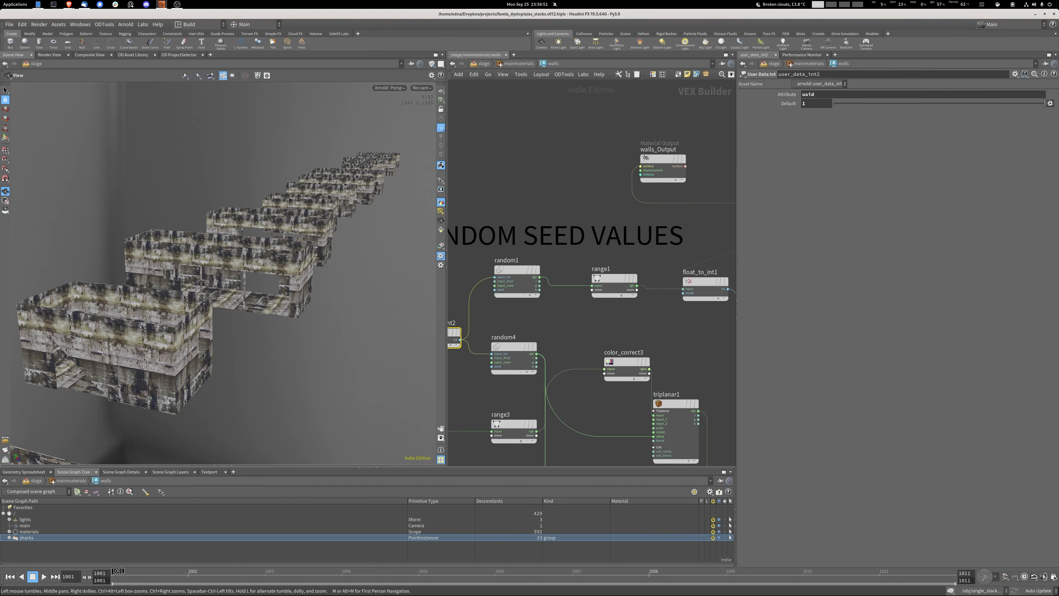
middle_click_drag(550, 179, 568, 159)
key("r")
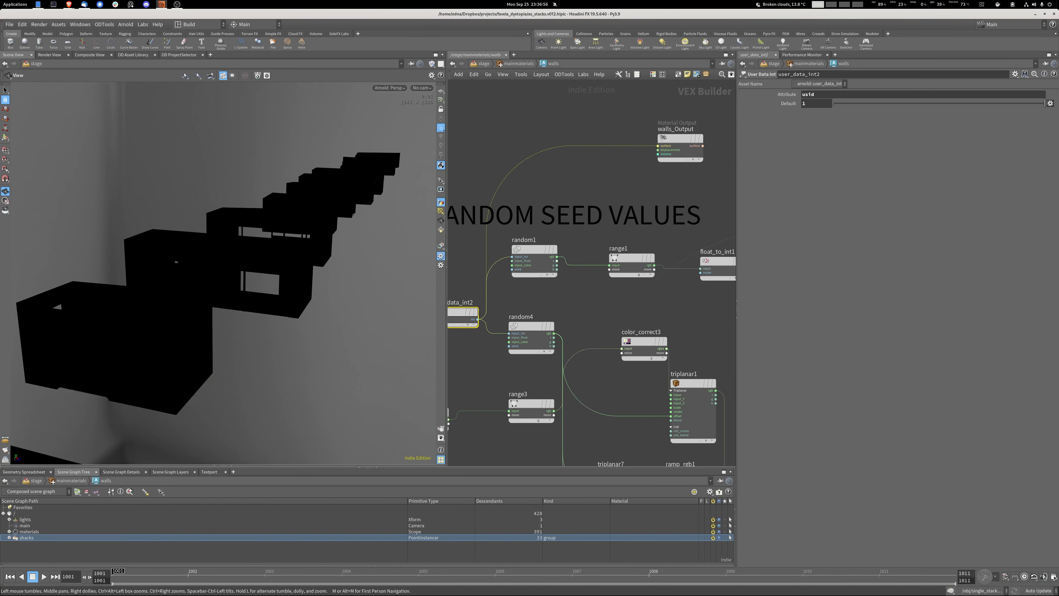
key("r")
middle_click_drag(516, 142, 539, 129)
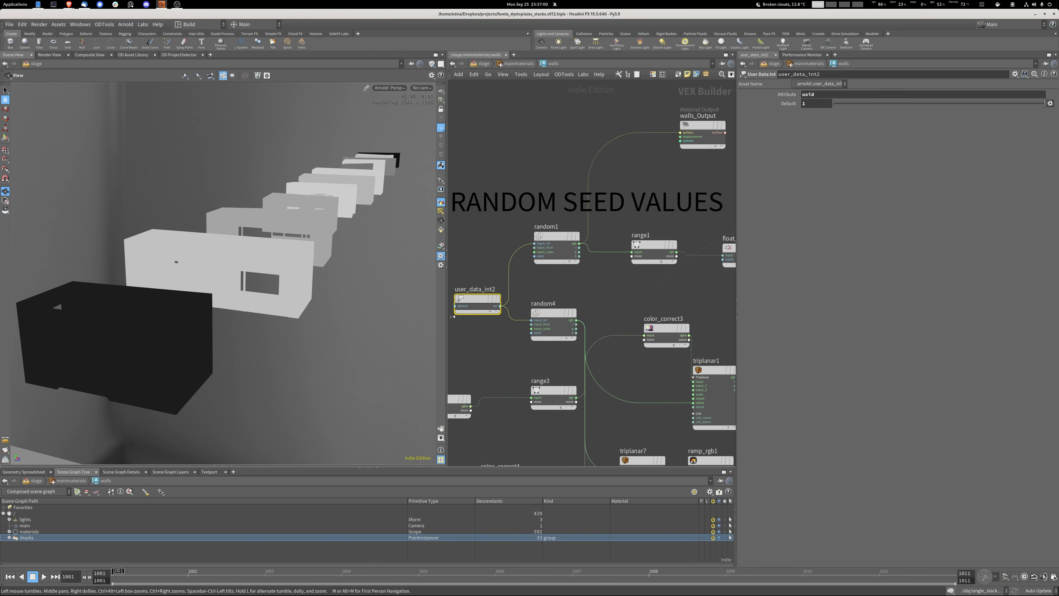
Add a Random node above random1, feed it from user_data_int2 and wire its colour output to walls_Output's surface input.
key("Tab")
type("ran")
key("Return")
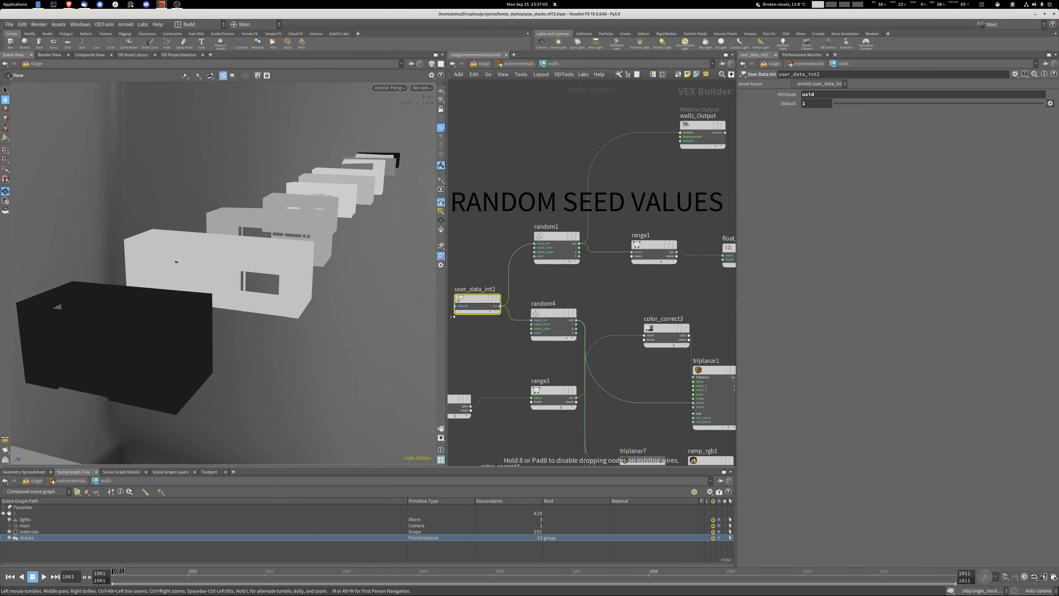
left_click(573, 140)
left_click(477, 299)
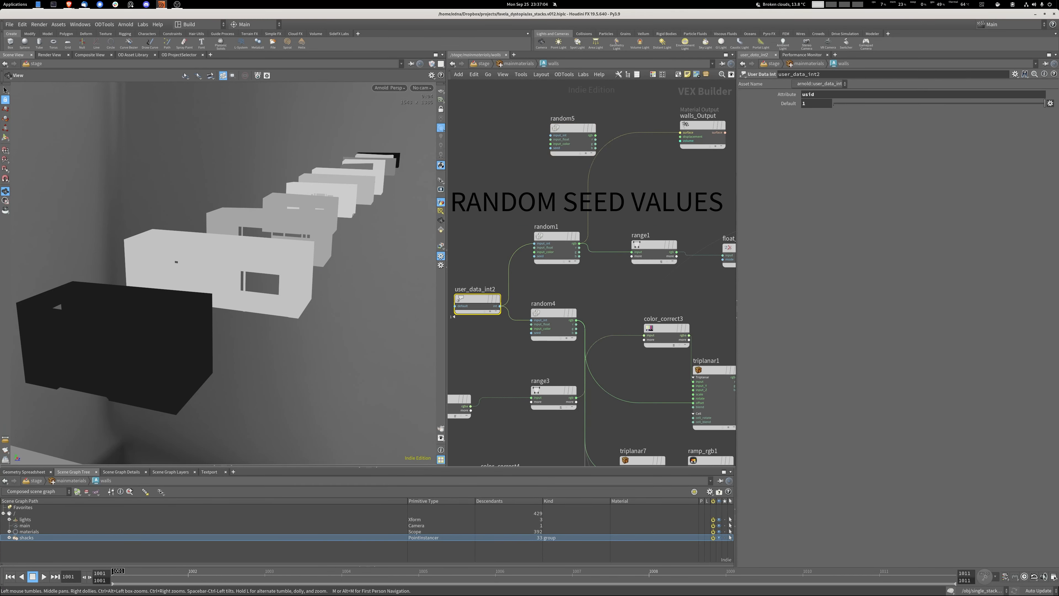
left_click_drag(499, 306, 680, 132)
scroll(319, 275, "down", 6)
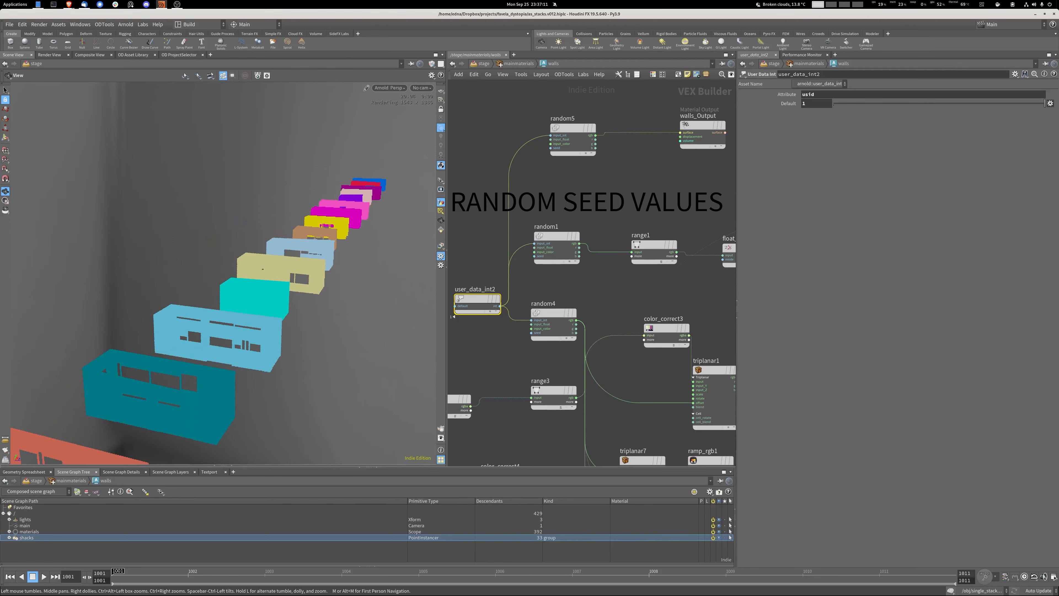
scroll(287, 348, "down", 4)
scroll(304, 301, "up", 5)
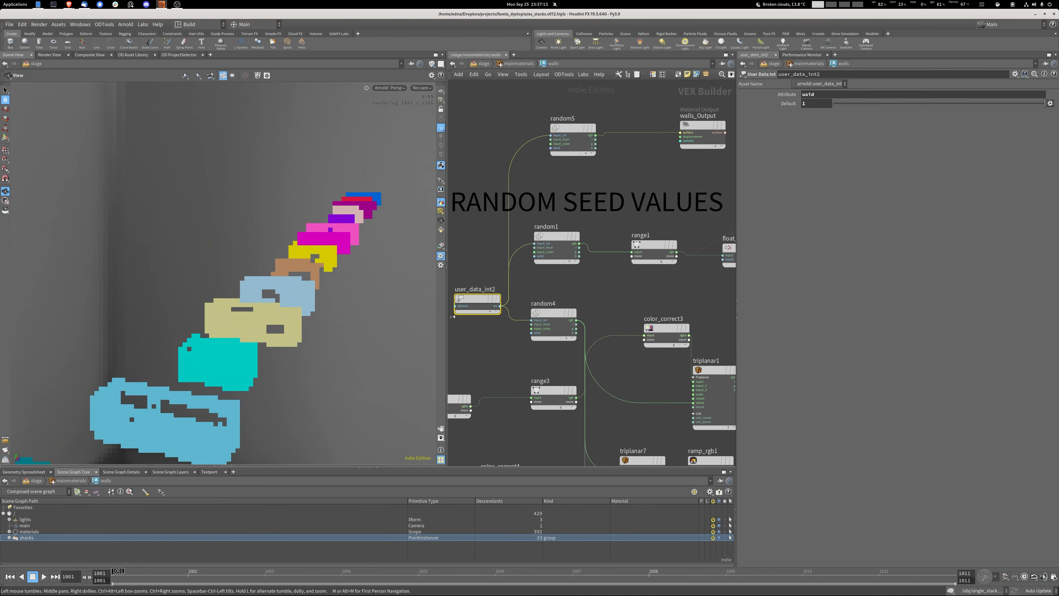
Move walls_Output and random5 beside triplanar8 in the network.
middle_click_drag(625, 292, 568, 303)
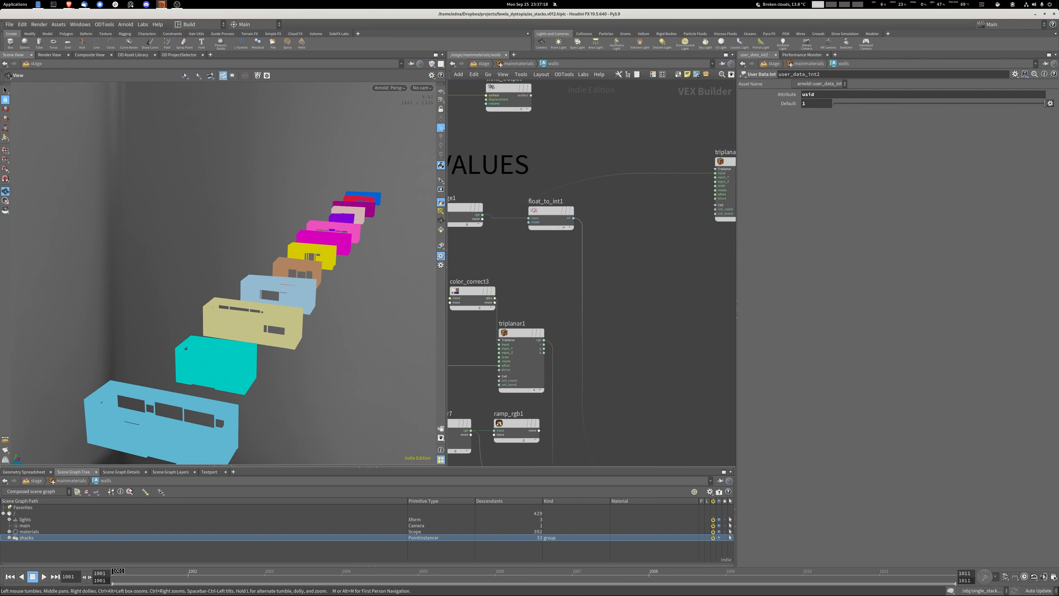
middle_click_drag(537, 176, 622, 213)
scroll(622, 212, "down", 4)
left_click_drag(619, 122, 492, 170)
left_click_drag(513, 163, 621, 133)
middle_click_drag(622, 132, 590, 134)
left_click(634, 176)
middle_click_drag(634, 175, 530, 180)
left_click_drag(487, 135, 582, 164)
left_click_drag(577, 133, 676, 132)
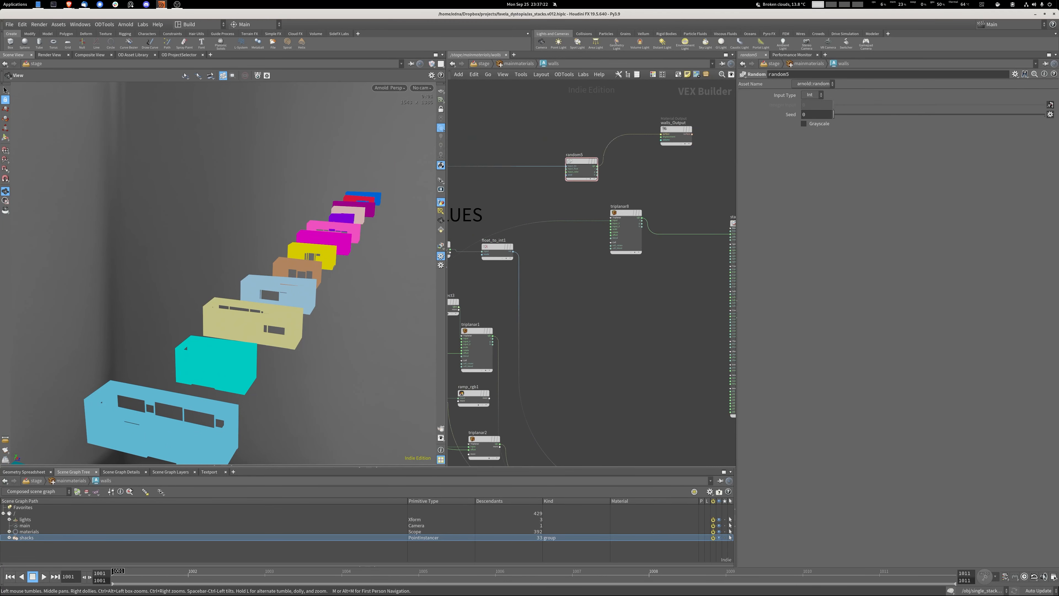
middle_click_drag(691, 181, 671, 182)
scroll(671, 182, "up", 3)
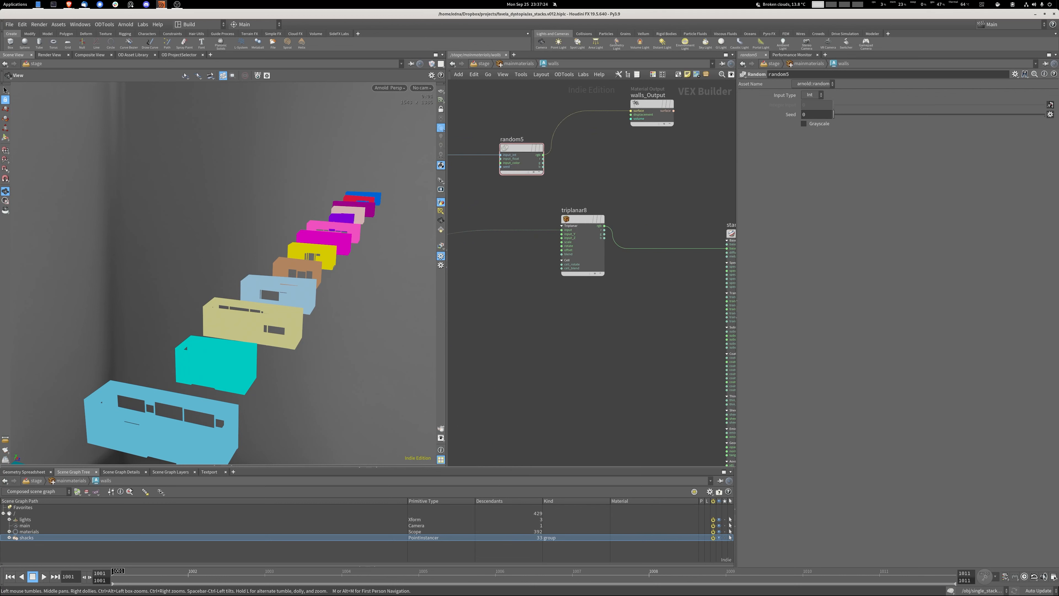
left_click_drag(521, 149, 513, 145)
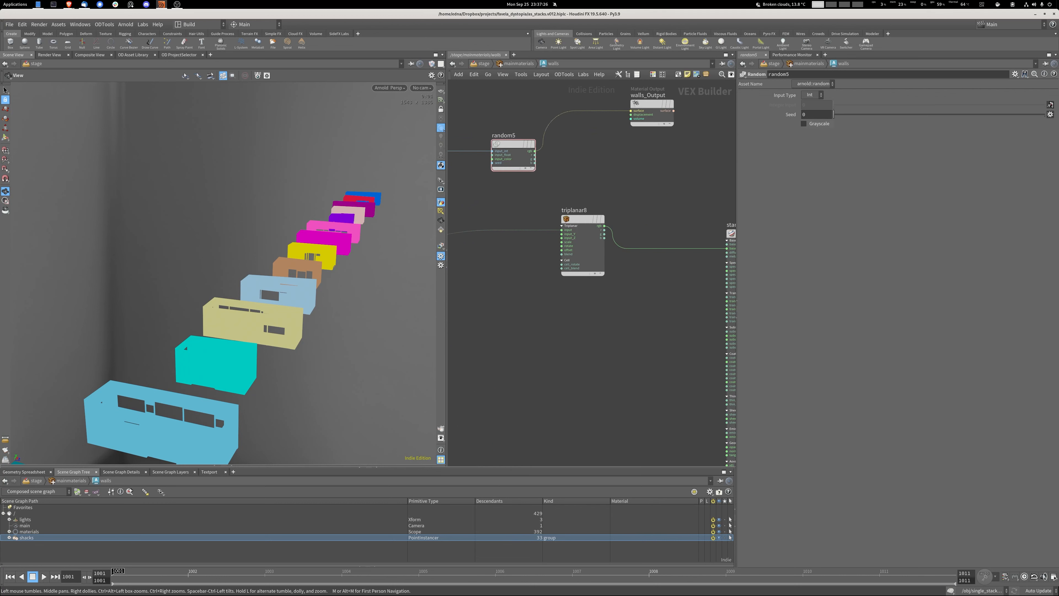
Wire random5 into the scale input of triplanar8 and triplanar8 into the surface input of walls_Output.
left_click(582, 219)
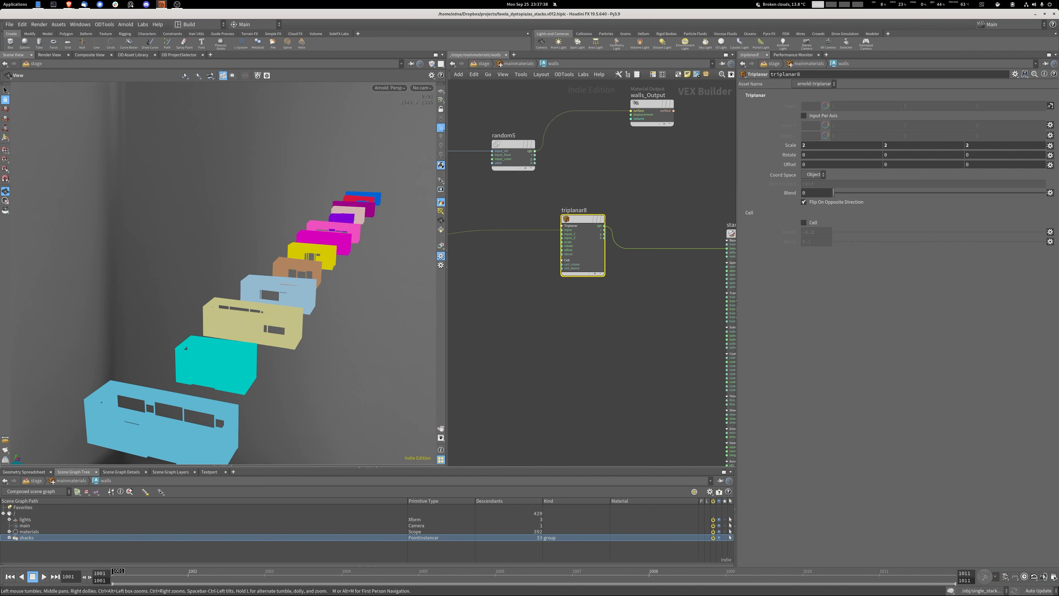
left_click_drag(562, 157, 562, 242)
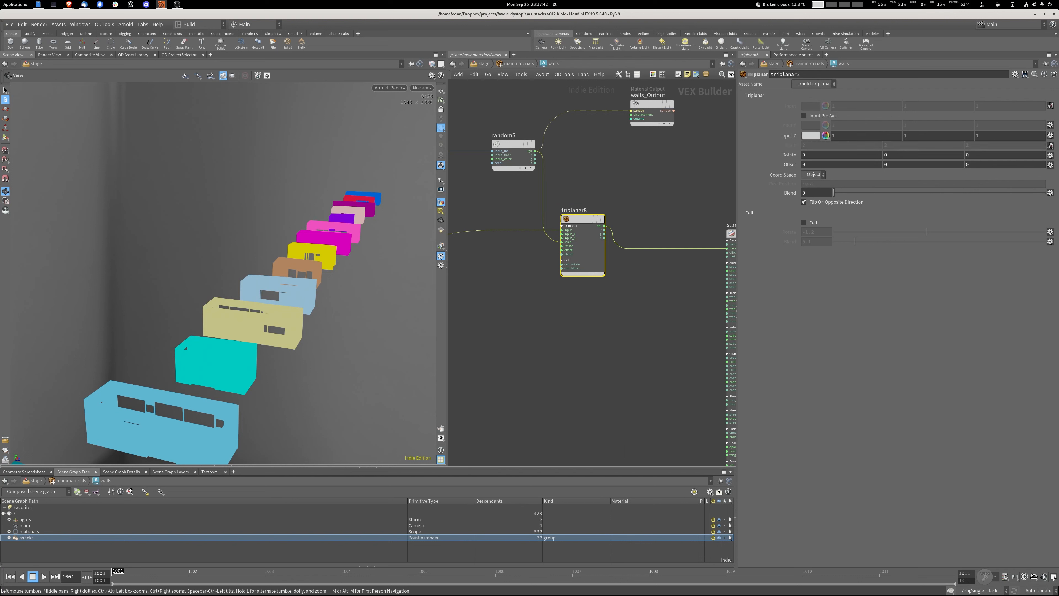
left_click_drag(608, 212, 630, 111)
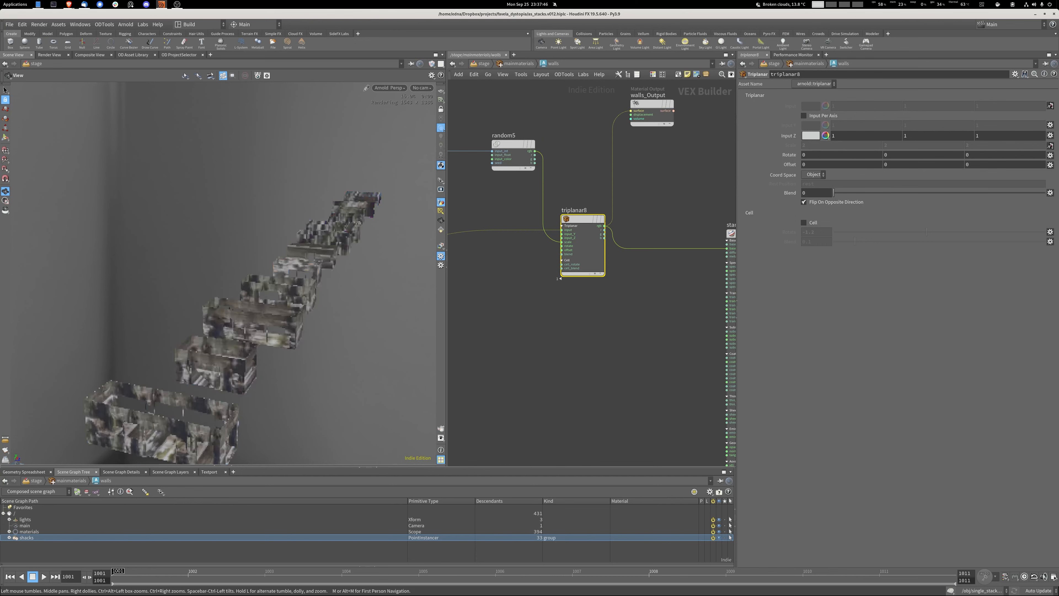
Set the seed of random5 to 1 and check the texture variation across the shacks.
left_click_drag(275, 292, 200, 298)
scroll(209, 300, "up", 4)
scroll(217, 296, "up", 4)
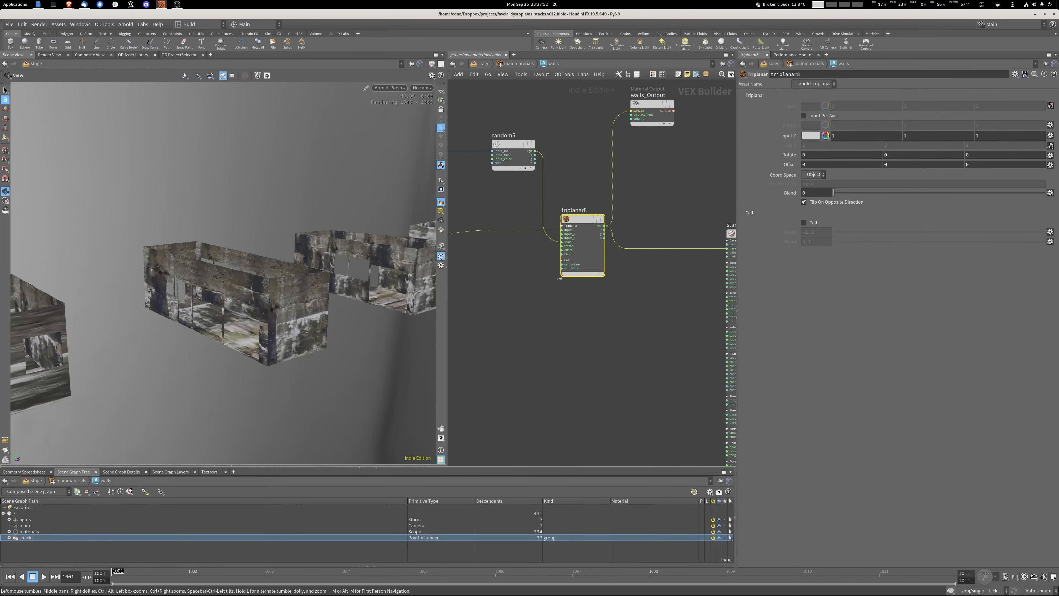
middle_click_drag(283, 292, 117, 321)
left_click_drag(187, 309, 267, 296)
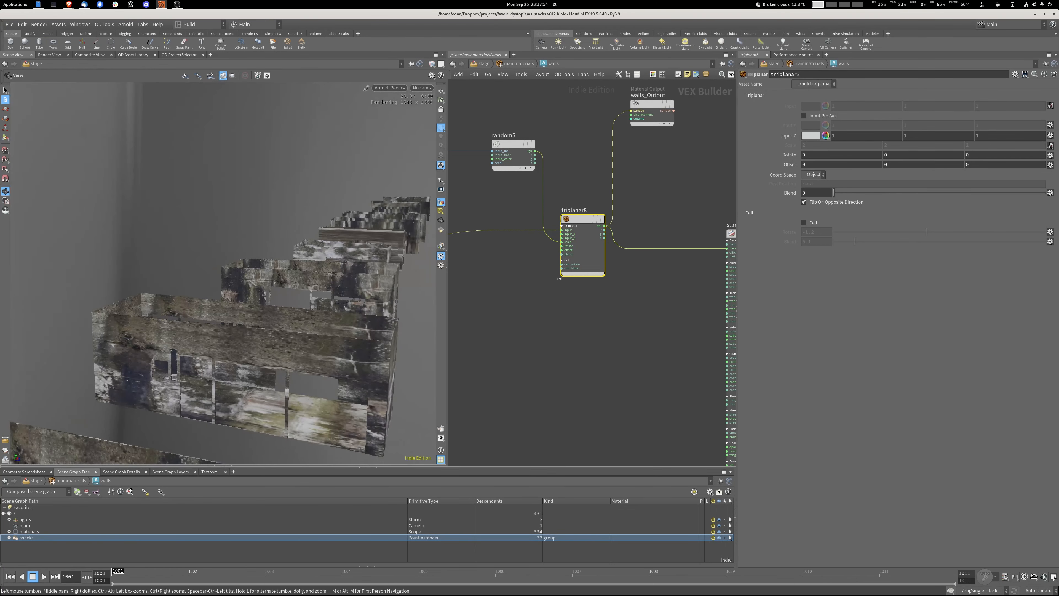
scroll(267, 296, "down", 6)
left_click_drag(200, 300, 267, 298)
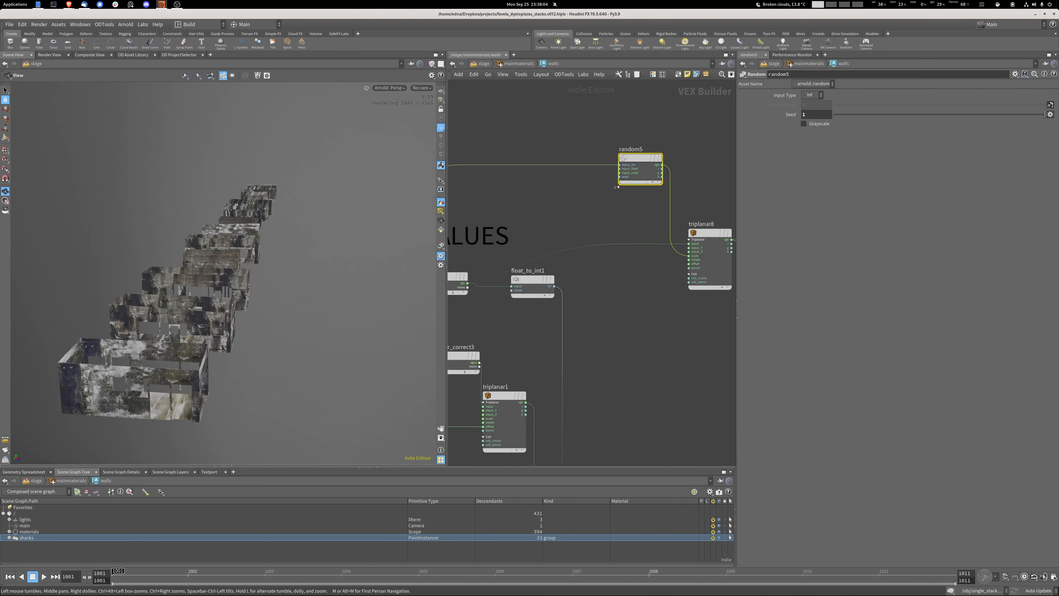
left_click_drag(334, 271, 237, 271)
scroll(284, 267, "up", 5)
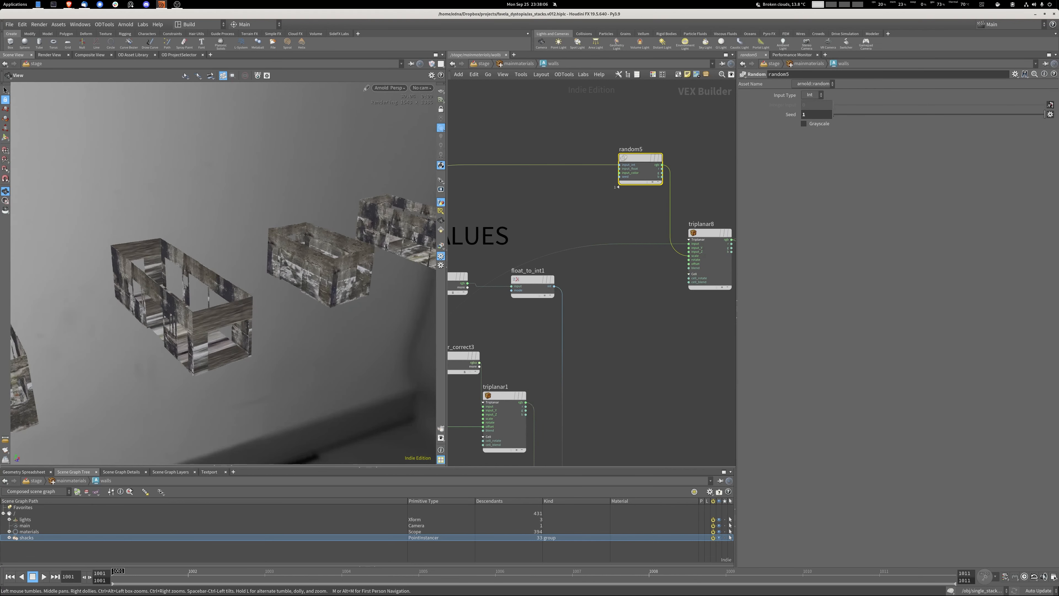
Enable Grayscale on random5 so the texture scale varies uniformly per shack.
middle_click_drag(661, 196, 563, 193)
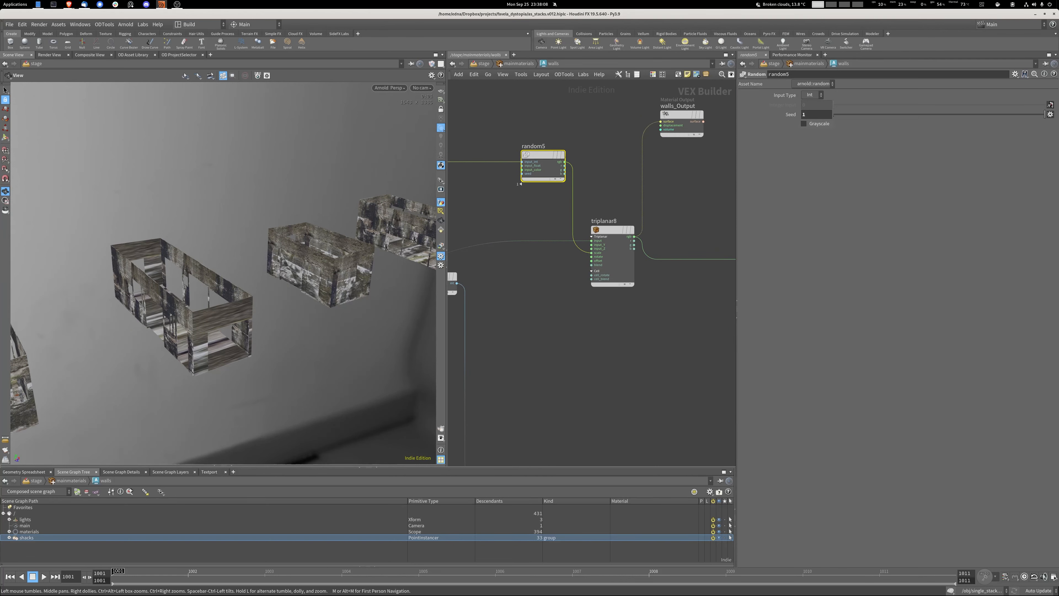
left_click(803, 124)
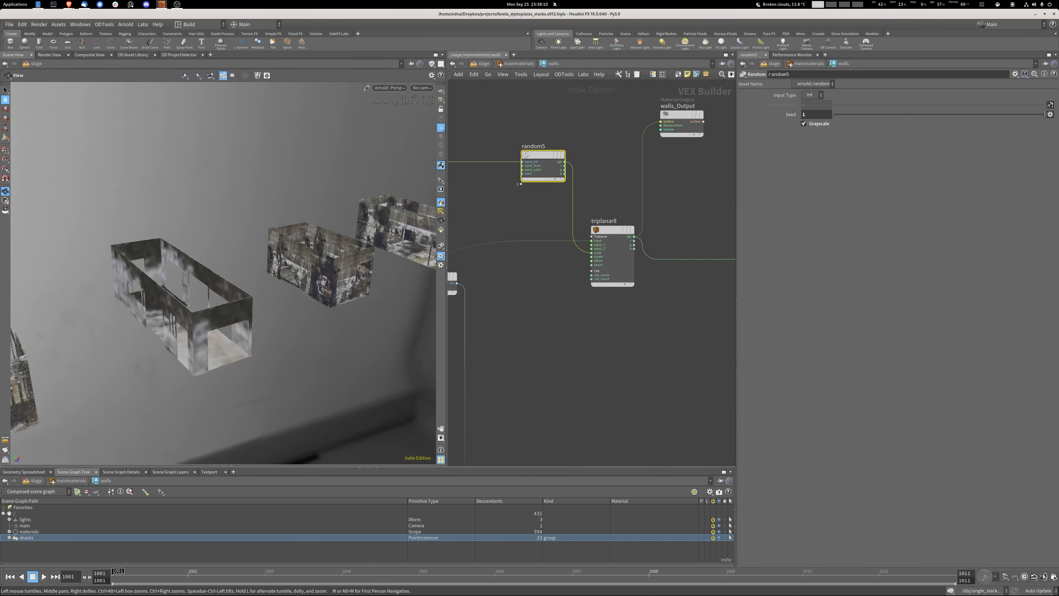
left_click_drag(258, 267, 292, 267)
left_click_drag(234, 342, 253, 303)
Add a Range node between random5 and triplanar8 and connect random5 to its main input.
left_click(612, 231)
left_click_drag(543, 155, 502, 153)
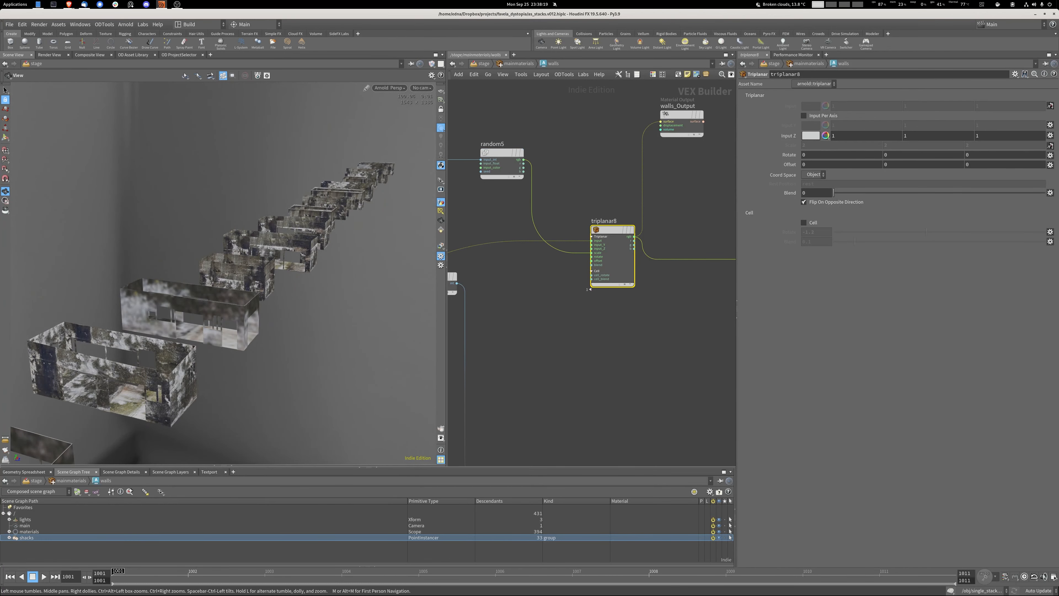
middle_click_drag(542, 192, 555, 186)
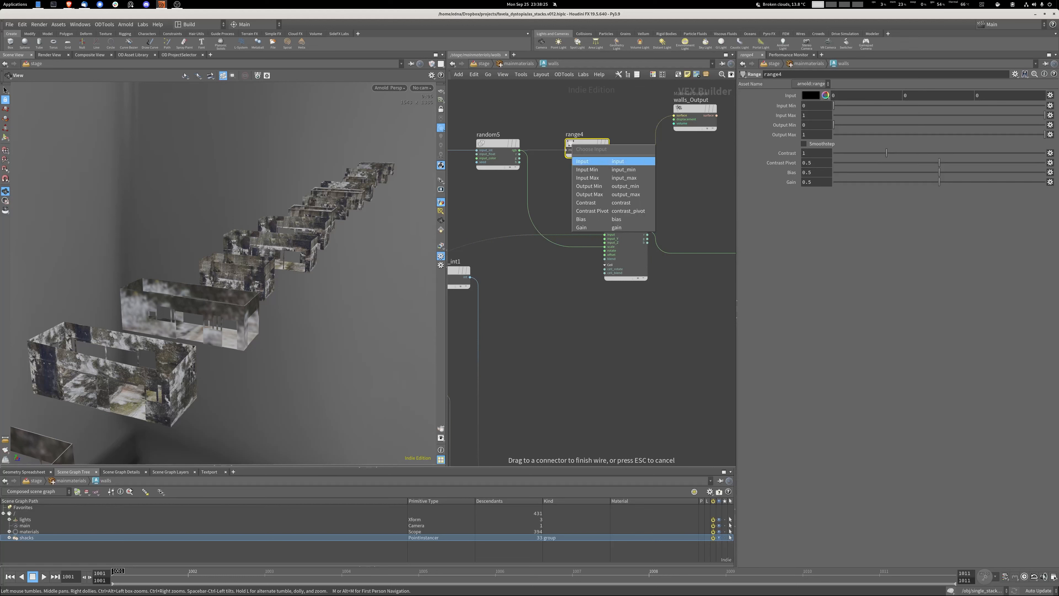
type("ran")
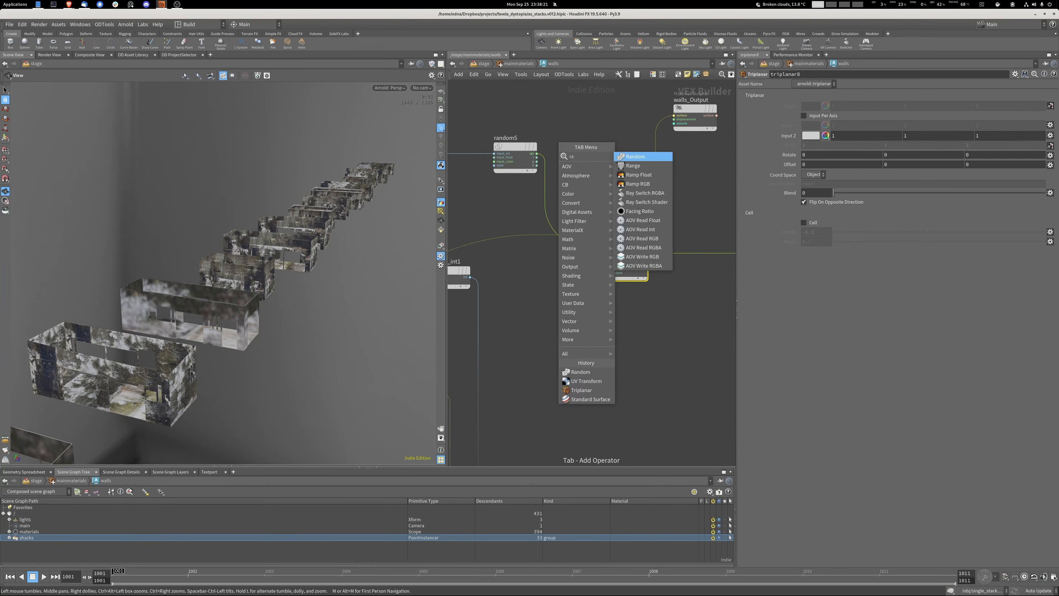
key("Down")
key("Return")
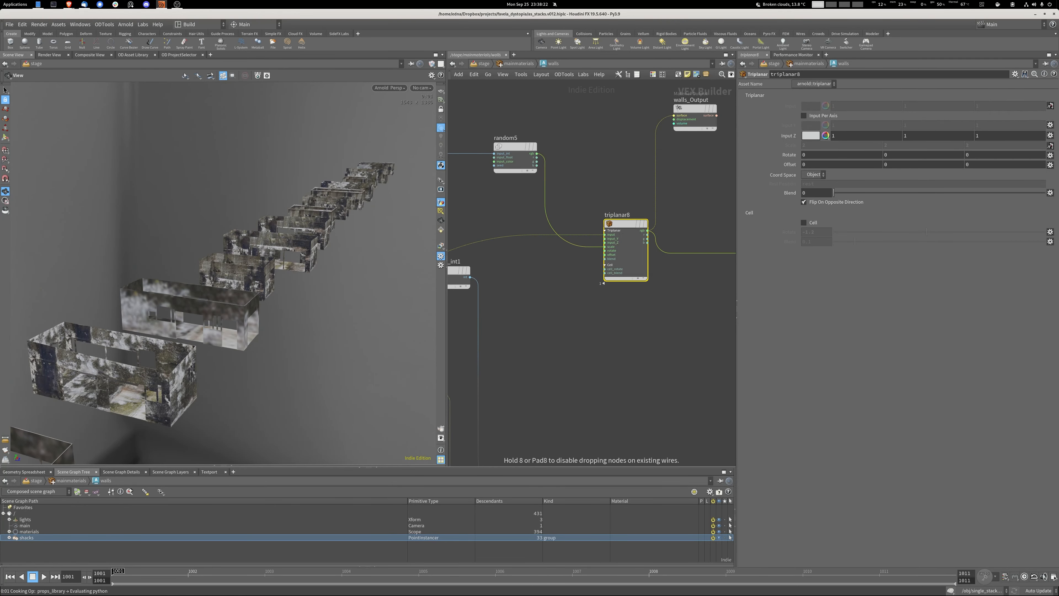
left_click(587, 147)
left_click_drag(515, 147, 574, 148)
left_click(592, 161)
Connect the Range node's RGB output to the scale input of triplanar8.
middle_click_drag(574, 149, 540, 148)
left_click(561, 153)
left_click(569, 170)
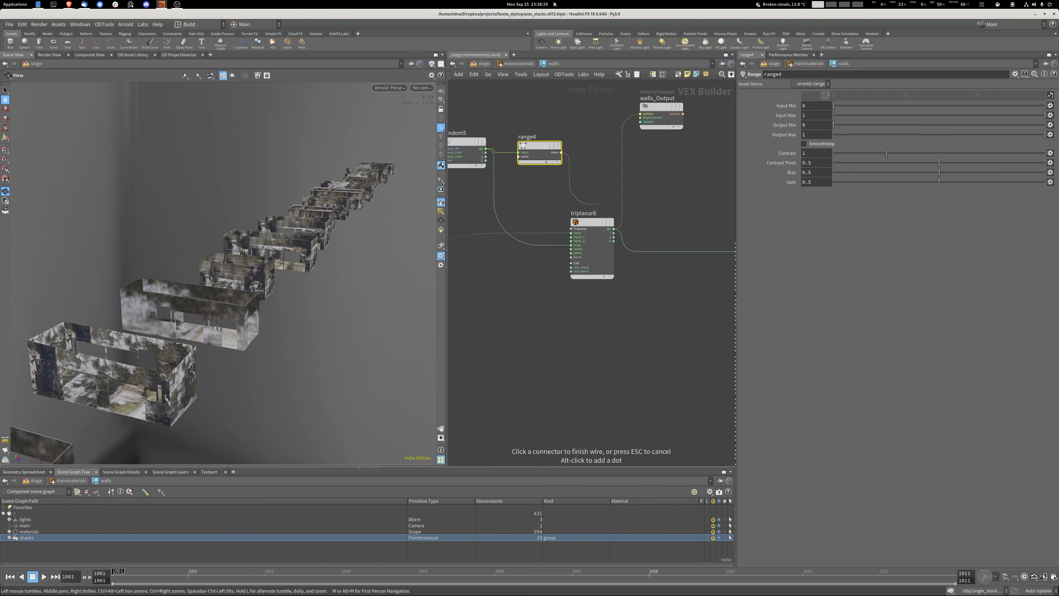
left_click(570, 234)
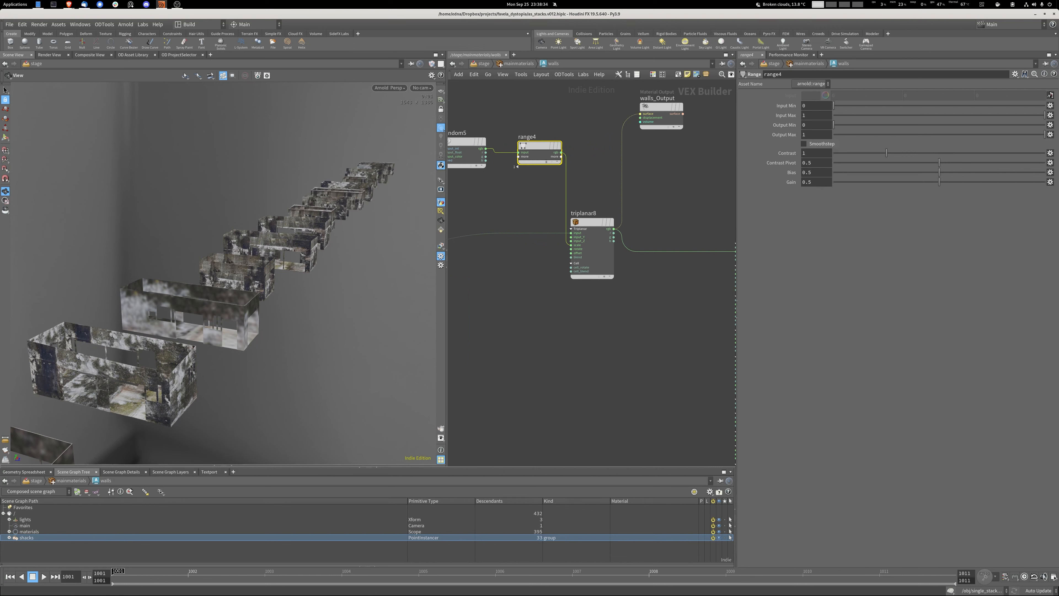
Set range4's Output Min to 0.75 and Output Max to 2.5.
double_click(808, 125)
type("1")
left_click(808, 116)
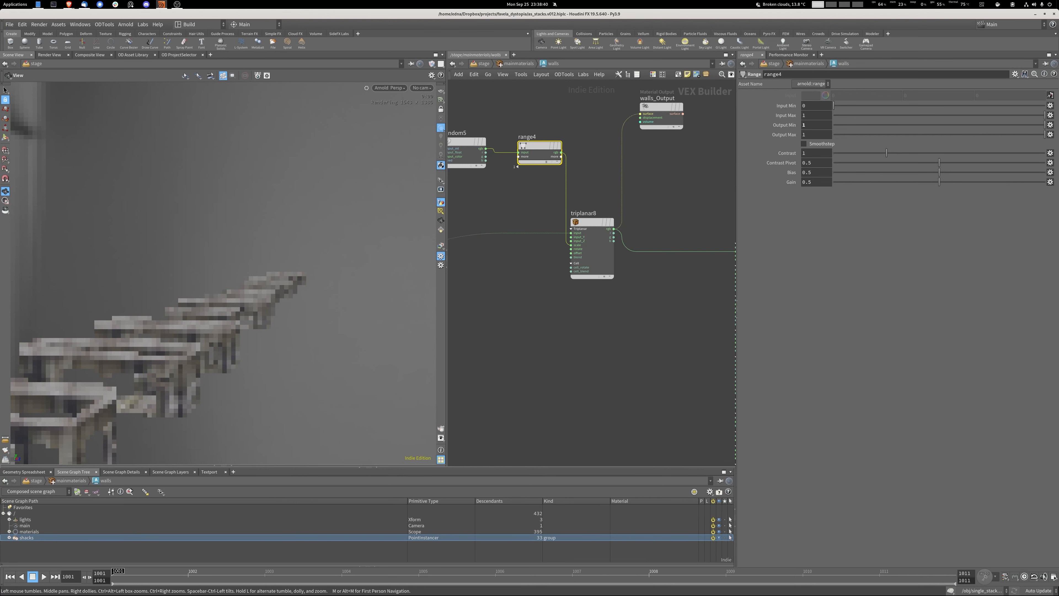
type("0")
type(".75")
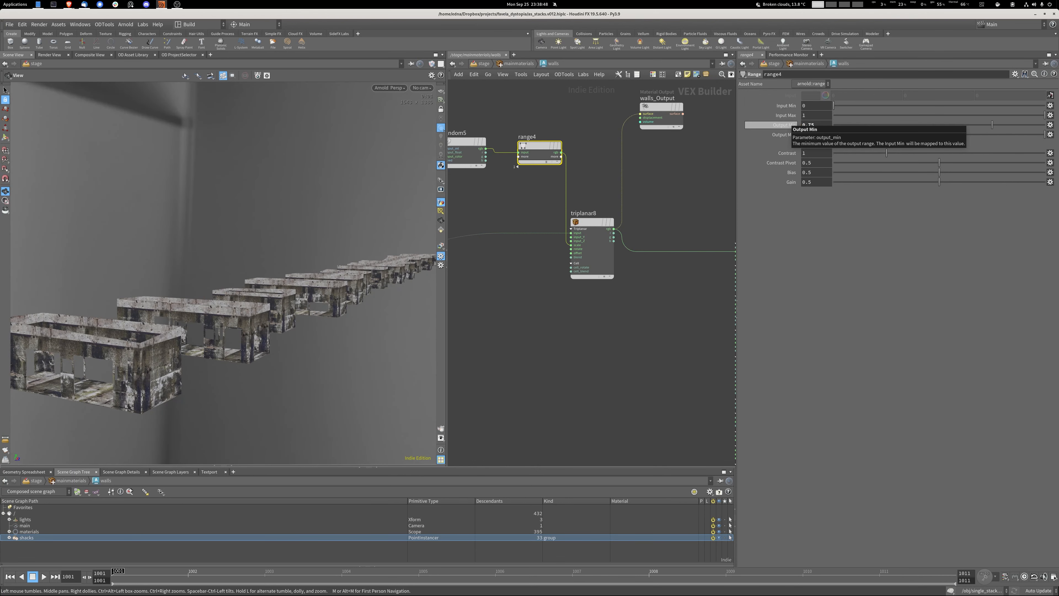
key("Return")
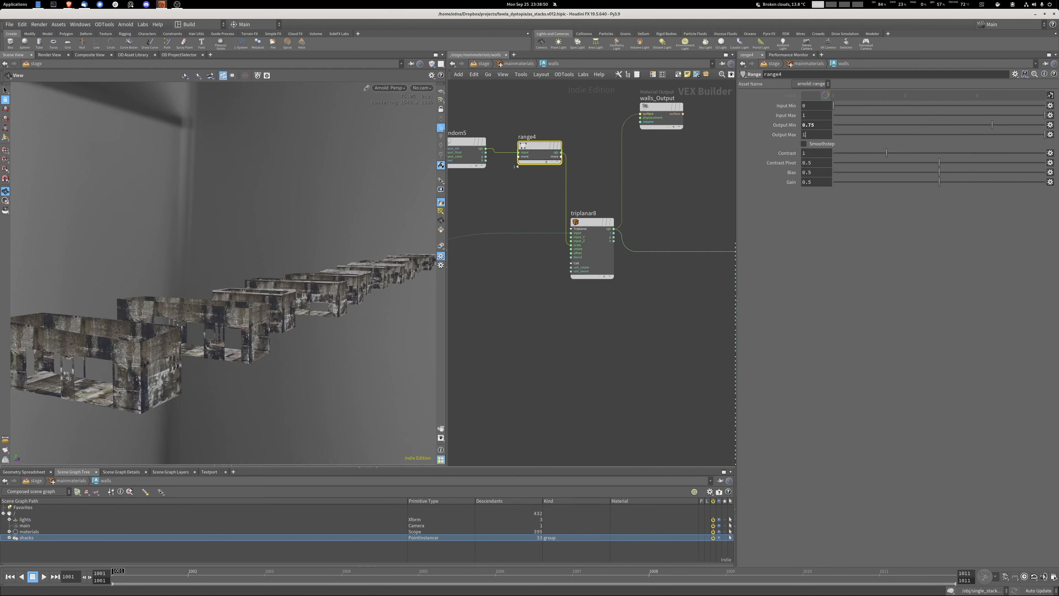
left_click_drag(811, 134, 784, 135)
type("2")
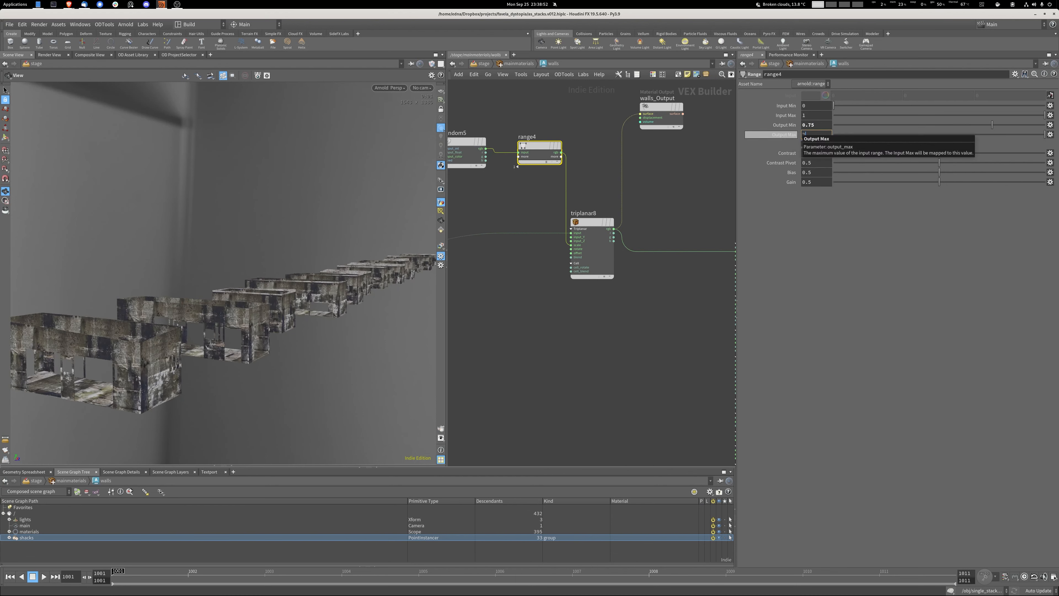
type(".5")
key("Return")
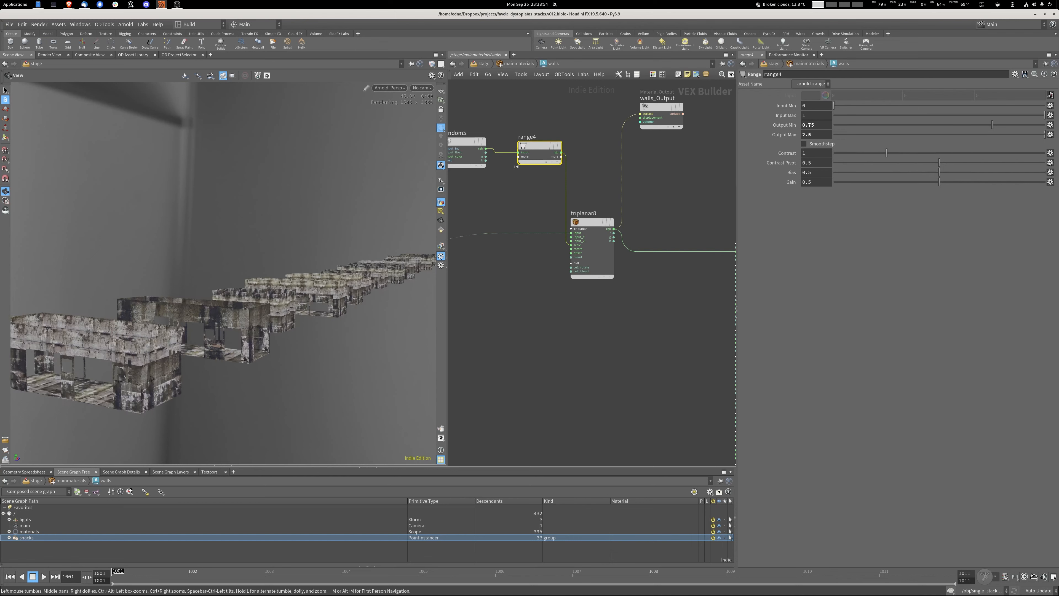
Enable Smoothstep on range4 and check the texture scale variation across the shacks.
left_click_drag(259, 267, 237, 292)
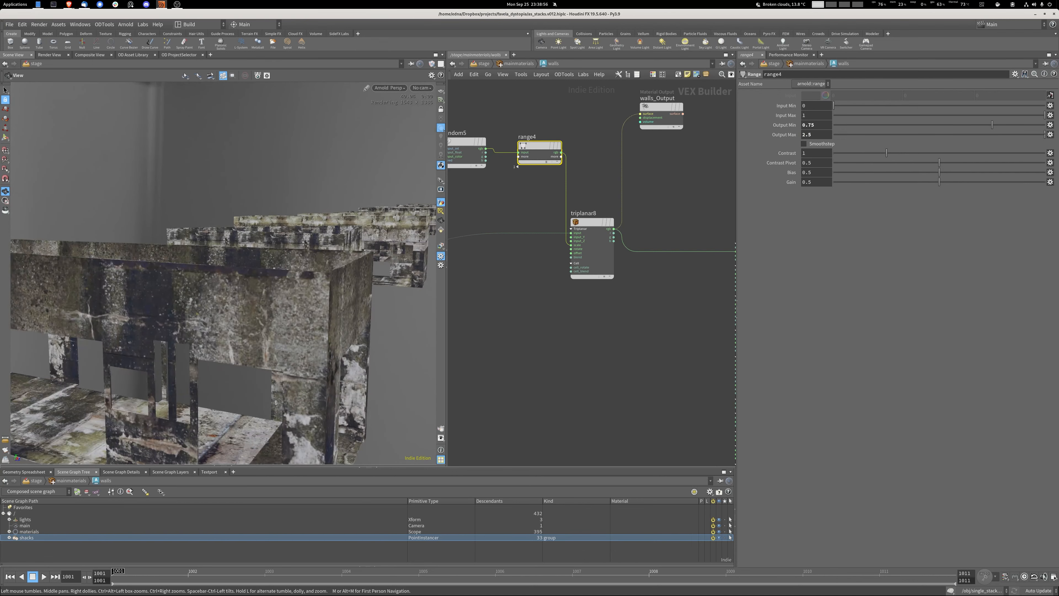
scroll(234, 283, "down", 10)
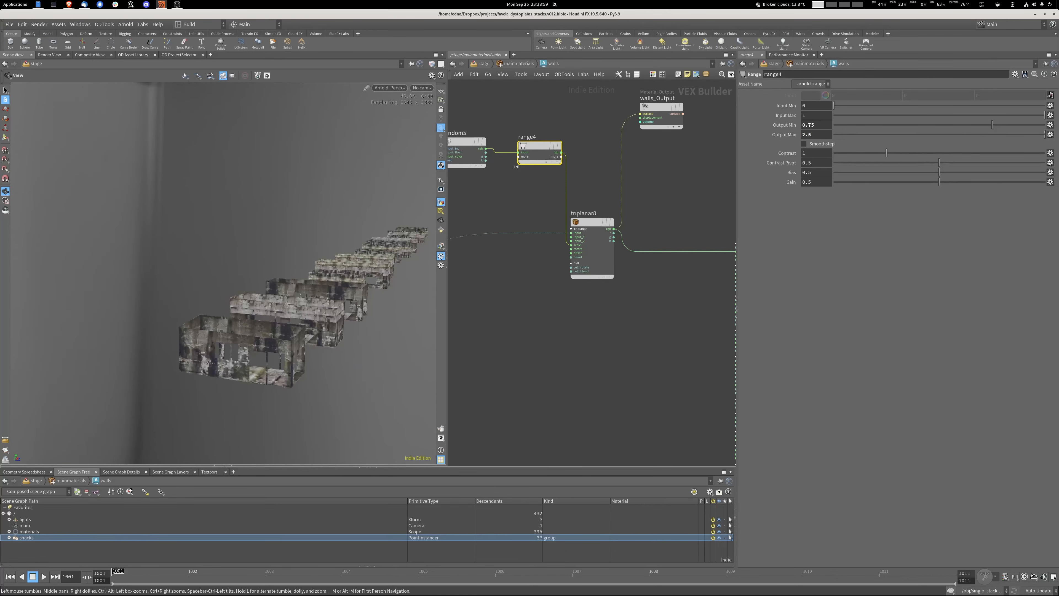
left_click_drag(234, 283, 167, 304)
scroll(166, 304, "down", 4)
scroll(166, 305, "up", 3)
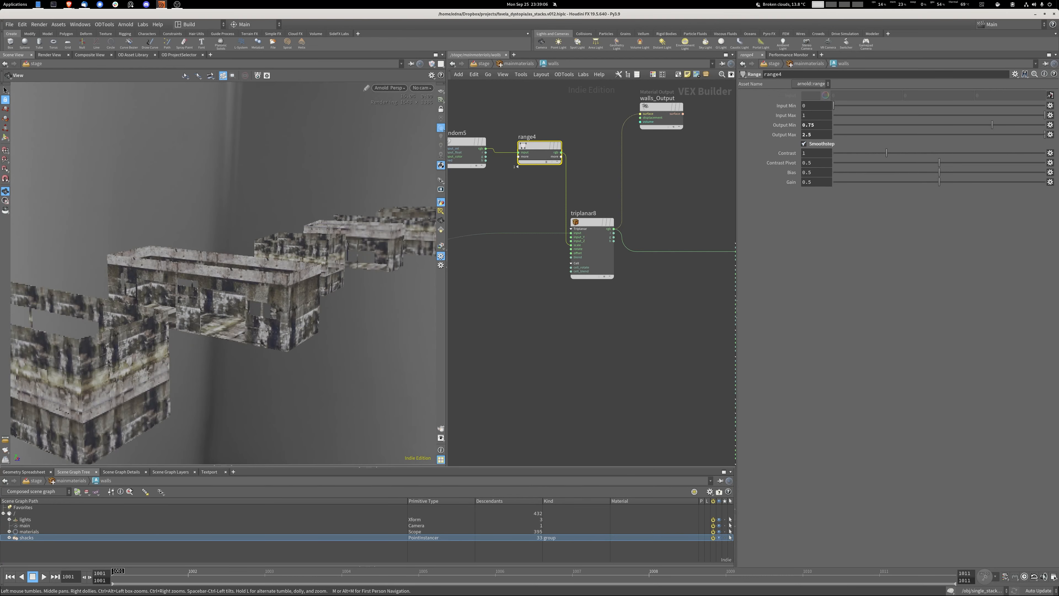
scroll(223, 273, "down", 5)
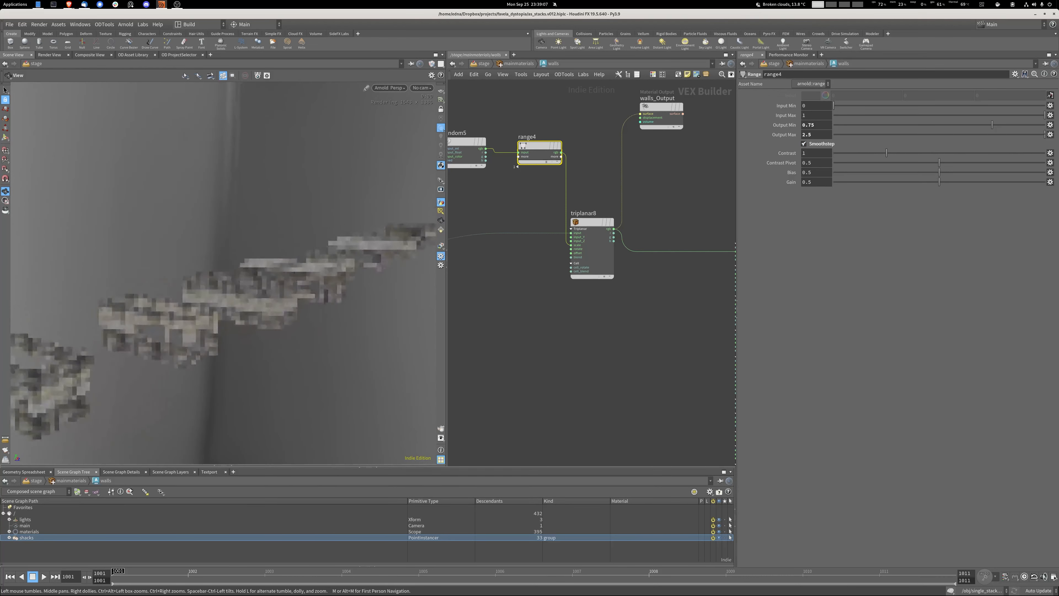
scroll(223, 273, "down", 3)
left_click_drag(223, 273, 196, 290)
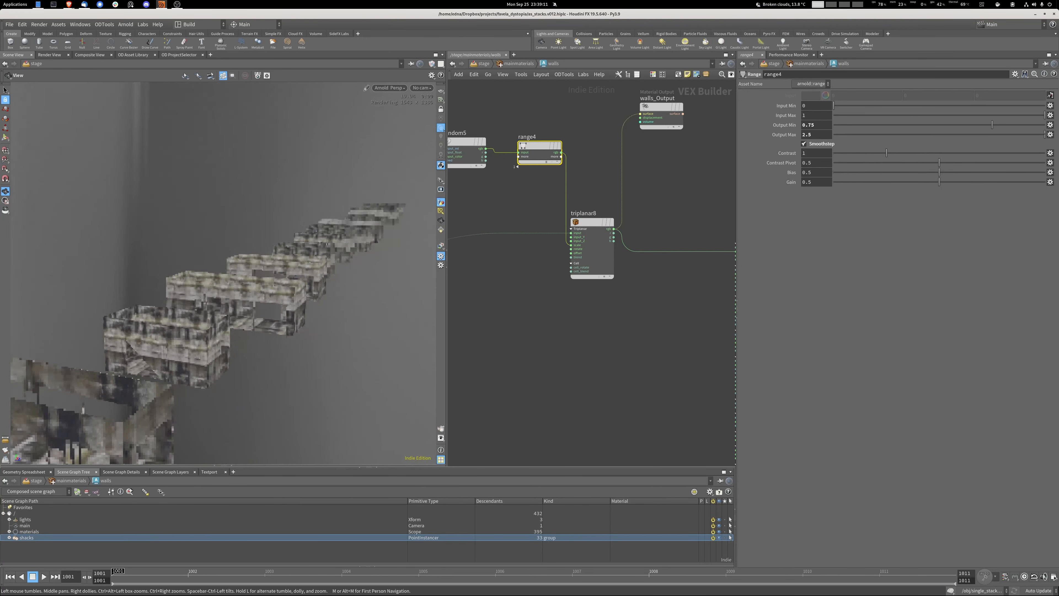
Enable Cell on triplanar8, set its cell Rotate to about -3.52 and check the pattern on the shacks.
left_click(570, 276)
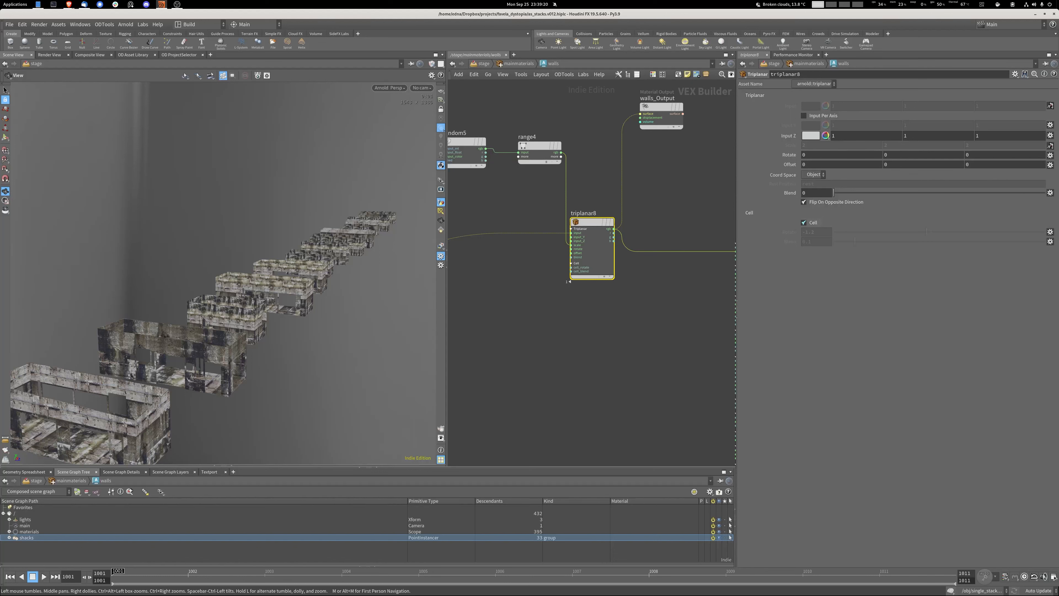
left_click(803, 222)
scroll(233, 288, "up", 4)
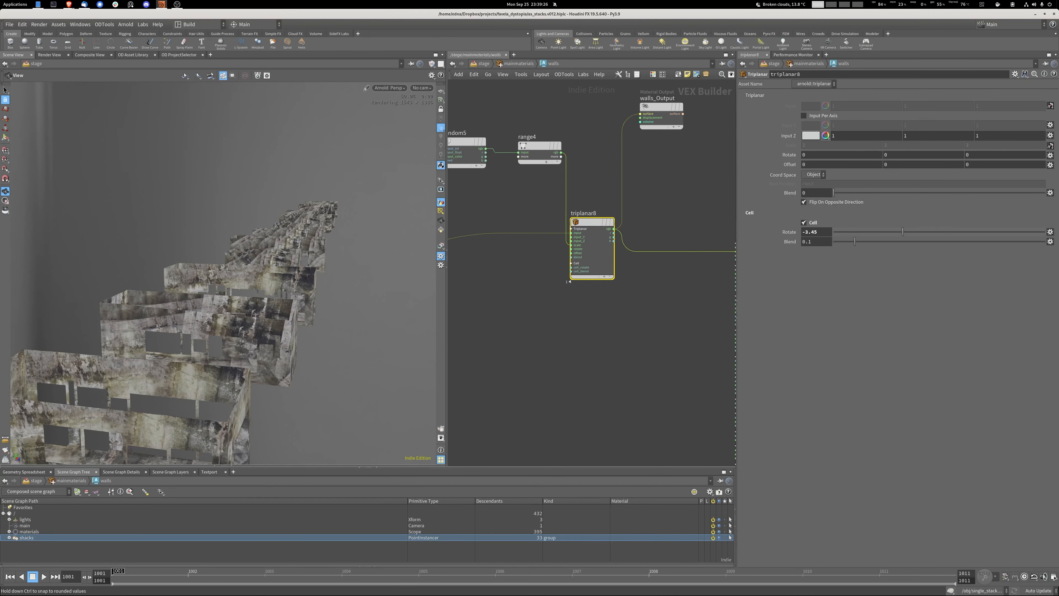
left_click_drag(902, 232, 901, 232)
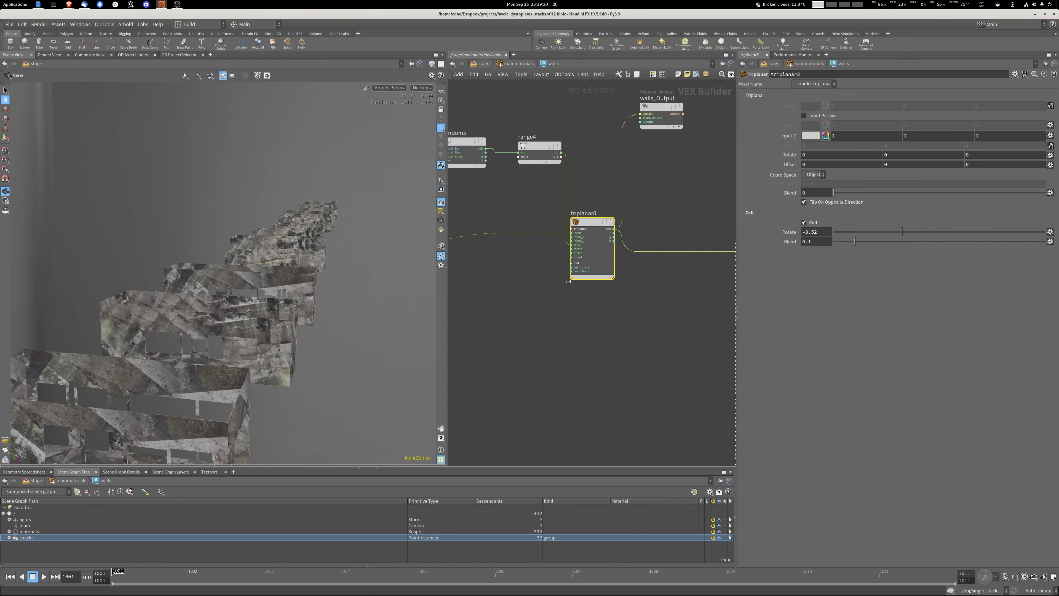
left_click_drag(234, 300, 284, 290)
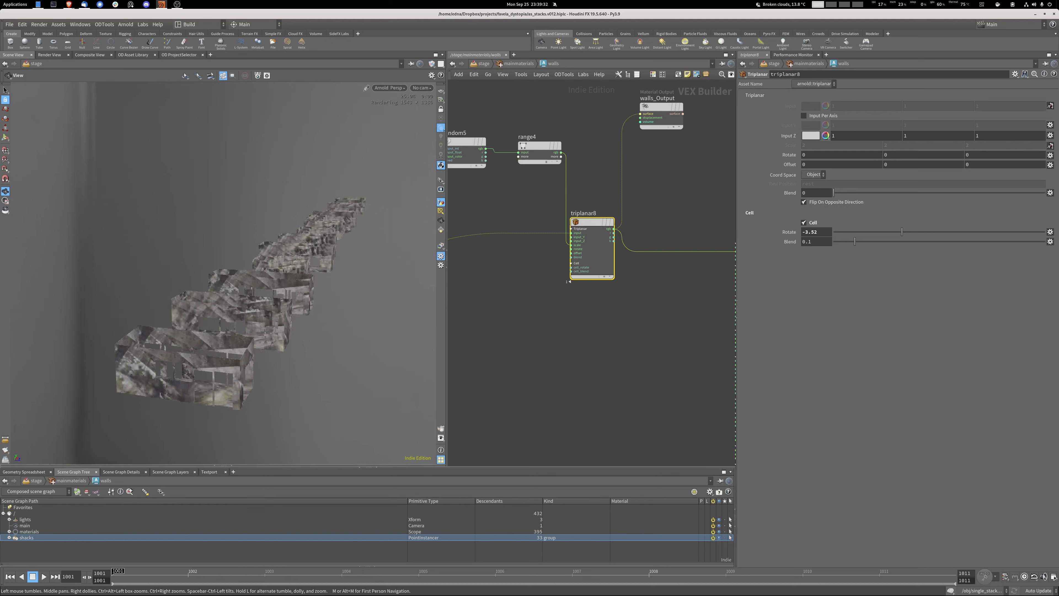
Duplicate random5 directly below the original and set the copy's seed to 31.
middle_click_drag(464, 175, 552, 176)
left_click_drag(552, 142, 552, 177, "alt")
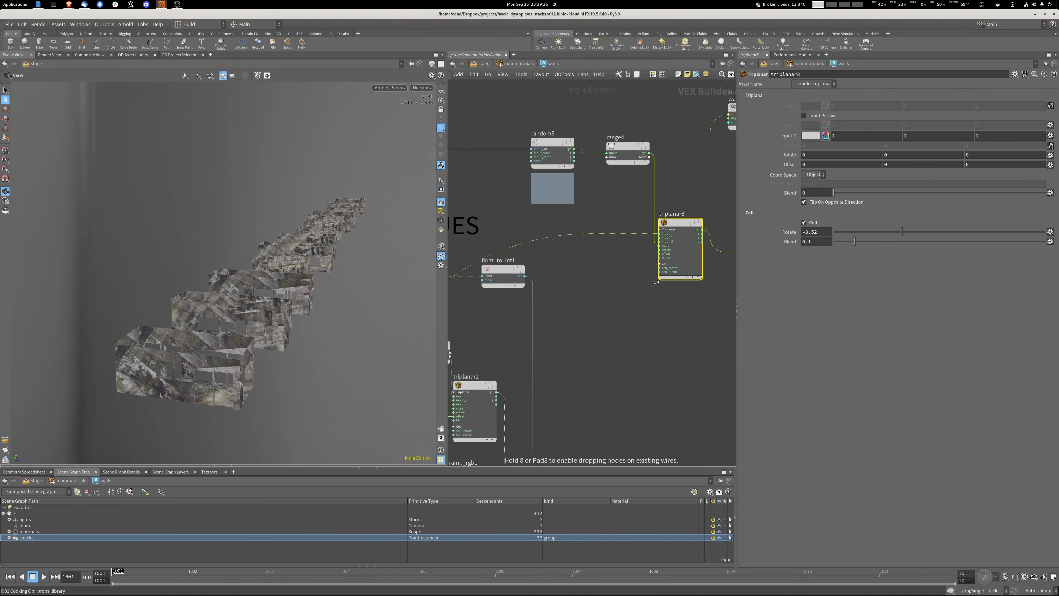
left_click(813, 114)
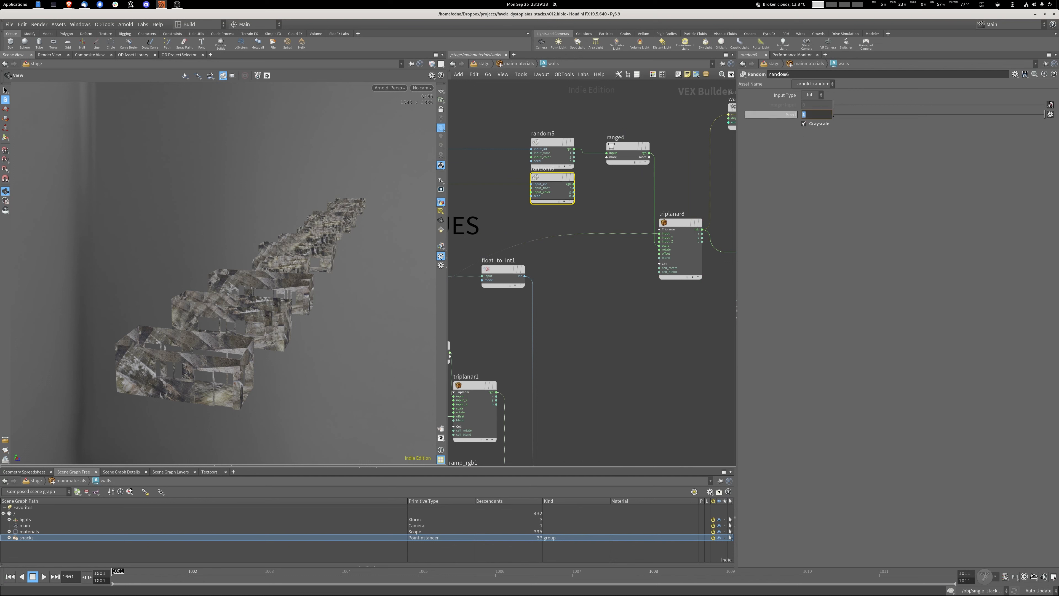
type("31")
key("Return")
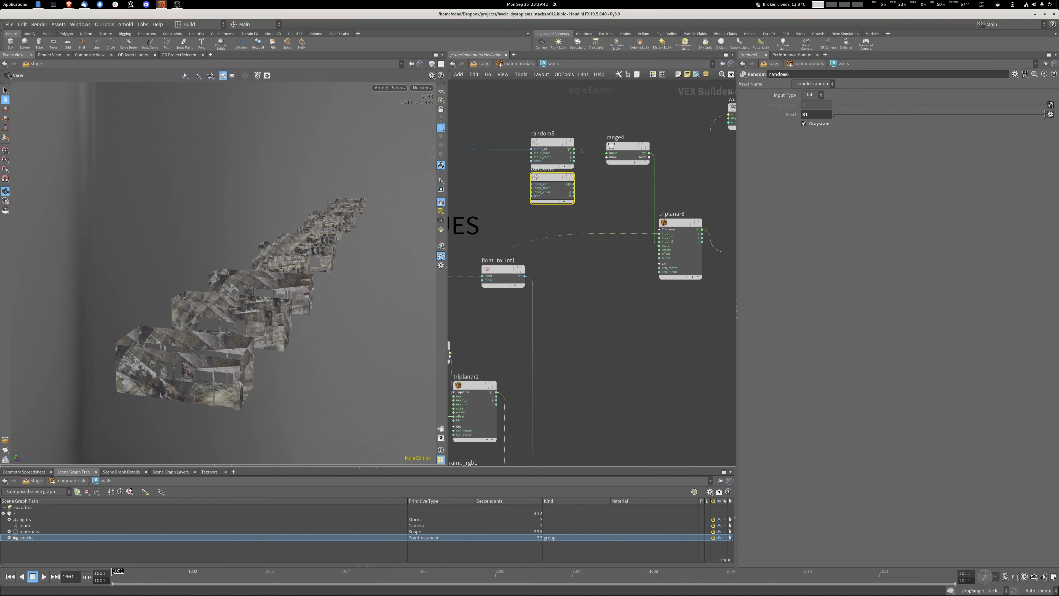
Insert a copy of range4 between random6 and the cell_rotate input of triplanar8.
middle_click_drag(617, 188, 579, 189)
left_click_drag(642, 224, 661, 222)
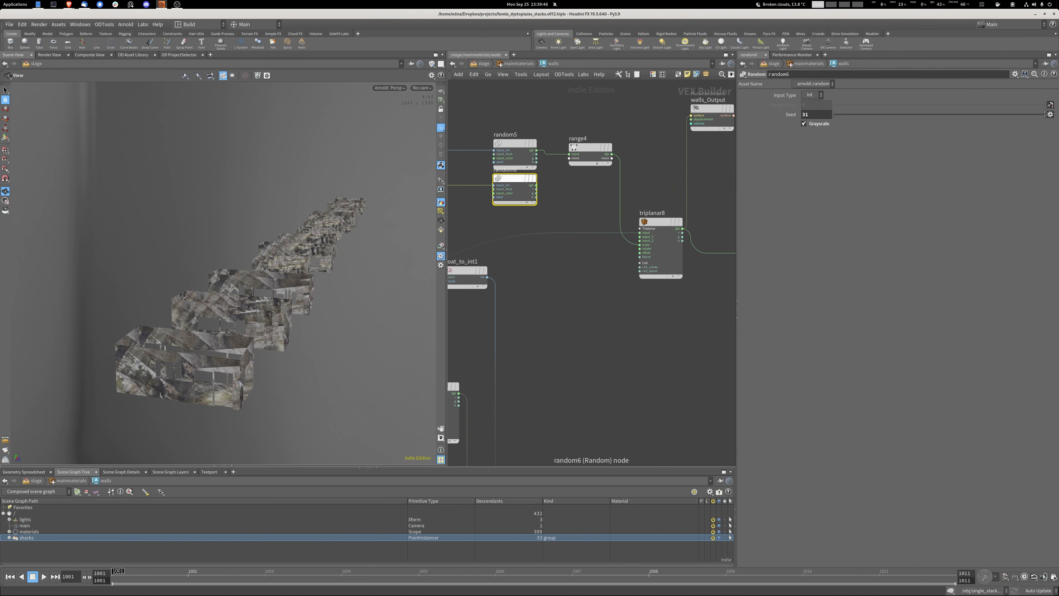
left_click_drag(515, 179, 514, 186)
left_click_drag(590, 147, 564, 200, "alt")
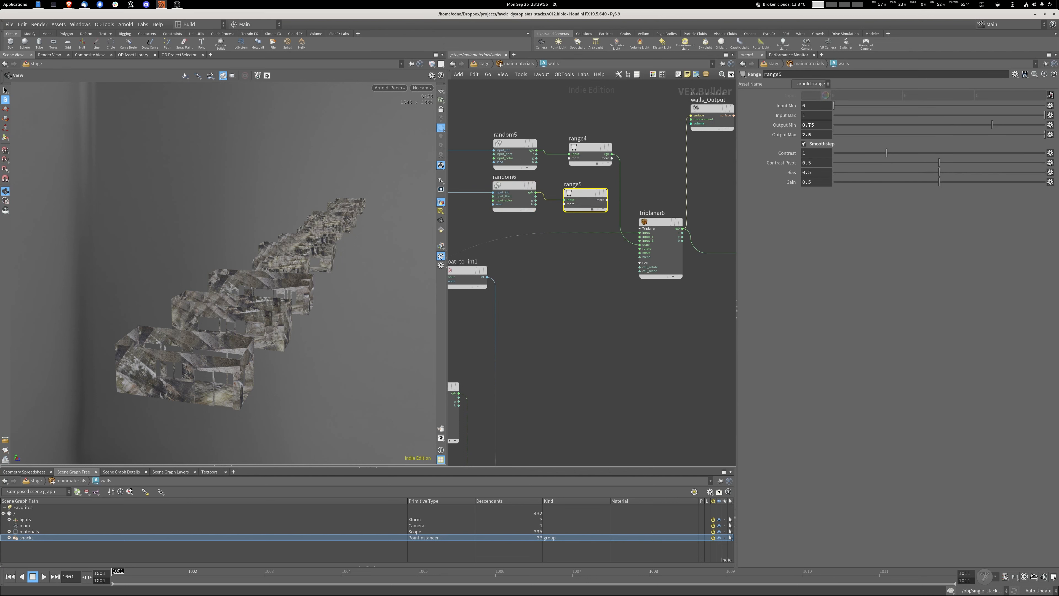
left_click(591, 209)
left_click_drag(607, 200, 582, 185)
Try an Output Min of -0.5 and Output Max of 0.5 on range5 with Smoothstep disabled, inspecting the shack textures.
double_click(809, 126)
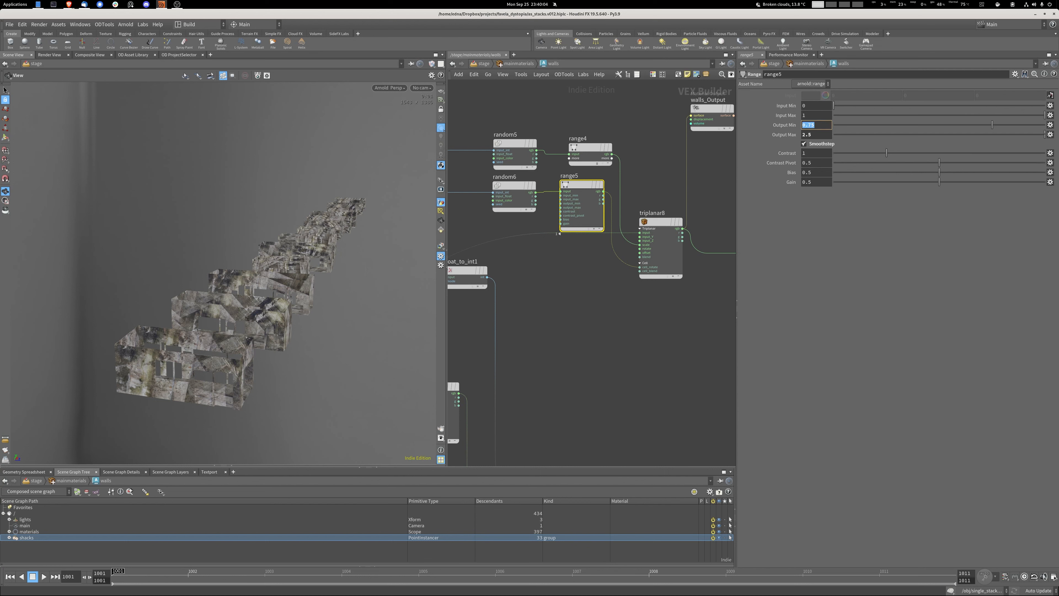
type("-0.5")
key("Return")
double_click(809, 135)
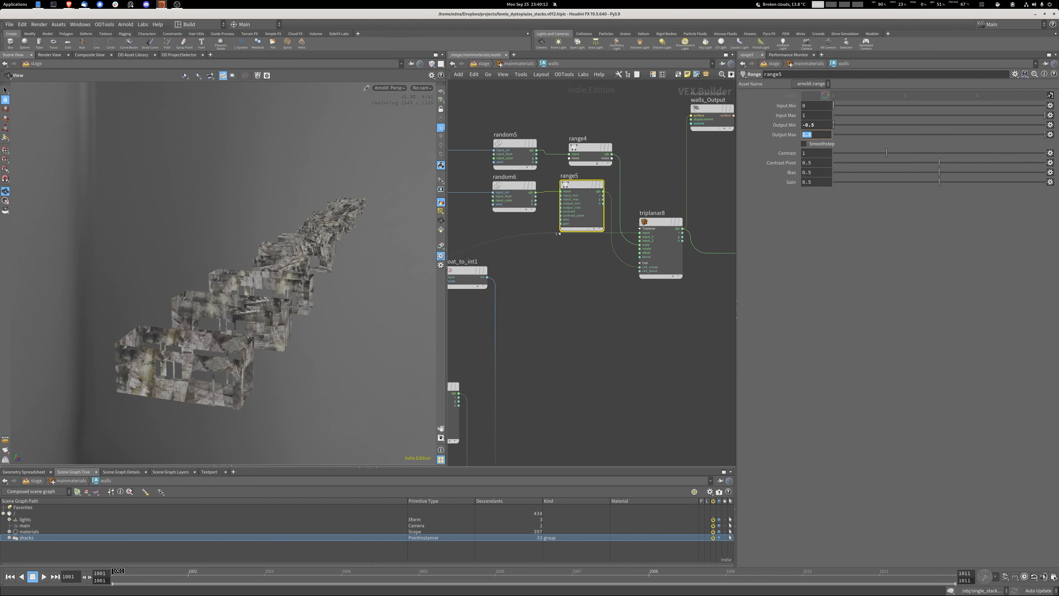
type("0.5")
key("Return")
left_click_drag(267, 292, 146, 288)
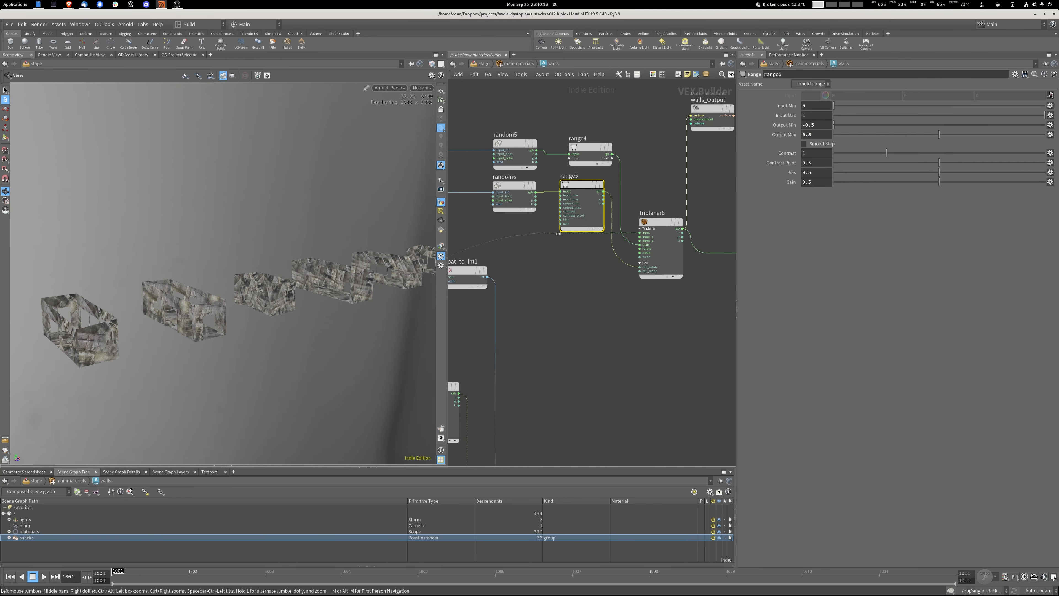
left_click_drag(233, 292, 200, 275)
scroll(223, 273, "up", 3)
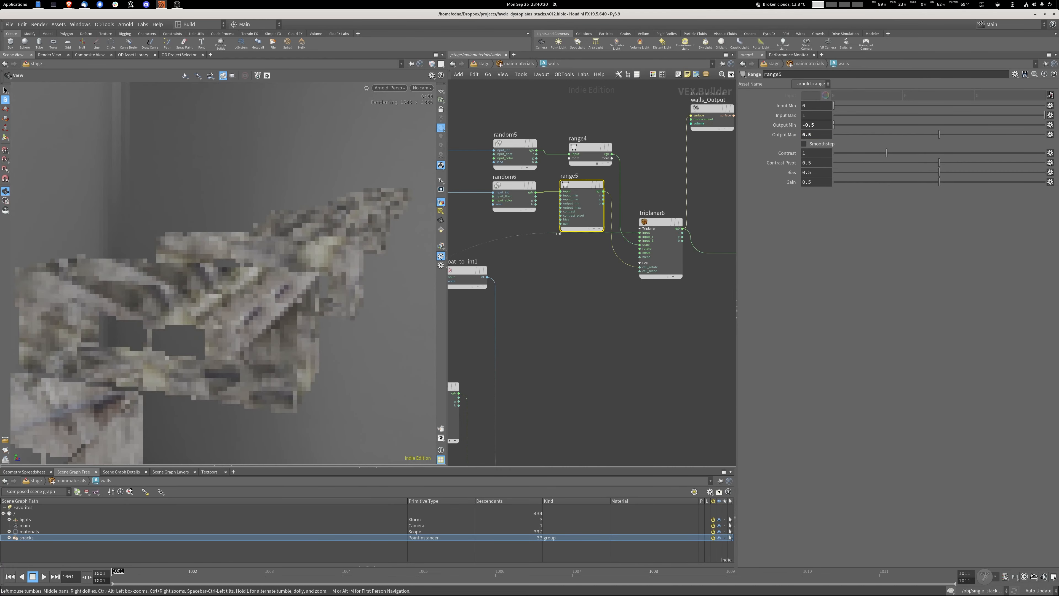
Set range5's Output Min to -0.1 and Output Max to 0.1, and enable Smoothstep.
left_click(816, 126)
key("BackSpace")
type("1")
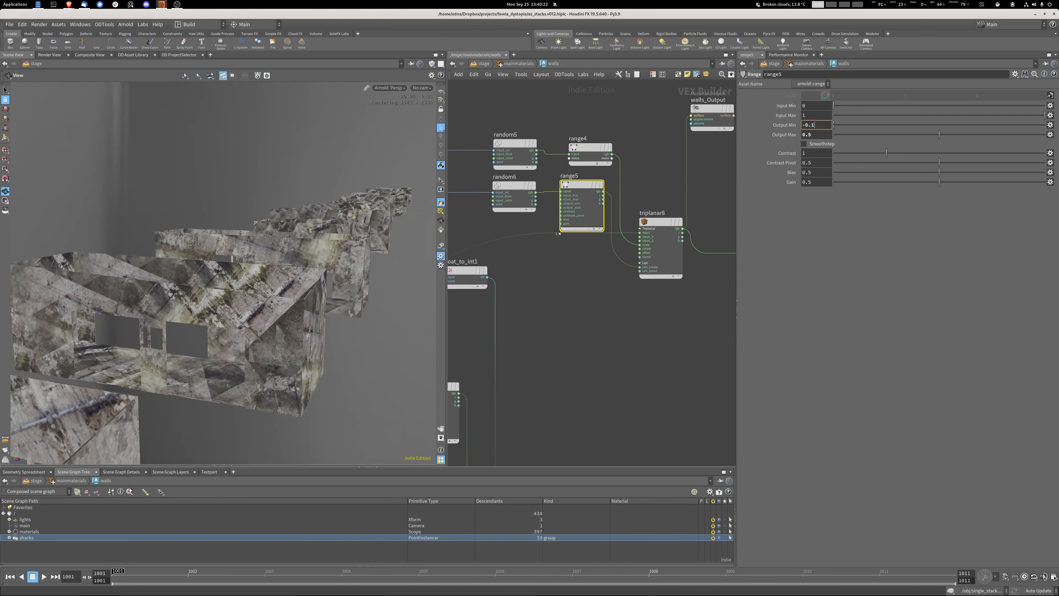
left_click(816, 135)
key("BackSpace")
type("1")
left_click(815, 125)
scroll(300, 273, "down", 5)
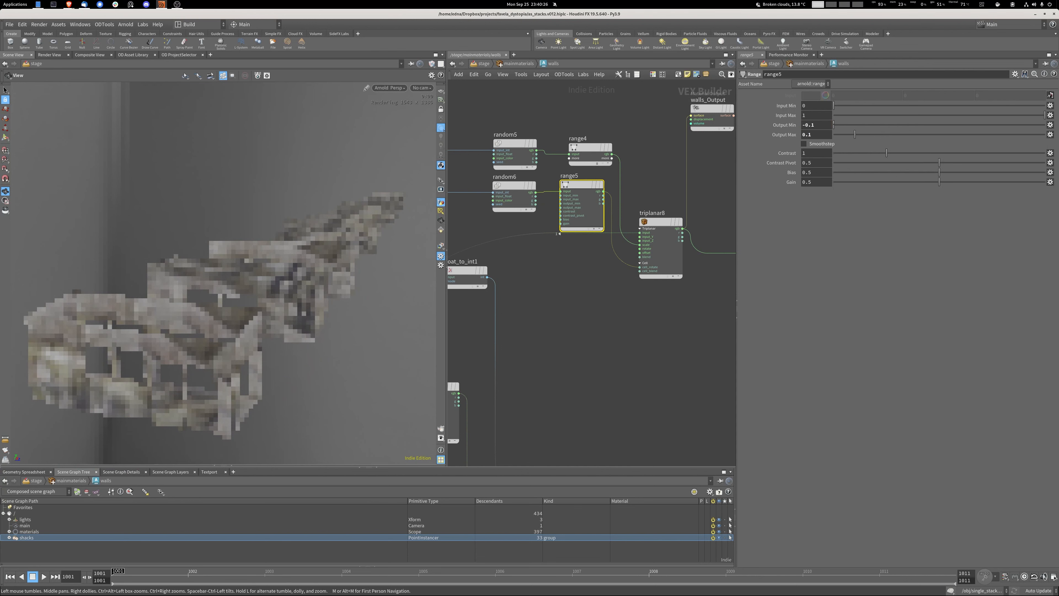
left_click(660, 222)
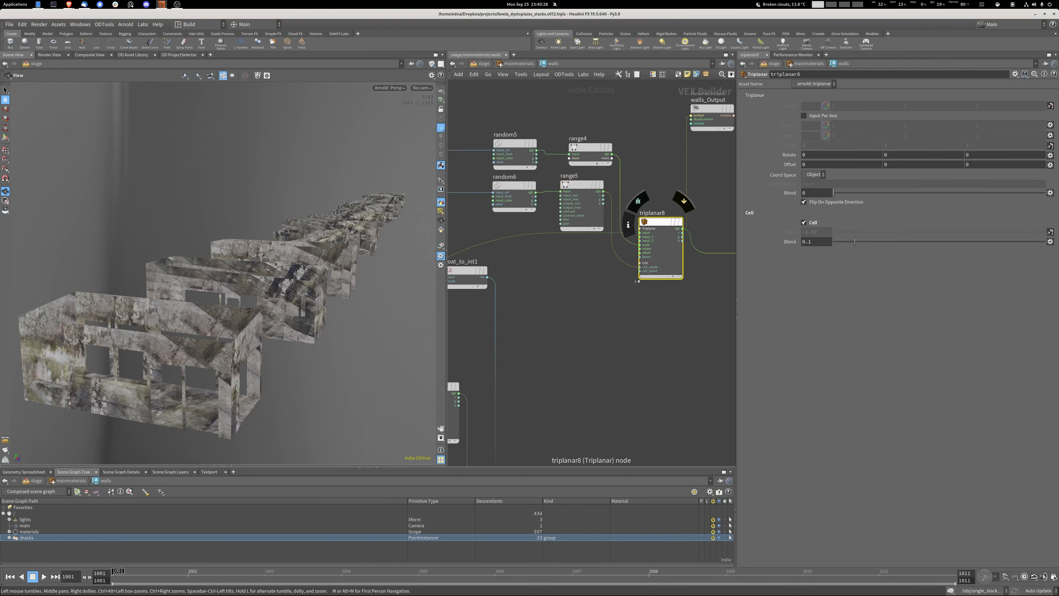
left_click(583, 185)
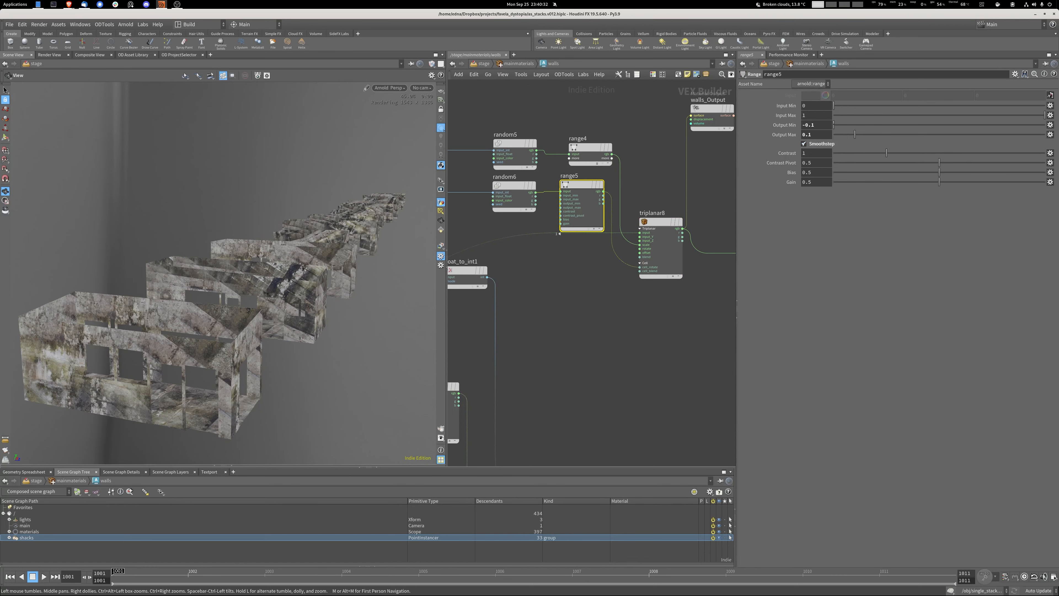
Examine how the existing wall material network feeds its random seed values and triplanar textures into the RGBA switch.
left_click(513, 186)
middle_click_drag(517, 244, 528, 221)
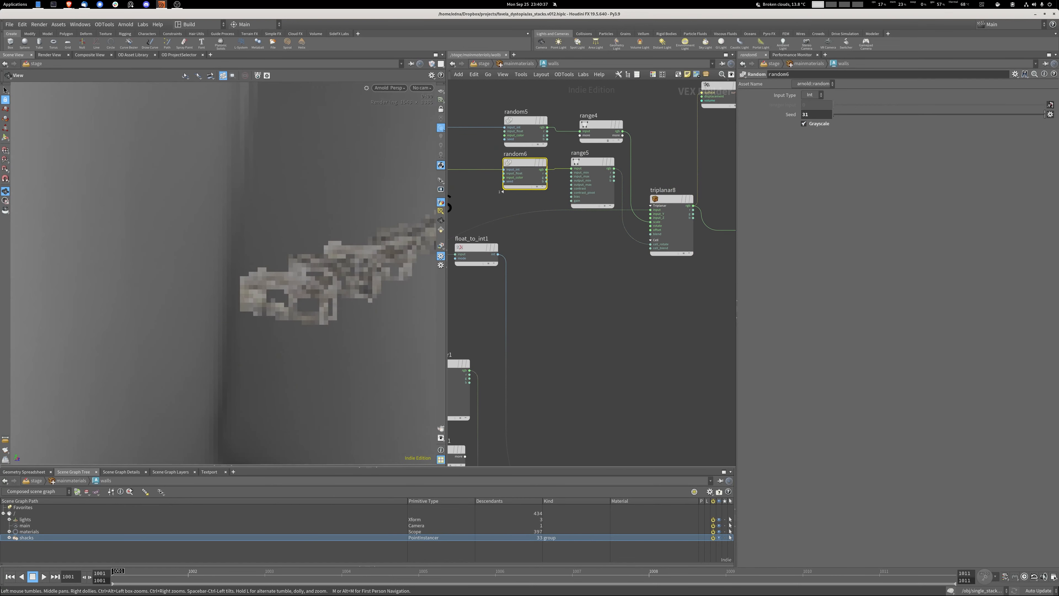
scroll(675, 234, "down", 8)
scroll(669, 286, "up", 3)
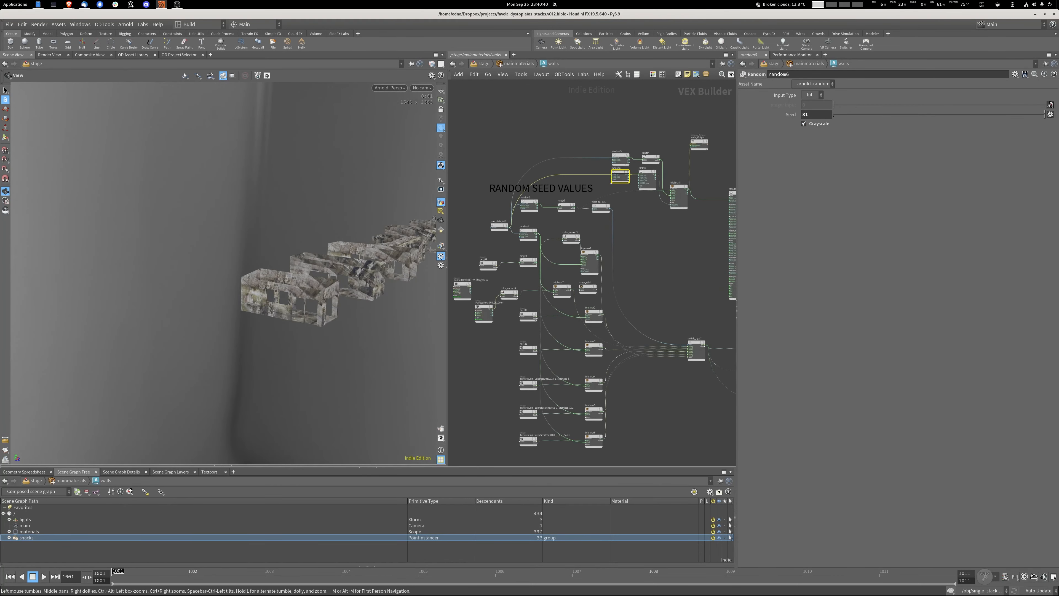
scroll(639, 279, "up", 3)
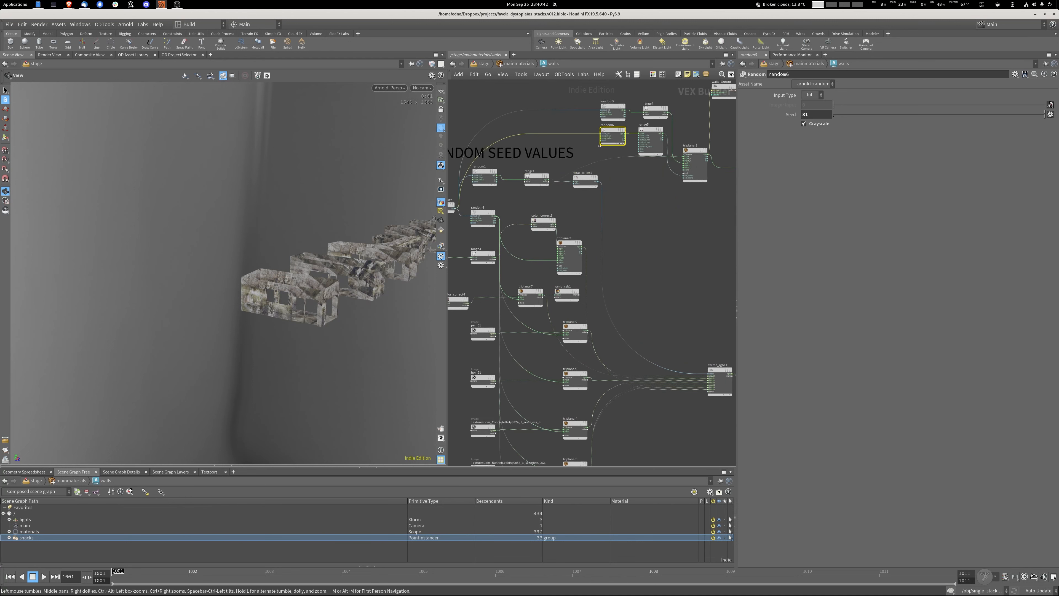
middle_click_drag(698, 332, 610, 438)
scroll(566, 286, "up", 2)
scroll(587, 231, "up", 3)
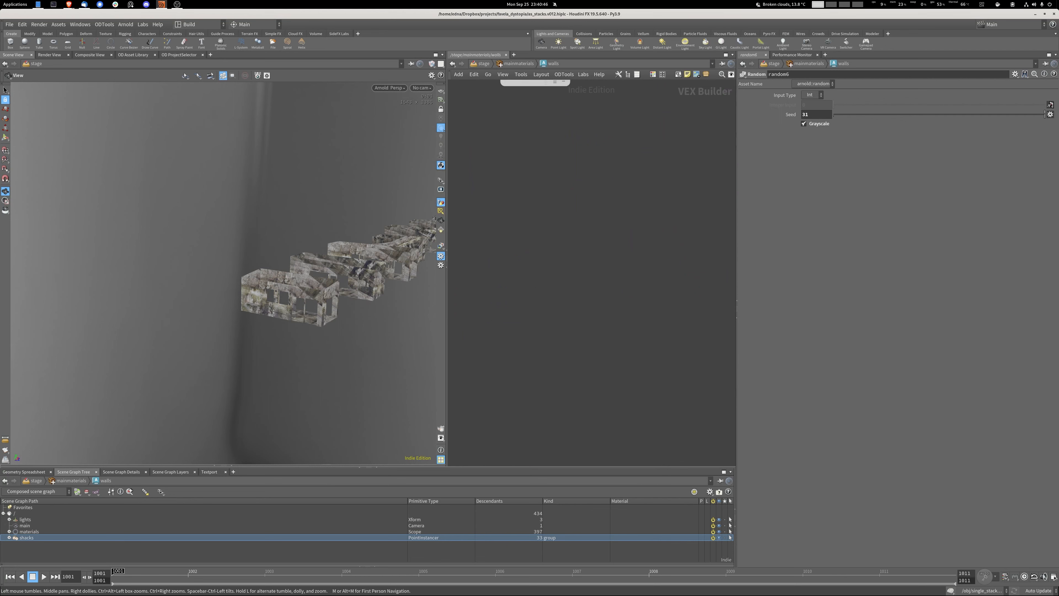
middle_click_drag(537, 171, 590, 399)
scroll(553, 334, "down", 3)
left_click_drag(596, 271, 581, 268)
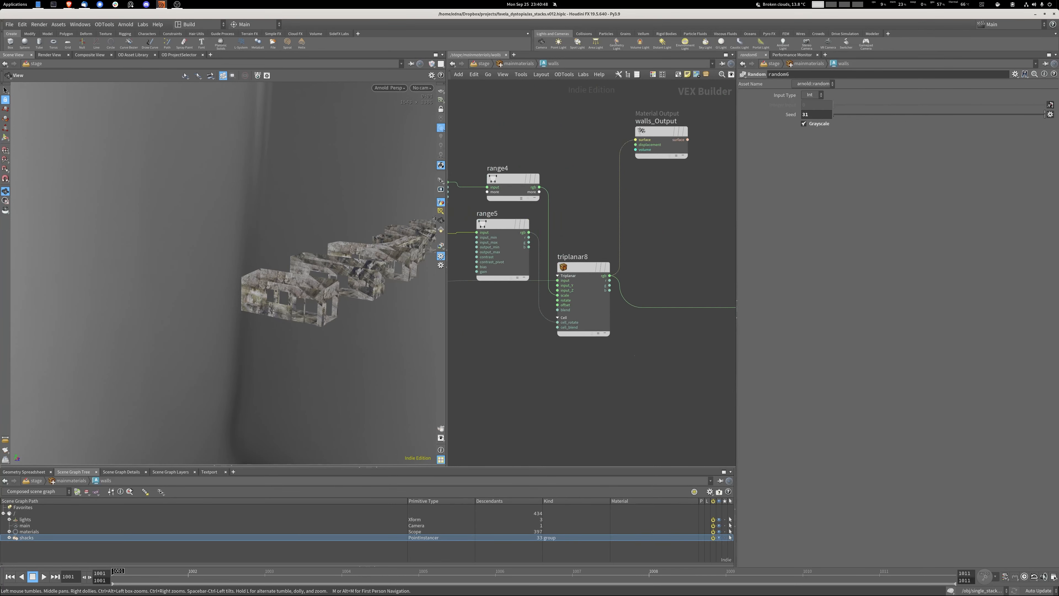
key("Tab")
type("sw")
key("Down")
key("Down")
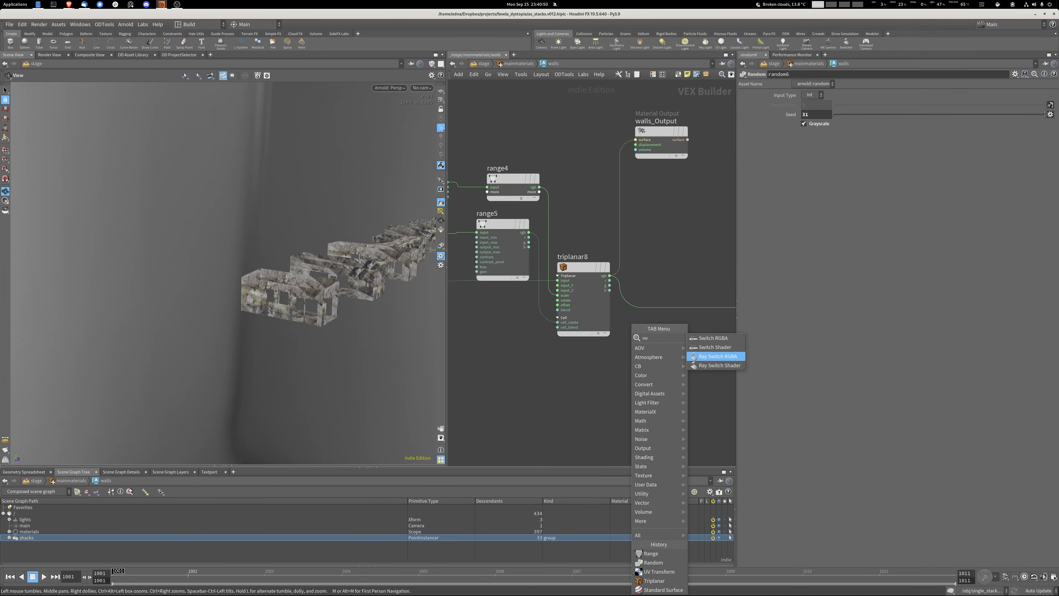
key("Return")
key("Escape")
Add a Switch RGBA node after triplanar8 and connect triplanar8's RGB output to its input0.
key("Tab")
type("sw")
key("Up")
key("Up")
key("Return")
left_click(670, 350)
middle_click_drag(670, 351, 623, 334)
left_click_drag(563, 259, 612, 328)
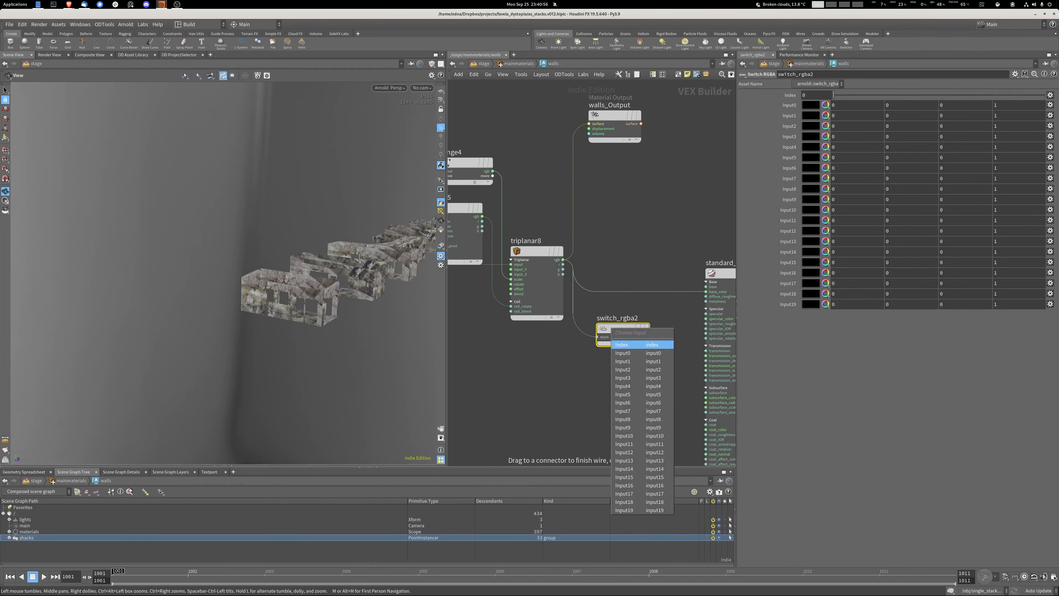
left_click(623, 354)
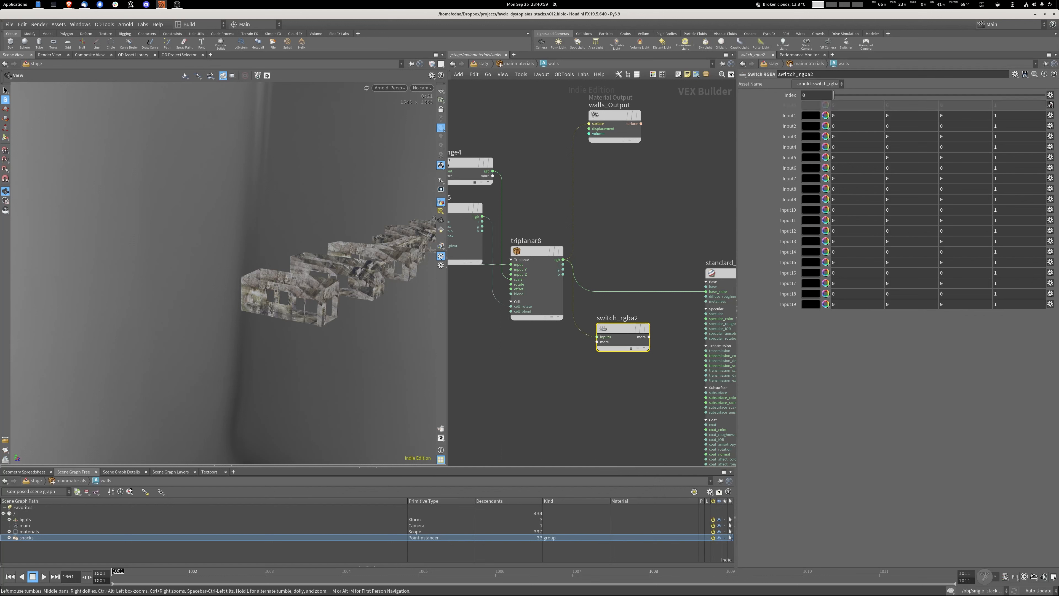
Expand all inputs of switch_rgba2 and connect its rgba output to the surface input of walls_Output, moving that node closer.
left_click(631, 348)
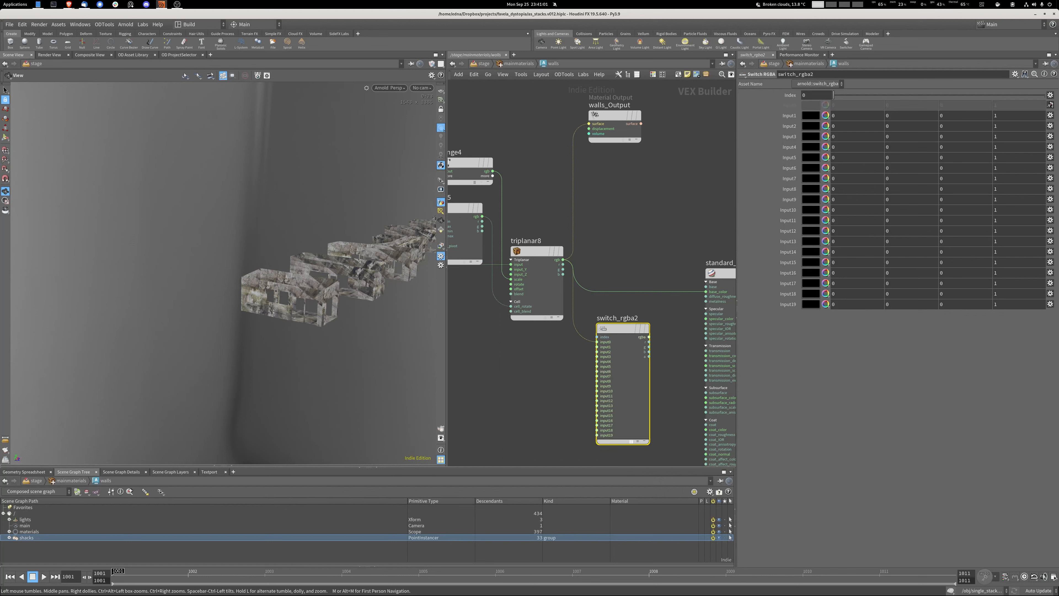
left_click_drag(649, 337, 589, 124)
middle_click_drag(367, 200, 343, 198)
left_click_drag(614, 115, 662, 168)
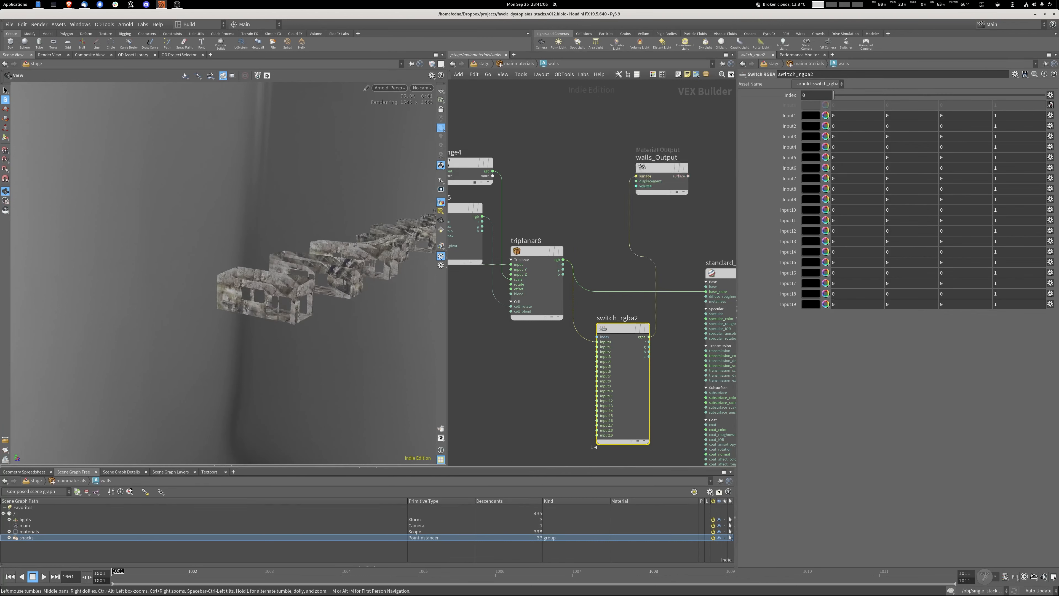
Connect triplanar2's rgb output to input1 of switch_rgba2 as the second texture.
scroll(596, 246, "down", 4)
middle_click_drag(554, 273, 696, 237)
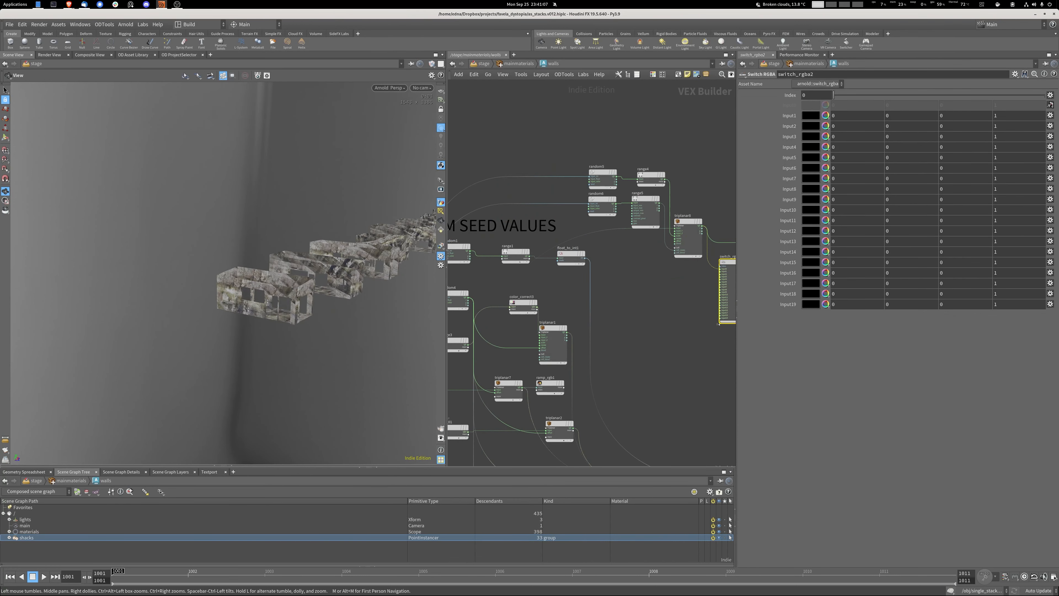
middle_click_drag(601, 355, 644, 265)
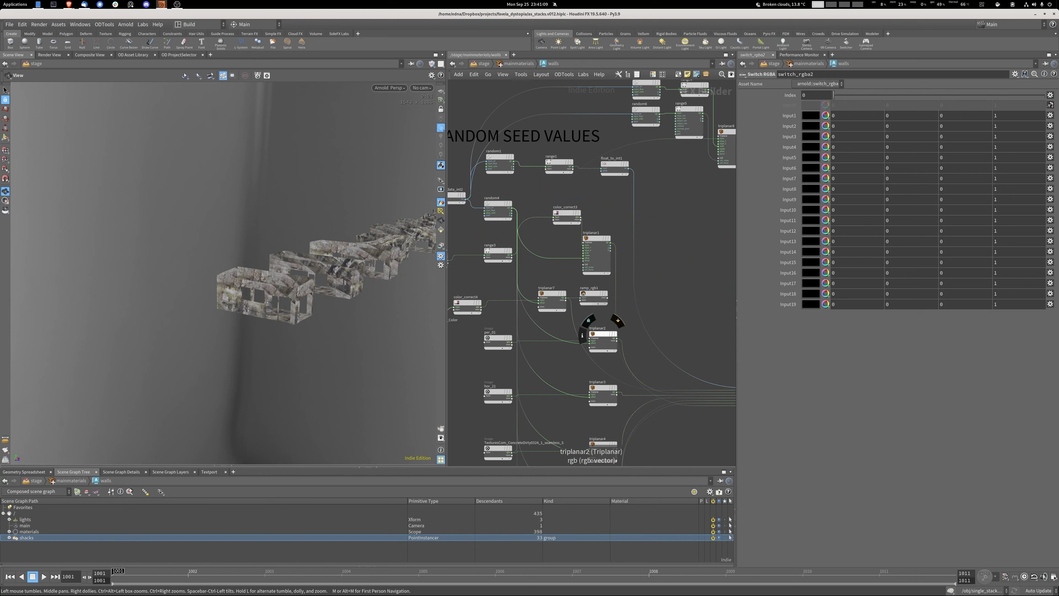
left_click(617, 339)
middle_click_drag(727, 226, 522, 296)
scroll(522, 295, "up", 6)
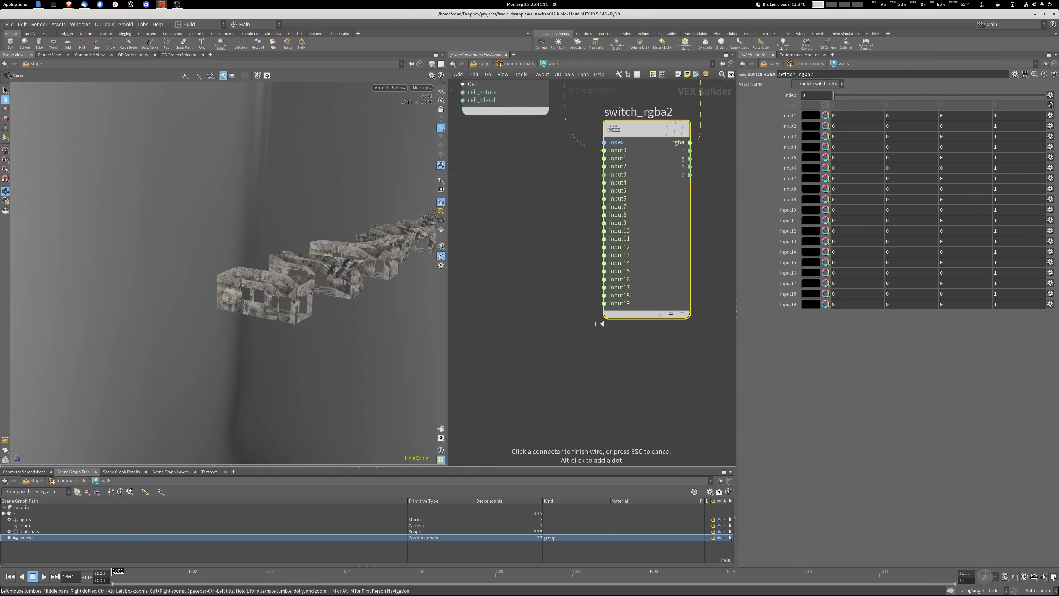
left_click(603, 158)
middle_click_drag(604, 158, 537, 246)
Set switch_rgba2's Index to 1 to preview the second texture on the shacks.
left_click_drag(258, 267, 313, 311)
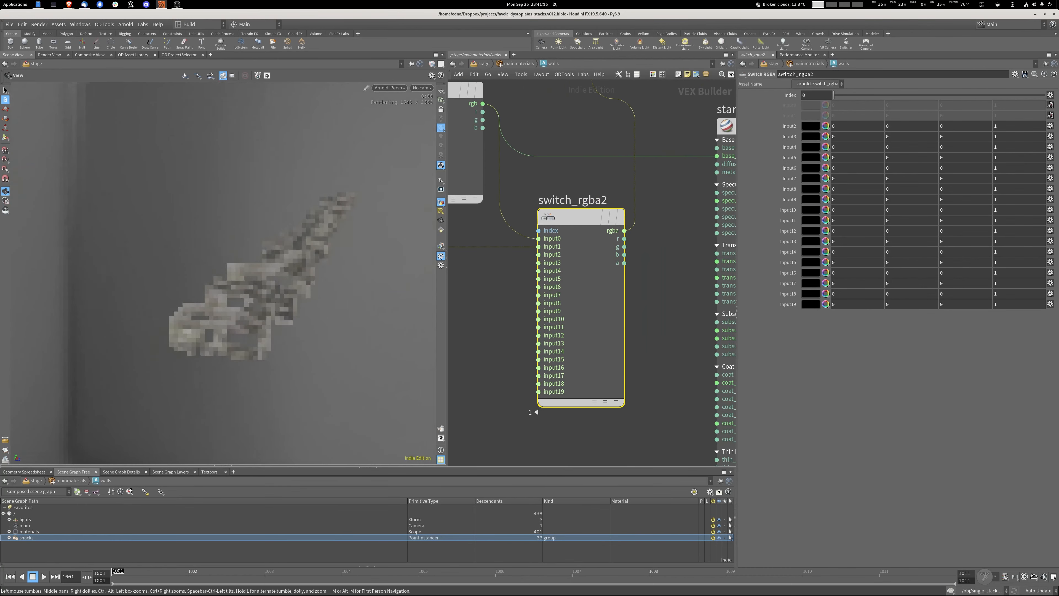
scroll(258, 288, "up", 5)
double_click(809, 95)
type("1")
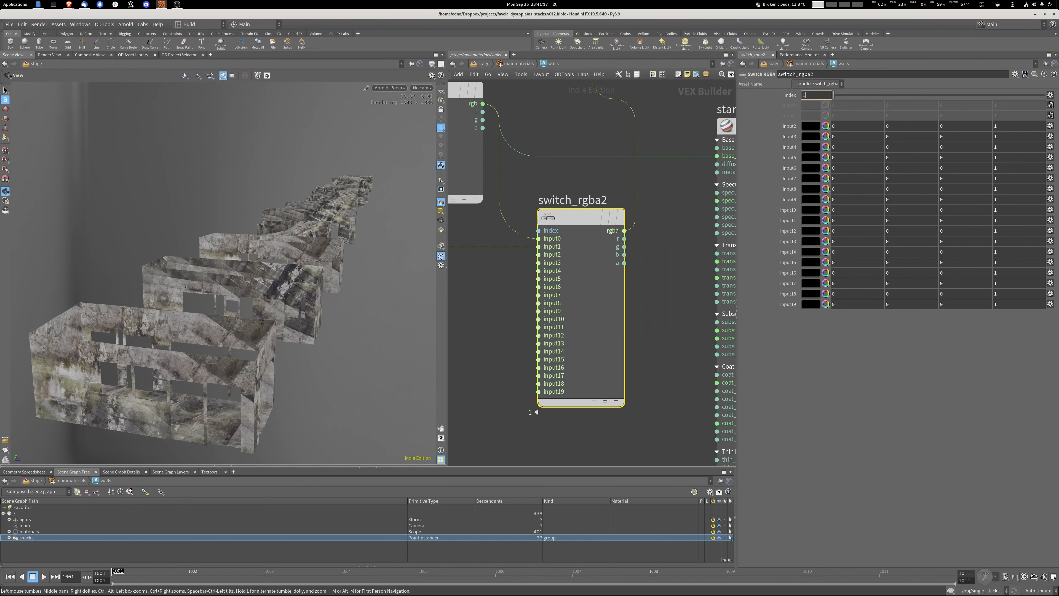
key("Return")
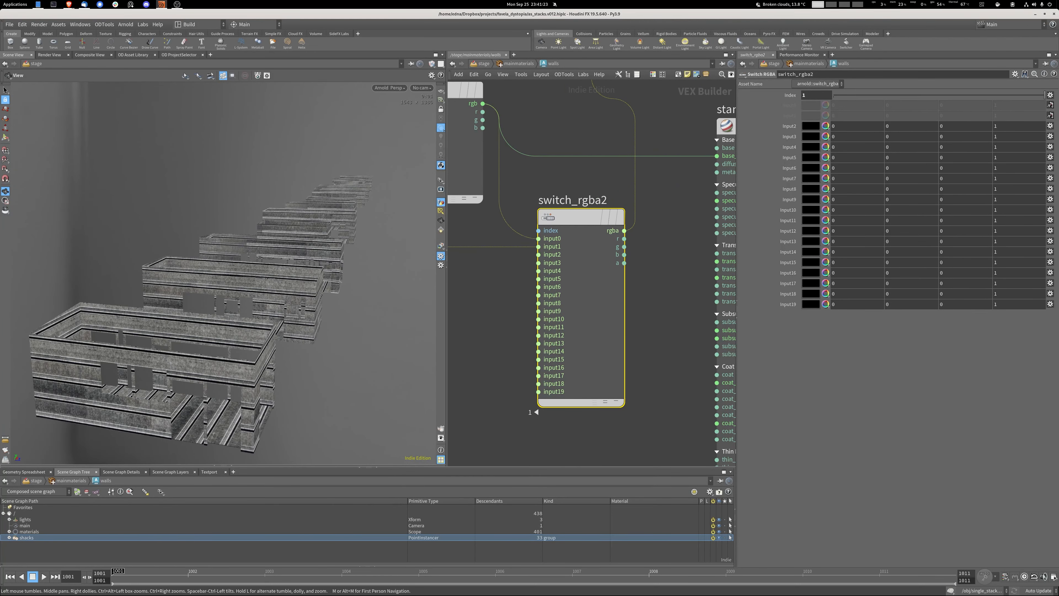
Duplicate a Random node with Seed 31 and place the copy below triplanar8, beside switch_rgba2.
middle_click_drag(500, 307, 711, 317)
scroll(592, 298, "down", 5)
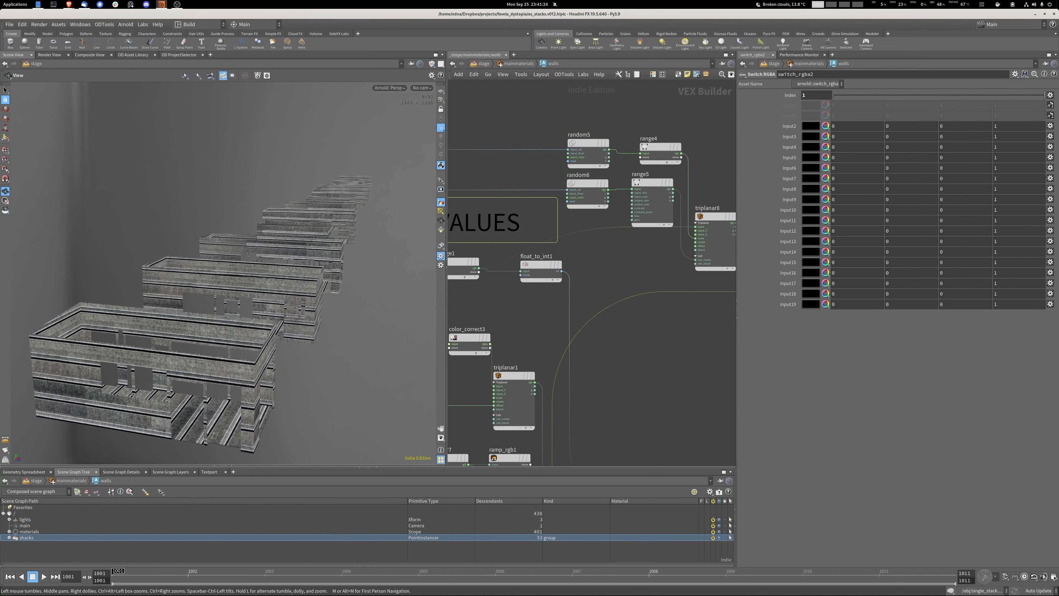
middle_click_drag(504, 223, 666, 224)
middle_click_drag(463, 309, 553, 291)
middle_click_drag(696, 288, 459, 303)
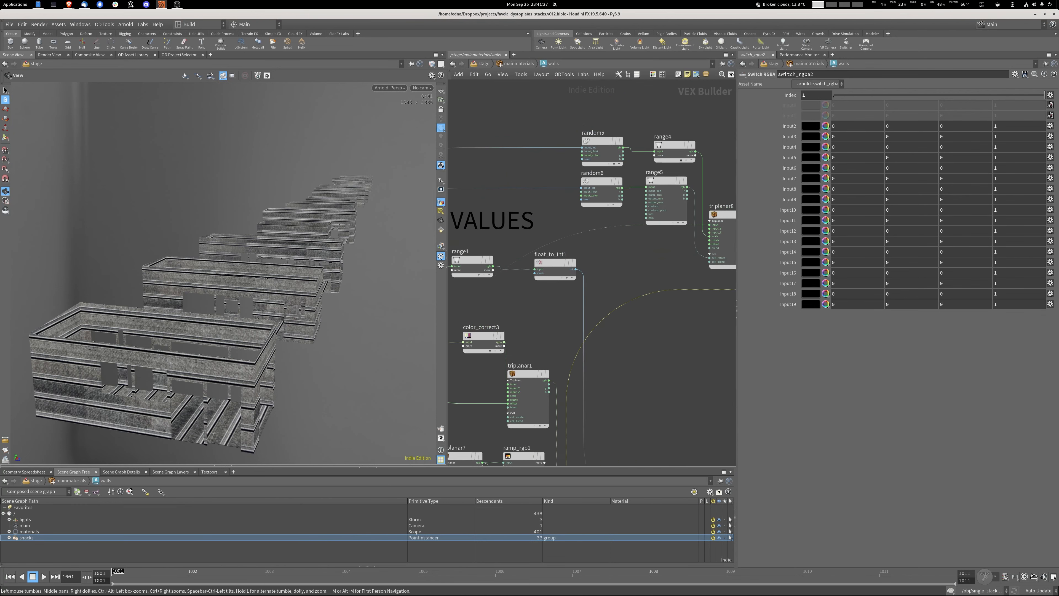
middle_click_drag(584, 250, 506, 272)
middle_click_drag(634, 300, 615, 233)
key("ctrl+c")
key("ctrl+v")
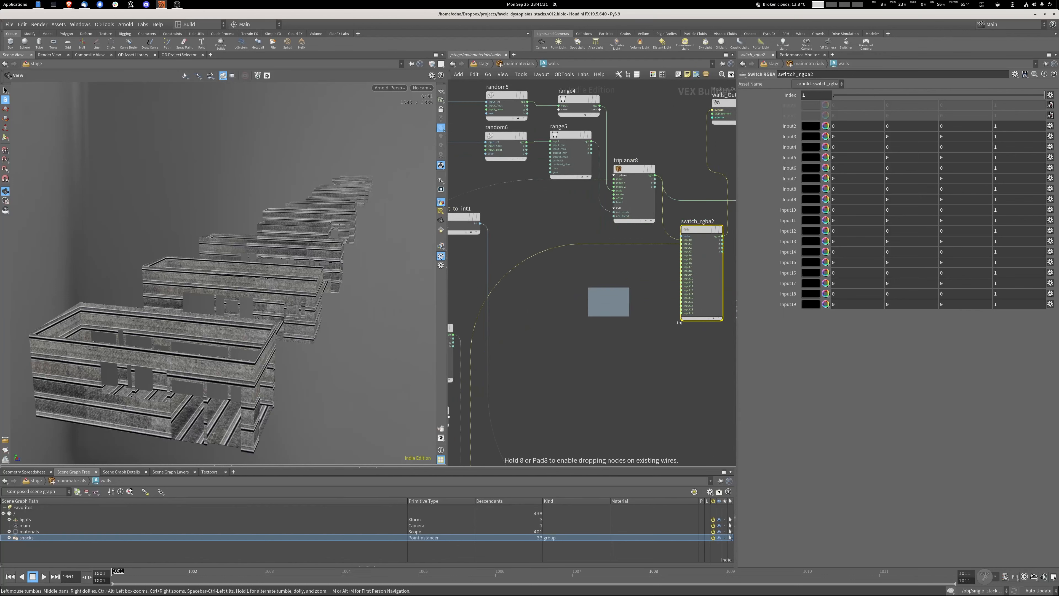
left_click(609, 301)
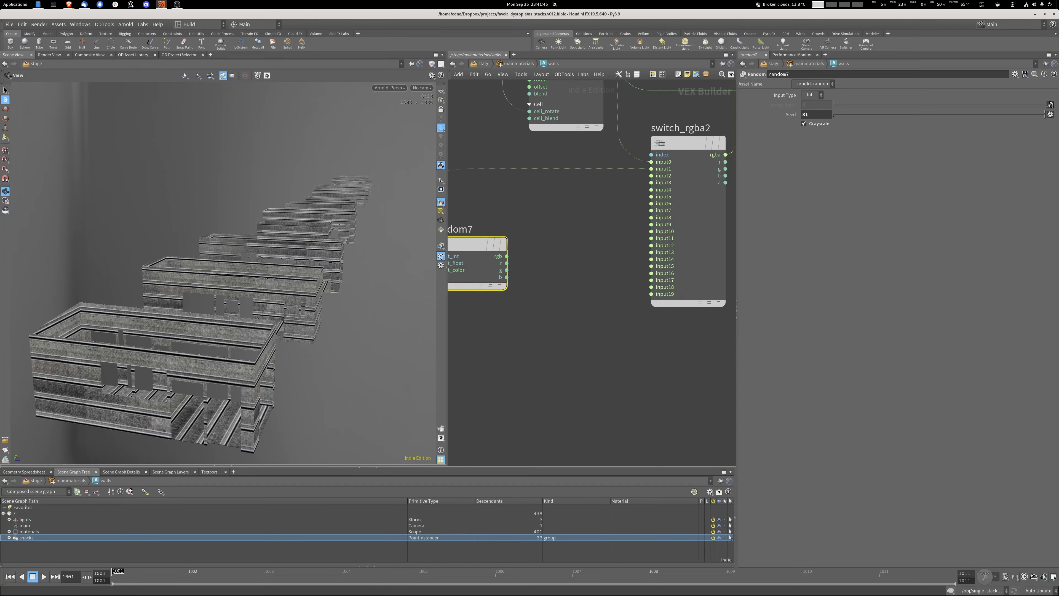
Examine how the existing switch_rgba1 node is wired at its index and texture inputs.
scroll(594, 230, "down", 4)
middle_click_drag(583, 396, 664, 246)
middle_click_drag(701, 352, 626, 309)
scroll(626, 309, "up", 4)
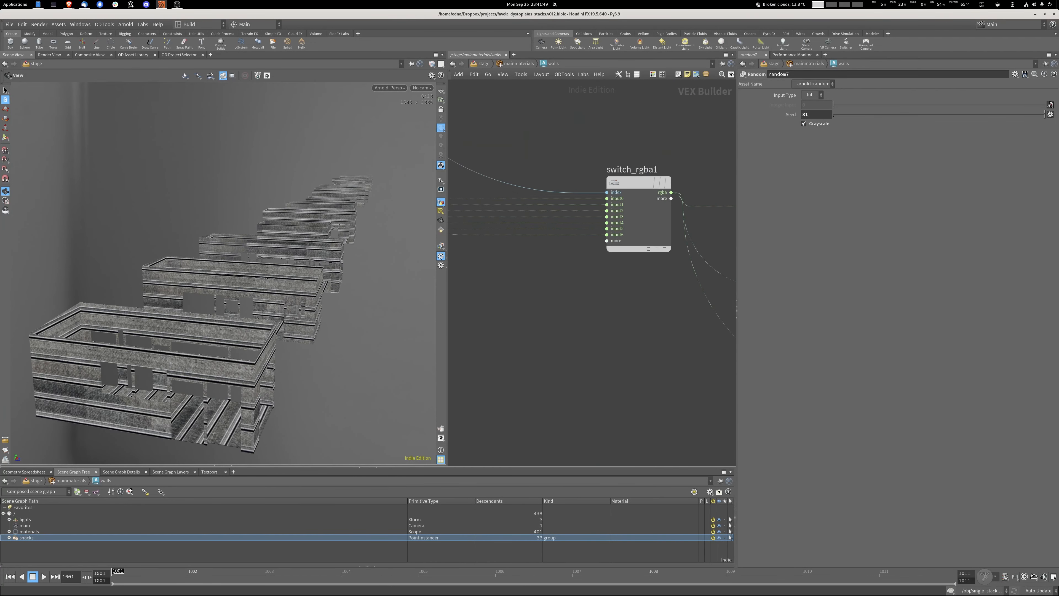
scroll(633, 287, "up", 2)
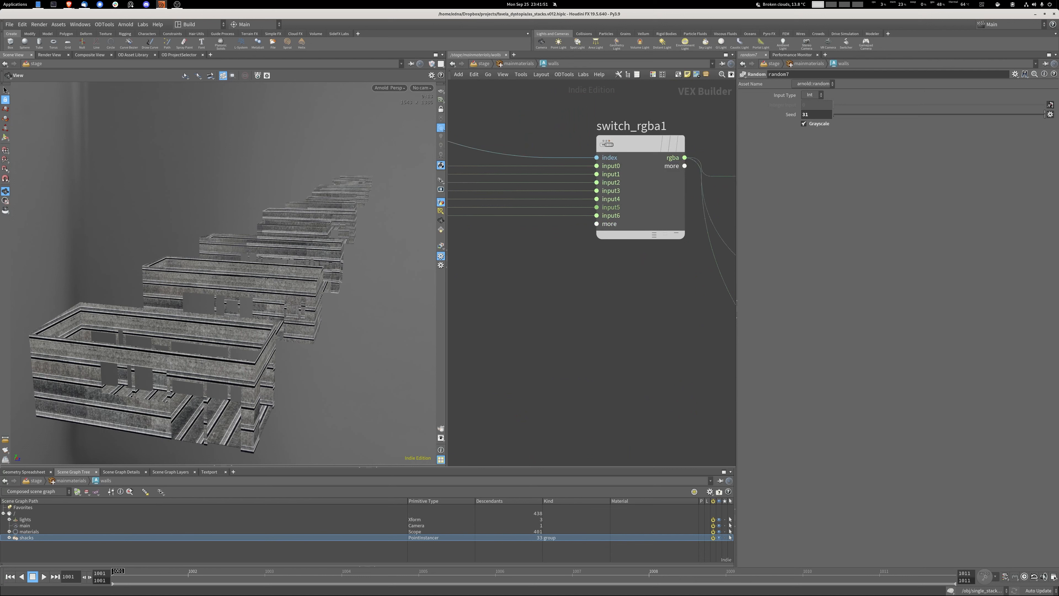
middle_click_drag(600, 255, 610, 324)
mouse_move(651, 171)
middle_mouse_down()
mouse_move(653, 450)
mouse_move(670, 304)
middle_mouse_up()
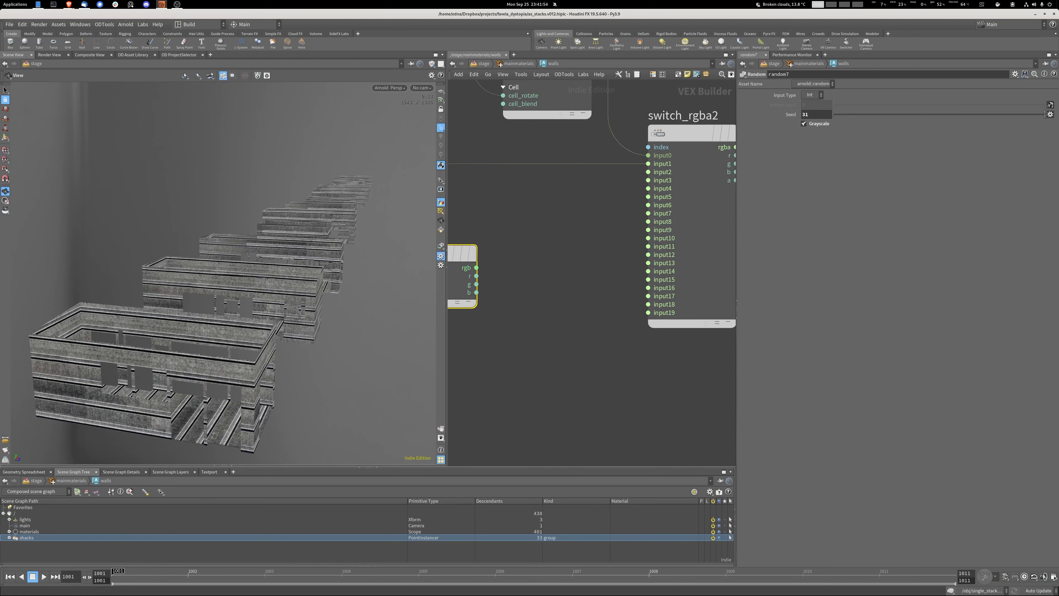
Add a Range node after random7, connect random7's rgb output to its input, and expand all of its connectors.
middle_click_drag(521, 278, 590, 291)
key("Tab")
type("ran")
key("Down")
key("Return")
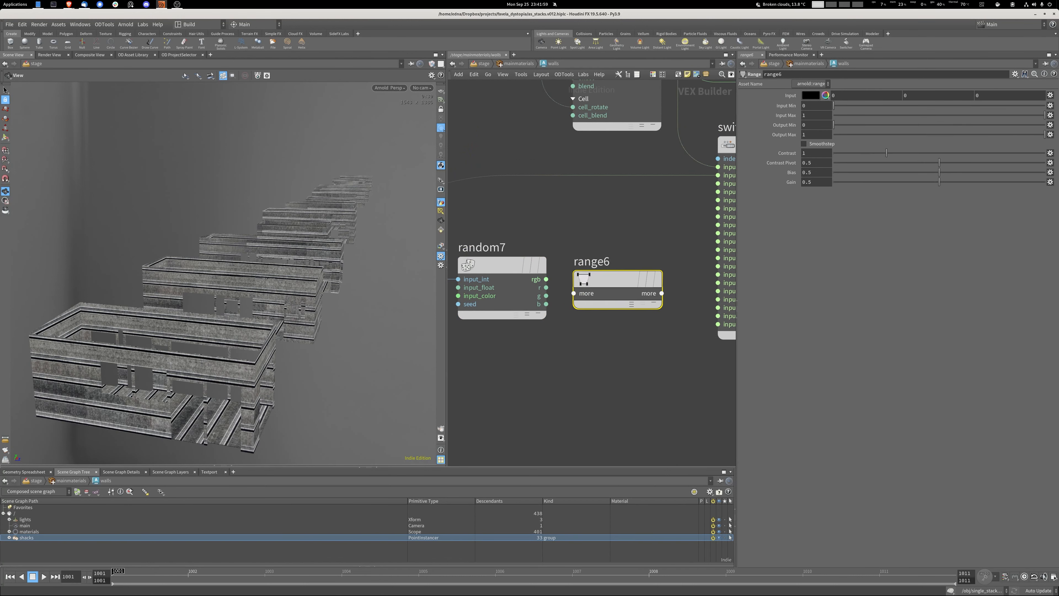
left_click(578, 290)
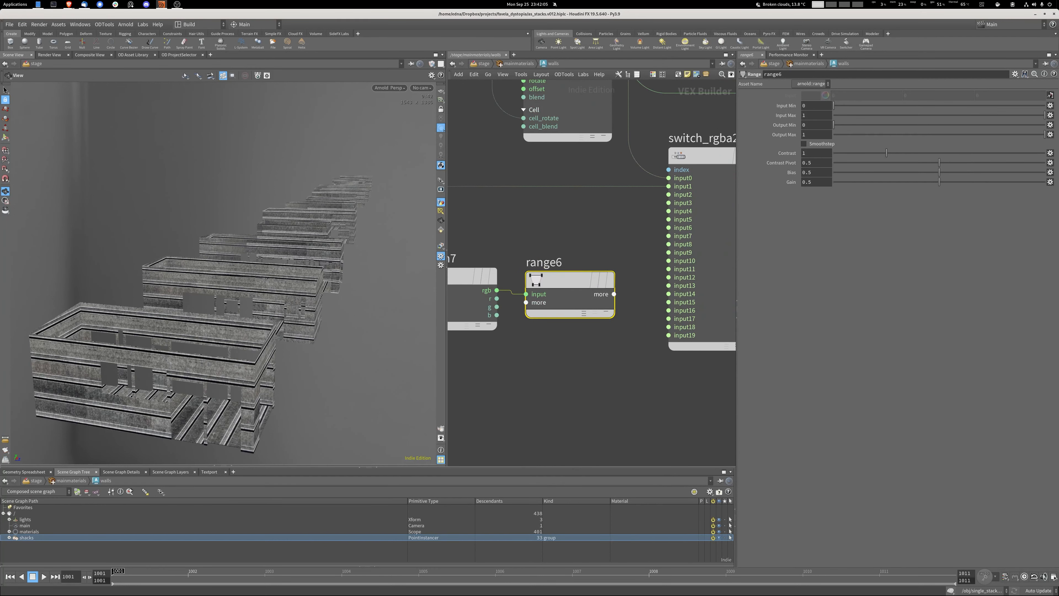
left_click(584, 313)
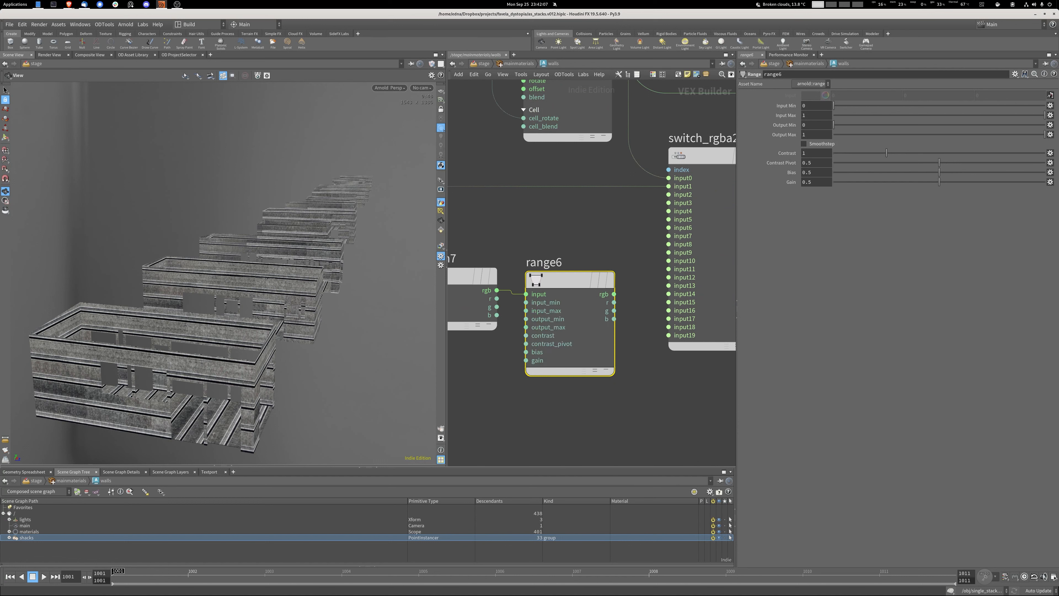
Tidy range6's placement and add a Float To Int node between it and switch_rgba2.
middle_click_drag(630, 317, 606, 322)
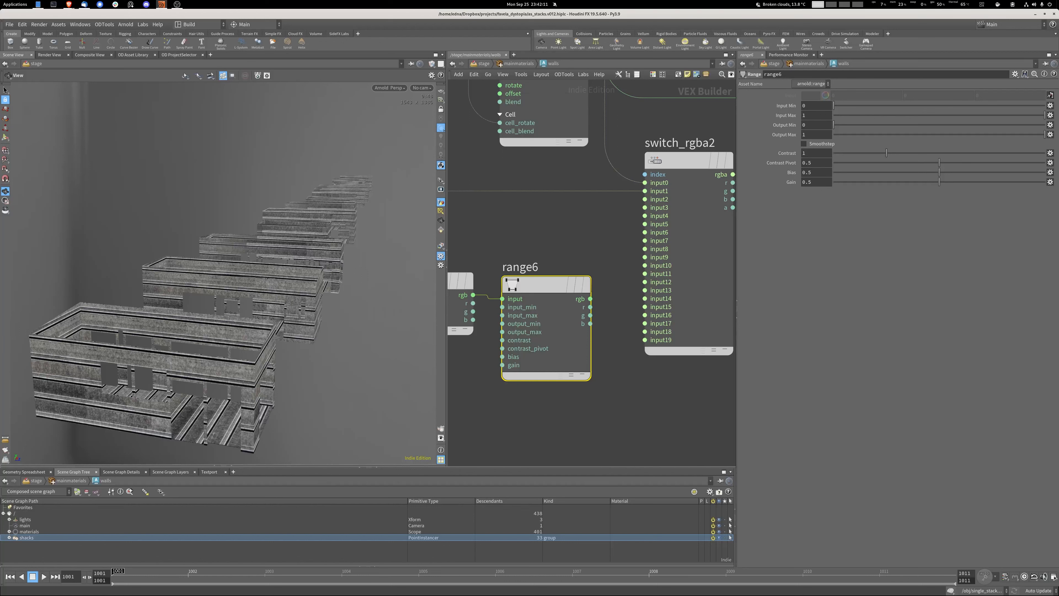
scroll(625, 365, "down", 3)
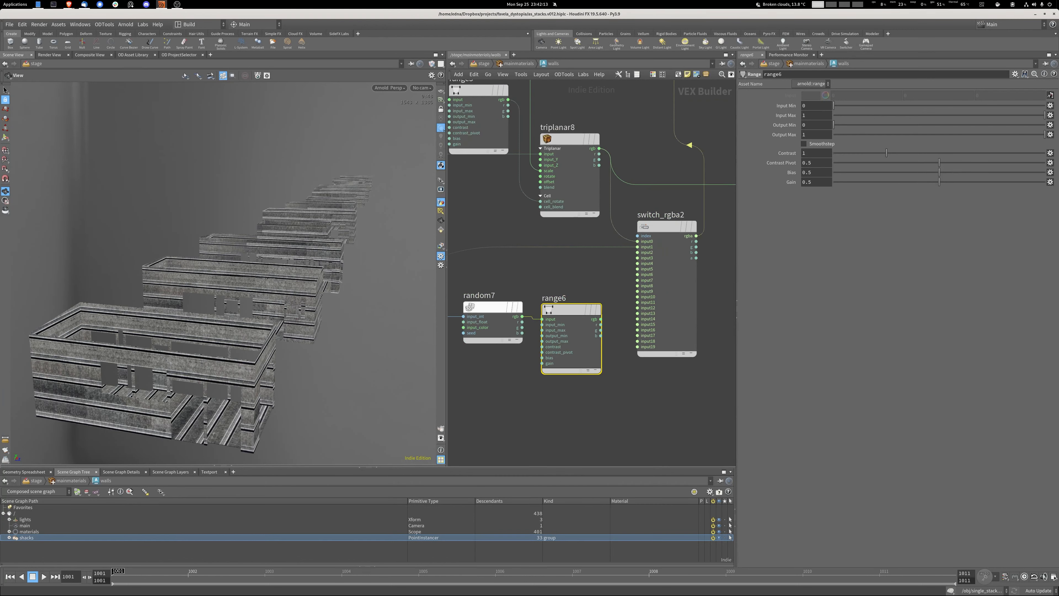
left_click_drag(571, 309, 550, 299)
middle_click_drag(551, 299, 630, 279)
left_click_drag(630, 279, 592, 289)
middle_click_drag(637, 272, 600, 270)
key("Tab")
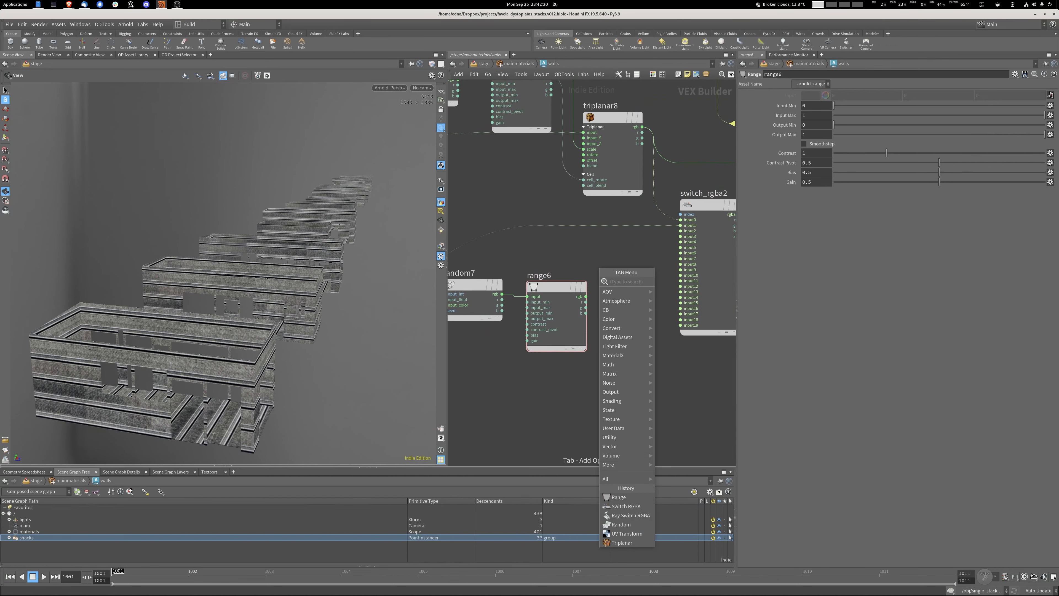
type("fl")
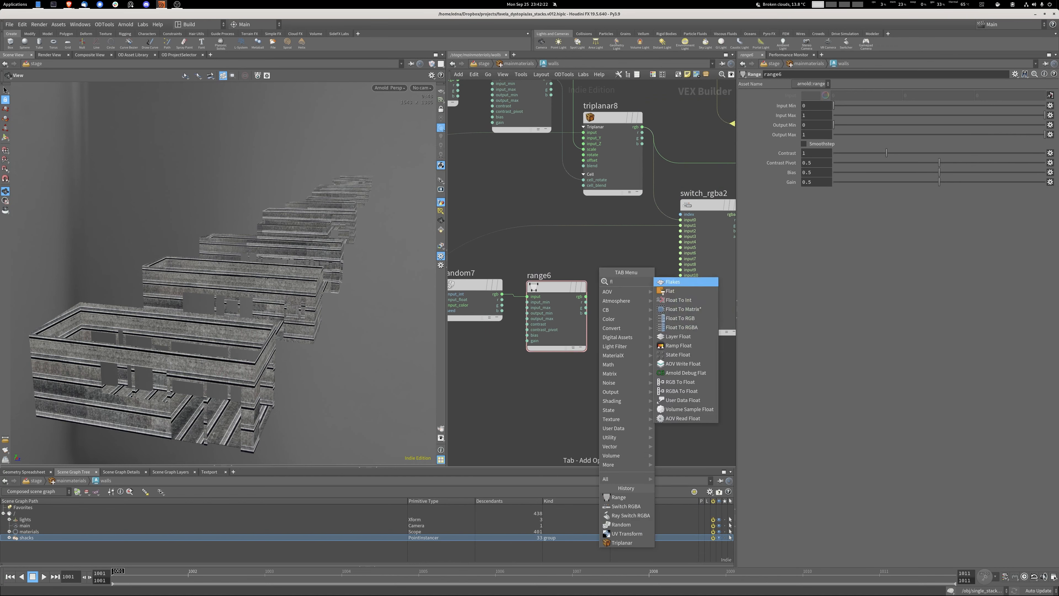
key("Down")
key("Return")
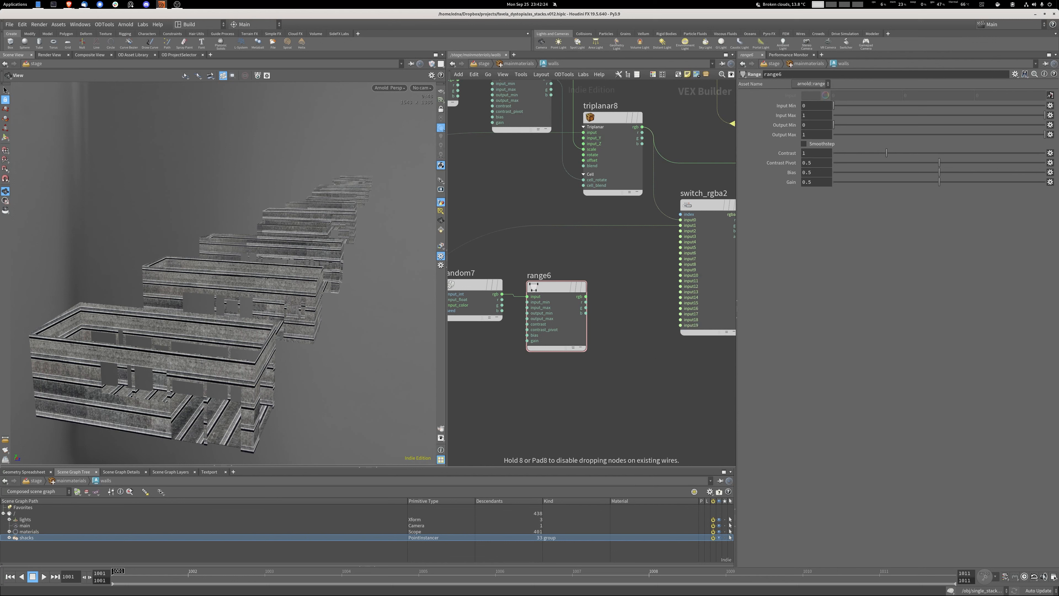
left_click(636, 330)
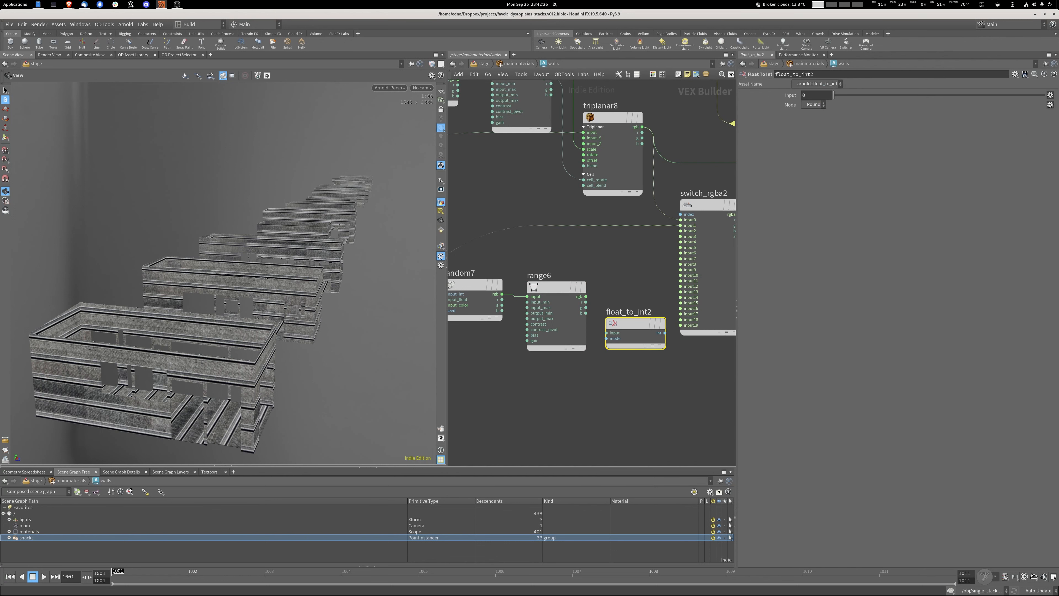
Keep float_to_int2's Mode at Round, connect range6's r output through it to switch_rgba2's index, and check the shacks' texture variation.
left_click(814, 104)
left_click(813, 104)
left_click_drag(601, 308, 680, 275)
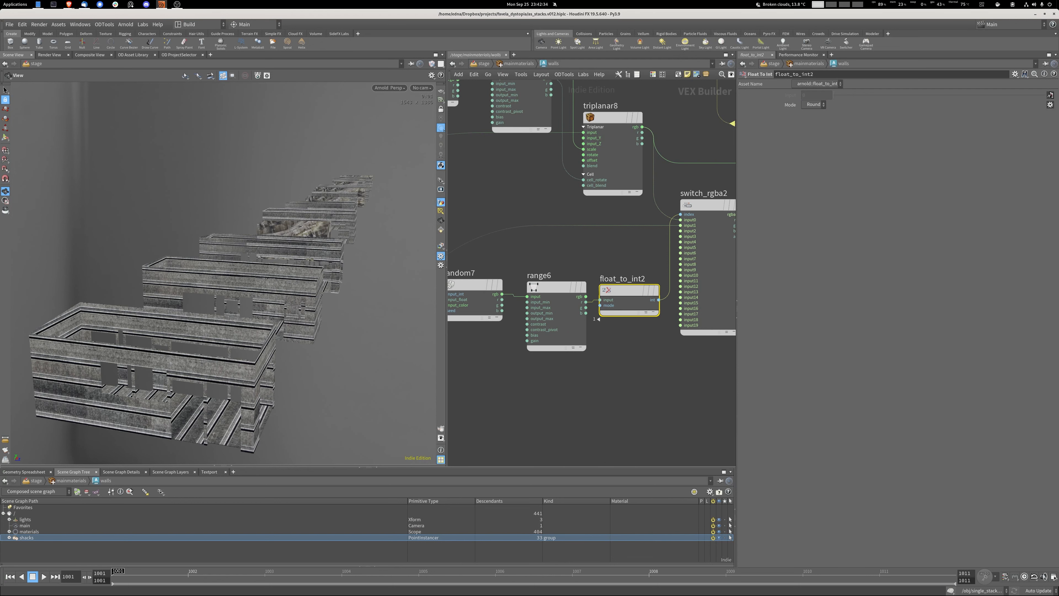
left_click_drag(258, 283, 200, 283)
right_click_drag(225, 284, 184, 266)
left_click_drag(184, 267, 167, 270)
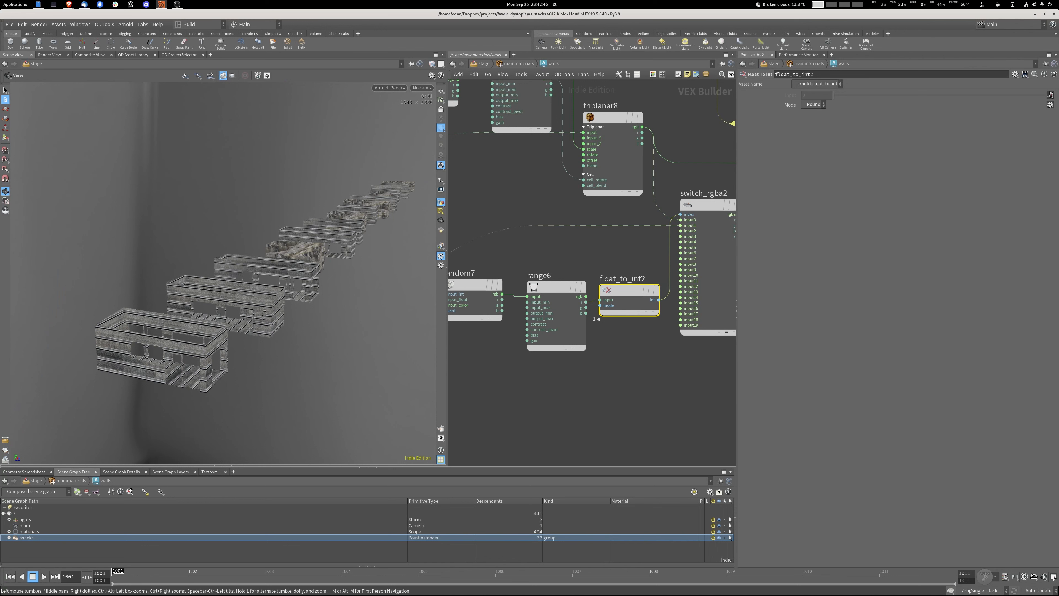
left_click_drag(233, 283, 250, 334)
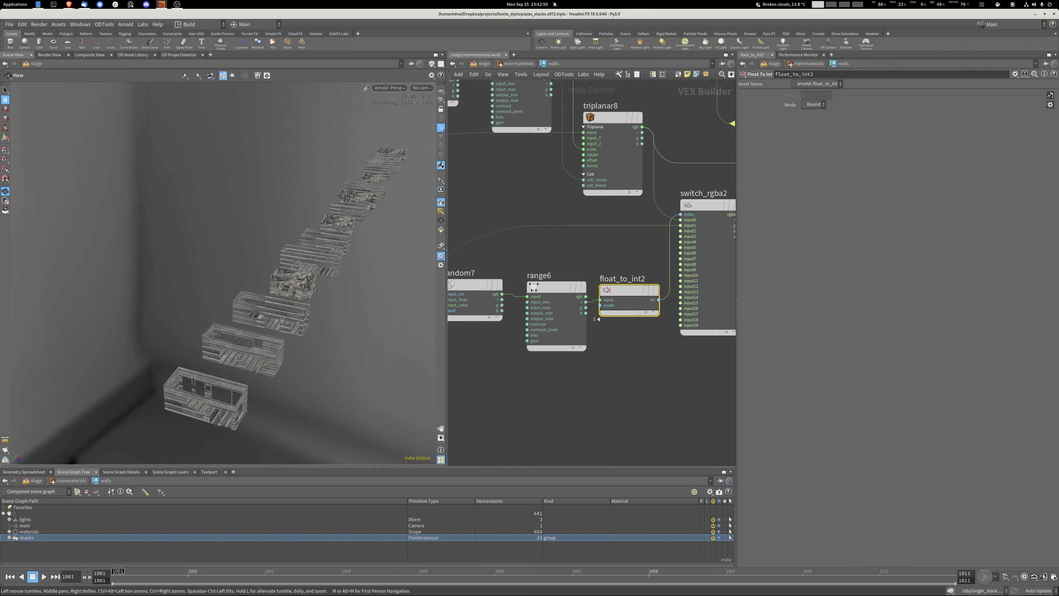
Set range6's Output Max to 2 and enable Smoothstep.
middle_click_drag(608, 259, 582, 241)
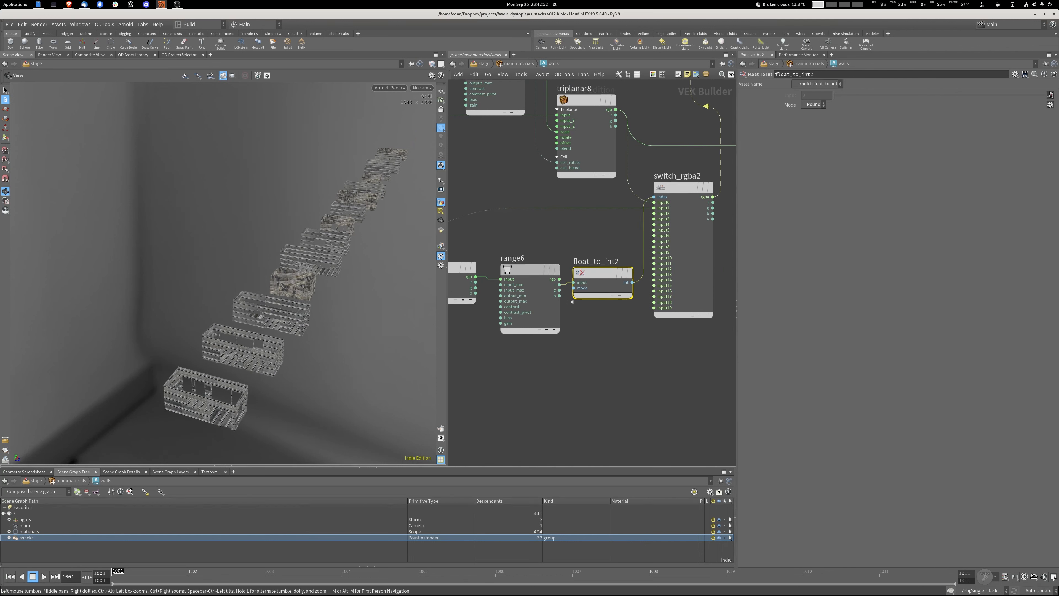
left_click(530, 279)
left_click_drag(812, 135, 791, 135)
type("2")
left_click(813, 125)
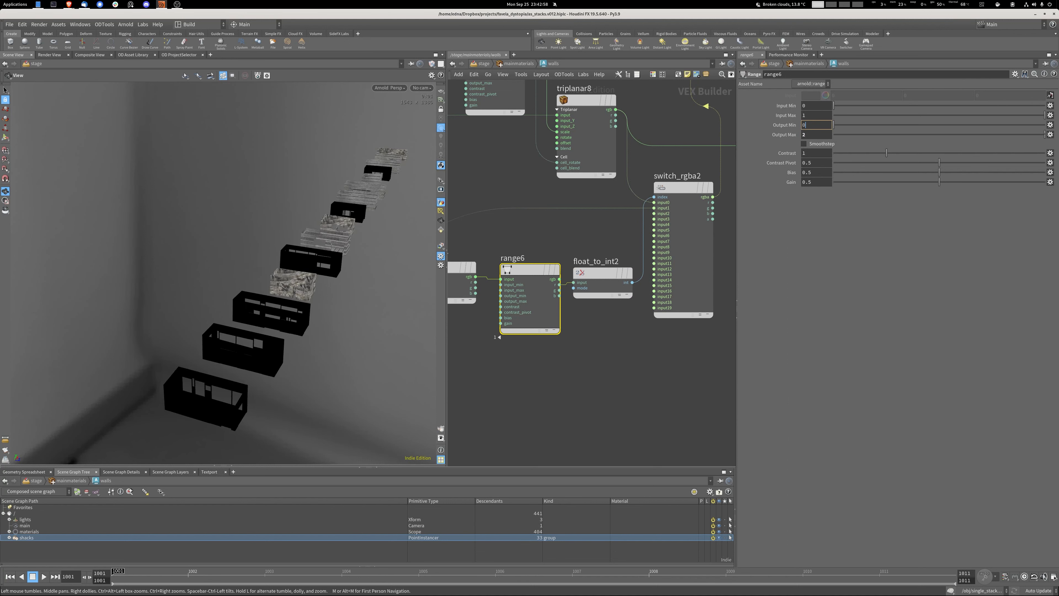
left_click(804, 144)
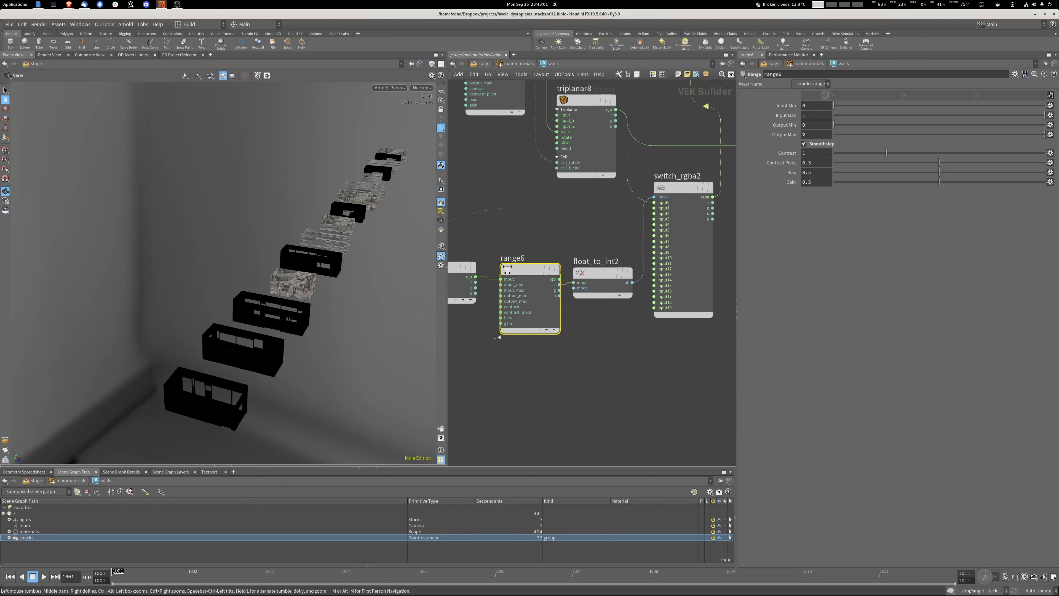
Examine the settings of float_to_int1 and range1 that drive the index of the existing seven-texture switch.
middle_click_drag(631, 233, 639, 216)
scroll(638, 216, "down", 5)
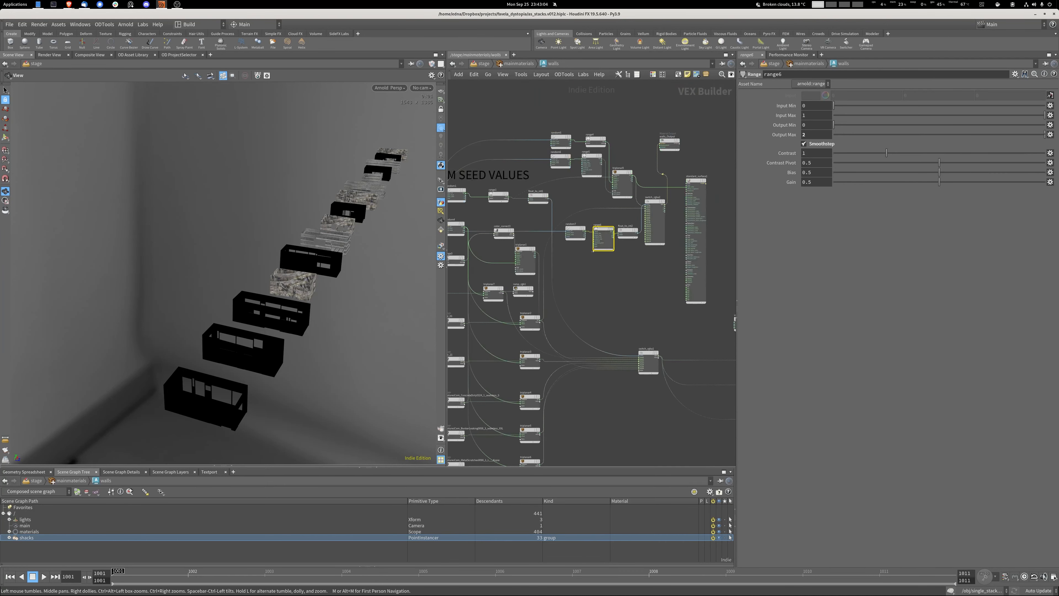
middle_click_drag(624, 416, 607, 356)
scroll(607, 357, "up", 3)
left_click(650, 244)
middle_click_drag(621, 217, 695, 439)
middle_click_drag(525, 183, 578, 208)
left_click(578, 207)
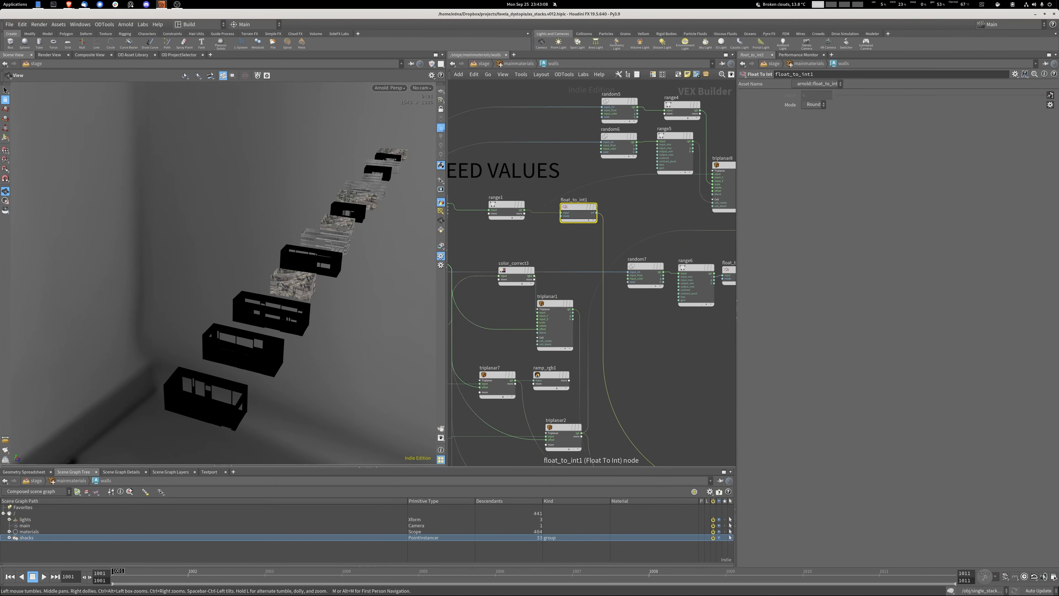
left_click(506, 205)
left_click(667, 355)
middle_click_drag(667, 367, 482, 158)
Move walls_Output beside standard_surface1, connect switch_rgba1's rgba output to its surface input, and inspect the shacks' textures.
middle_click_drag(572, 223, 517, 357)
middle_click_drag(576, 175, 547, 294)
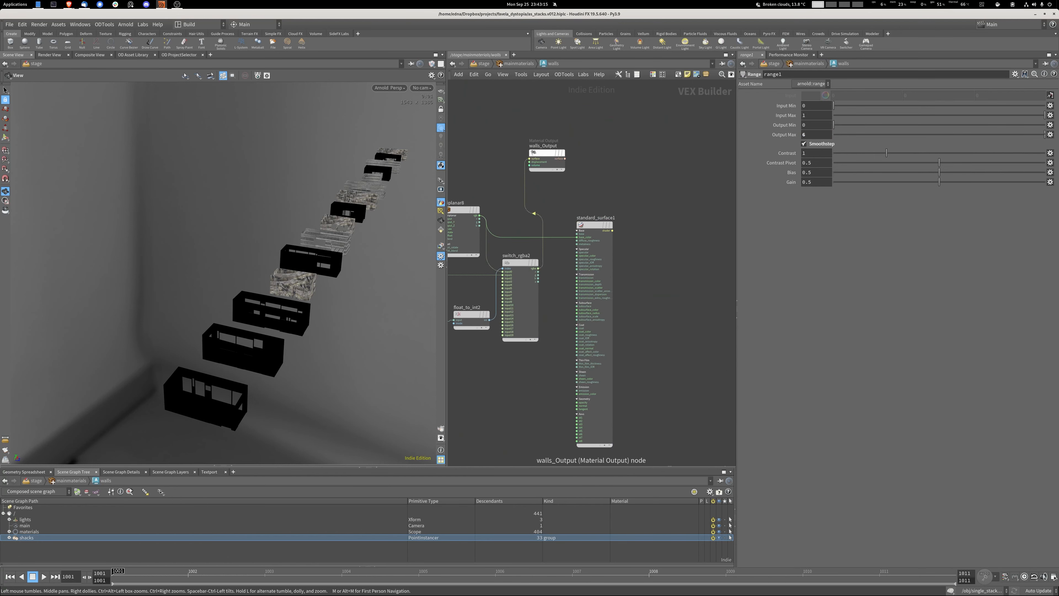
left_click_drag(546, 154, 658, 355)
middle_click_drag(657, 361, 650, 242)
left_click_drag(520, 421, 570, 252)
left_click_drag(633, 242, 634, 241)
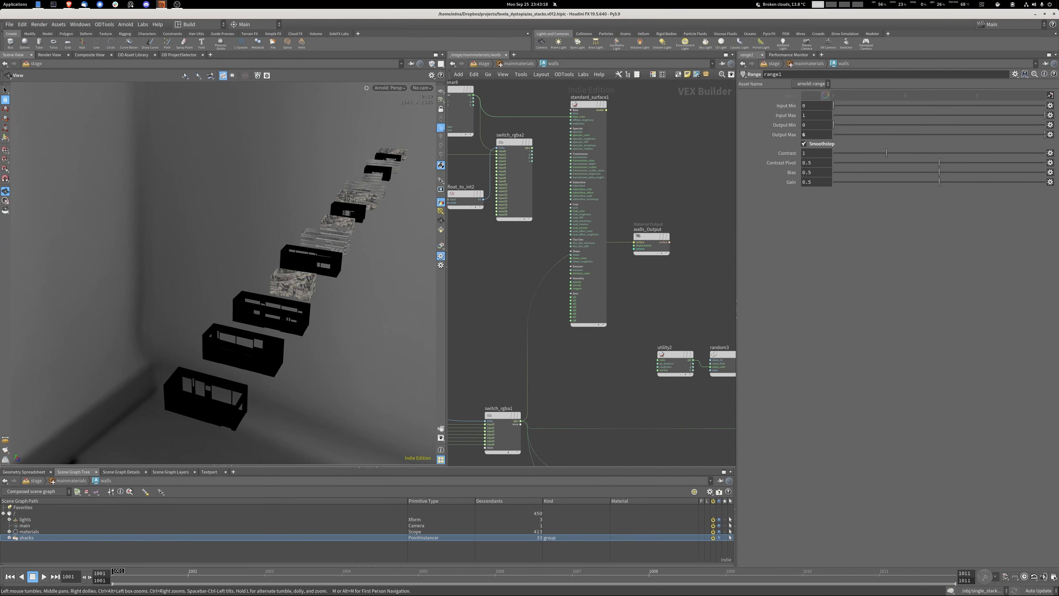
left_click_drag(292, 284, 233, 267)
scroll(234, 267, "up", 3)
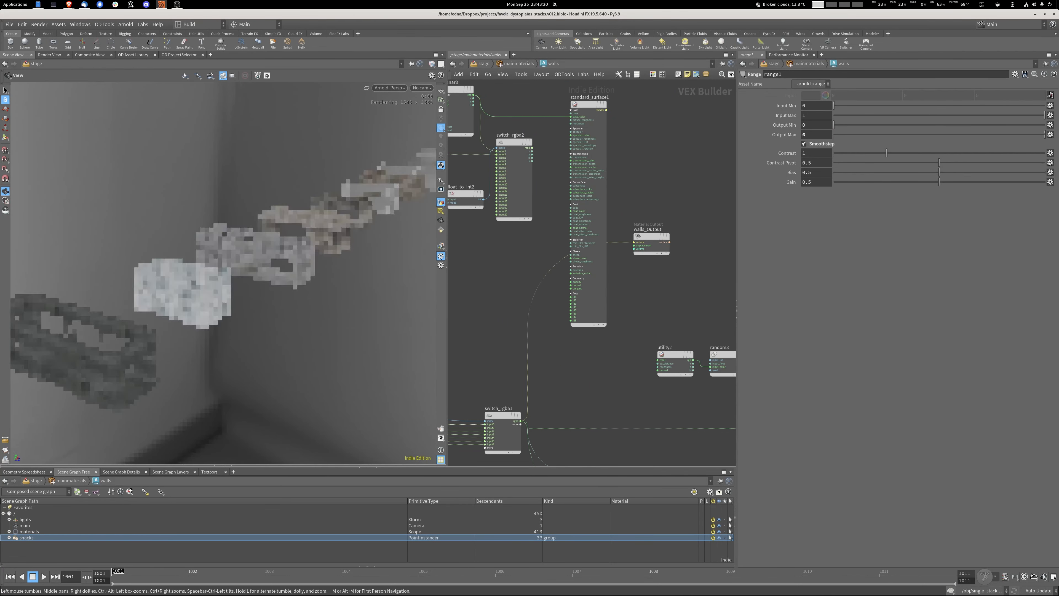
Examine how user_data_int2's uuid attribute feeds the random nodes, and follow the triplanar branches through to switch_rgba1.
scroll(667, 303, "down", 5)
middle_click_drag(659, 303, 734, 327)
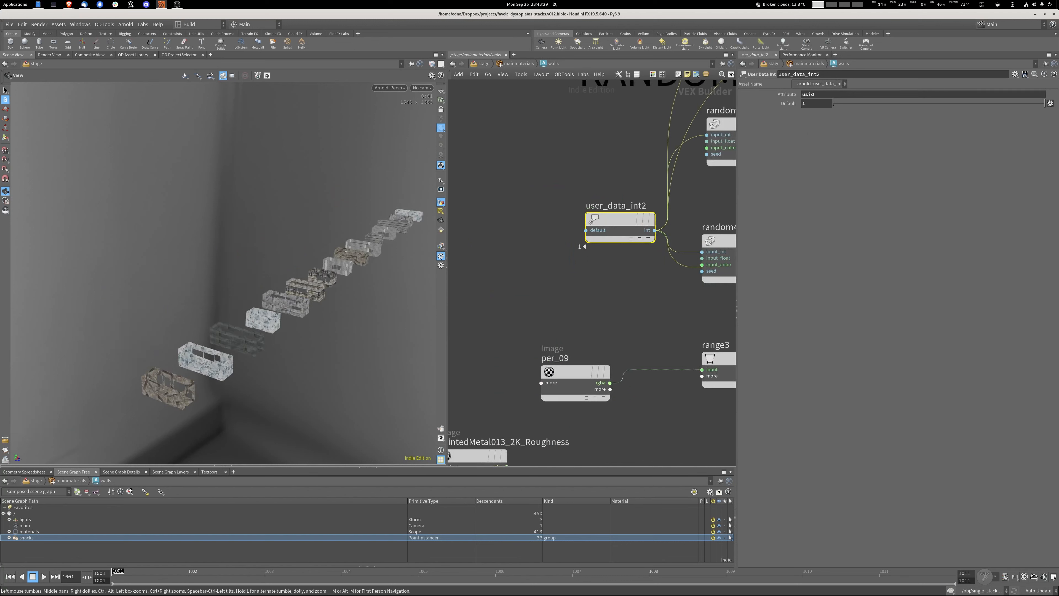
middle_click_drag(692, 292, 399, 216)
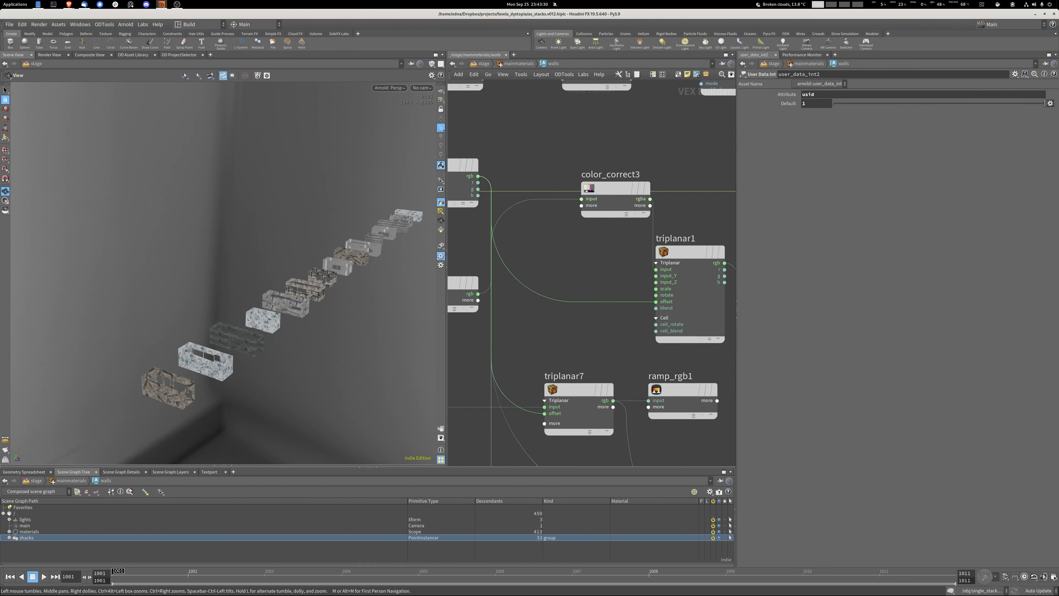
middle_click_drag(708, 325, 432, 223)
middle_click_drag(608, 370, 612, 234)
scroll(612, 234, "down", 7)
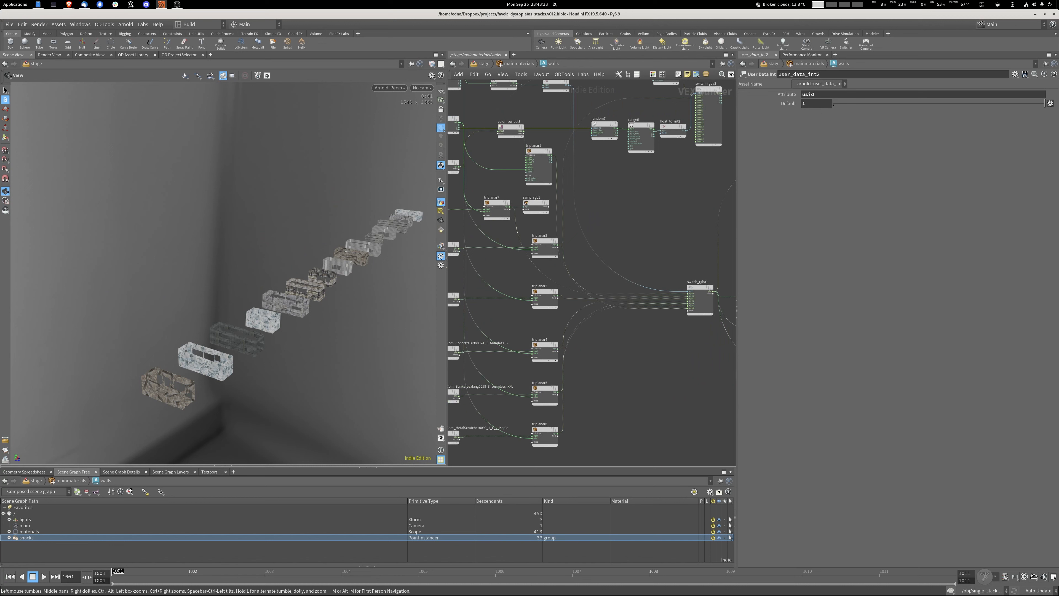
middle_click_drag(612, 233, 454, 221)
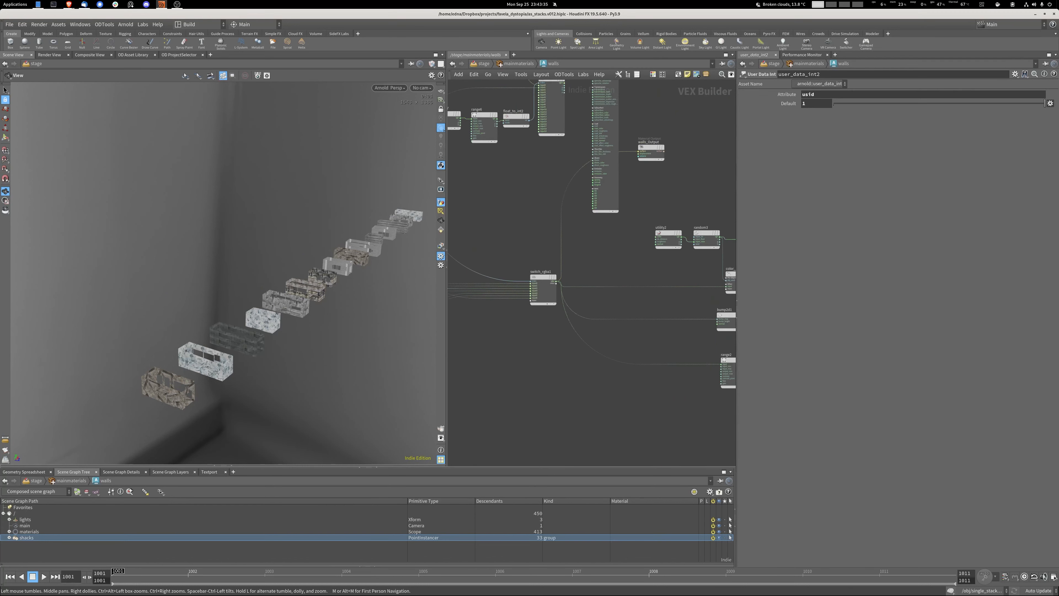
Move walls_Output below the stacks shader, connect color_correct2's rgba output to its surface input, and inspect the shacks.
middle_click_drag(659, 175, 572, 259)
left_click_drag(564, 230, 697, 235)
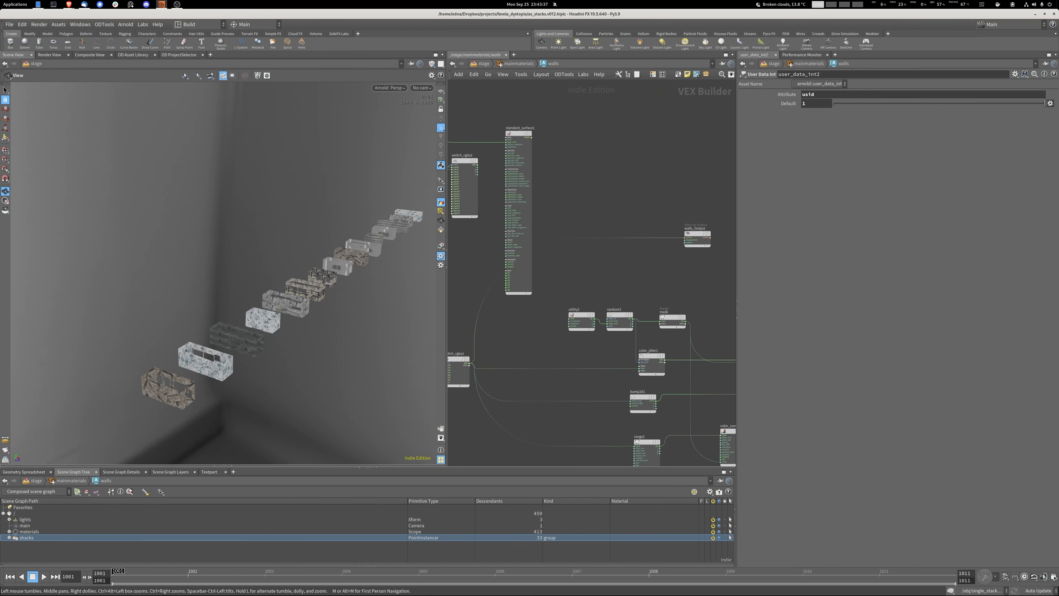
middle_click_drag(697, 251, 534, 181)
left_click_drag(535, 172, 648, 192)
middle_click_drag(625, 217, 827, 120)
middle_click_drag(683, 175, 528, 199)
left_click_drag(694, 114, 717, 144)
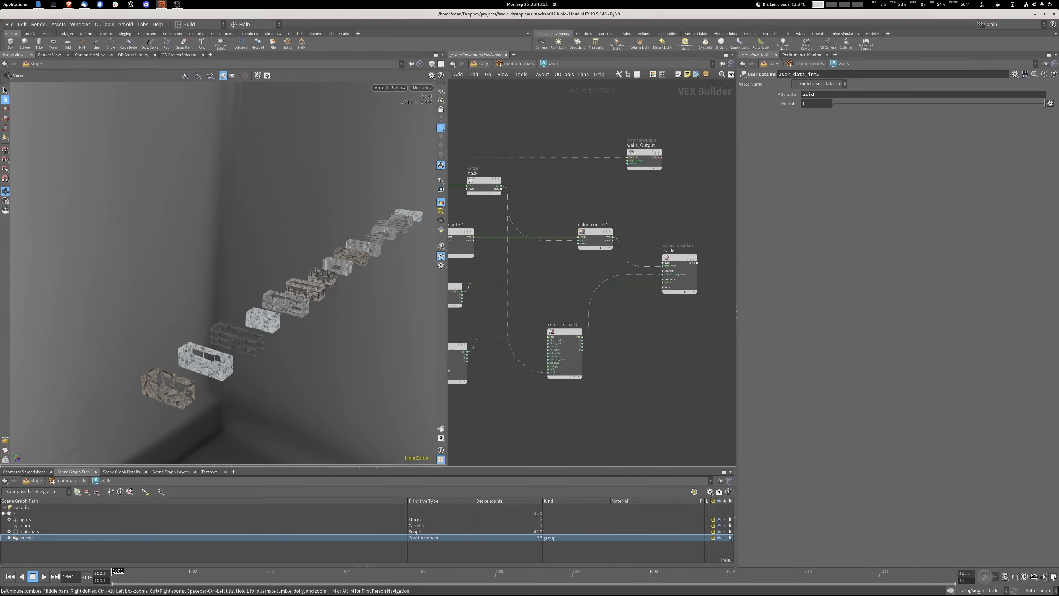
left_click_drag(643, 156, 669, 330)
scroll(630, 370, "up", 3)
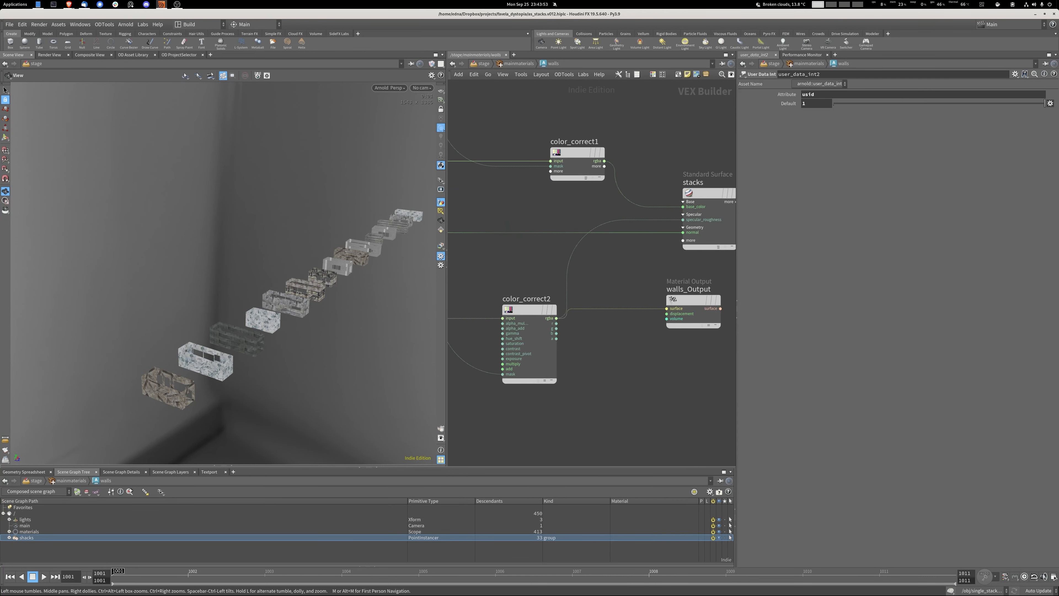
scroll(311, 301, "up", 5)
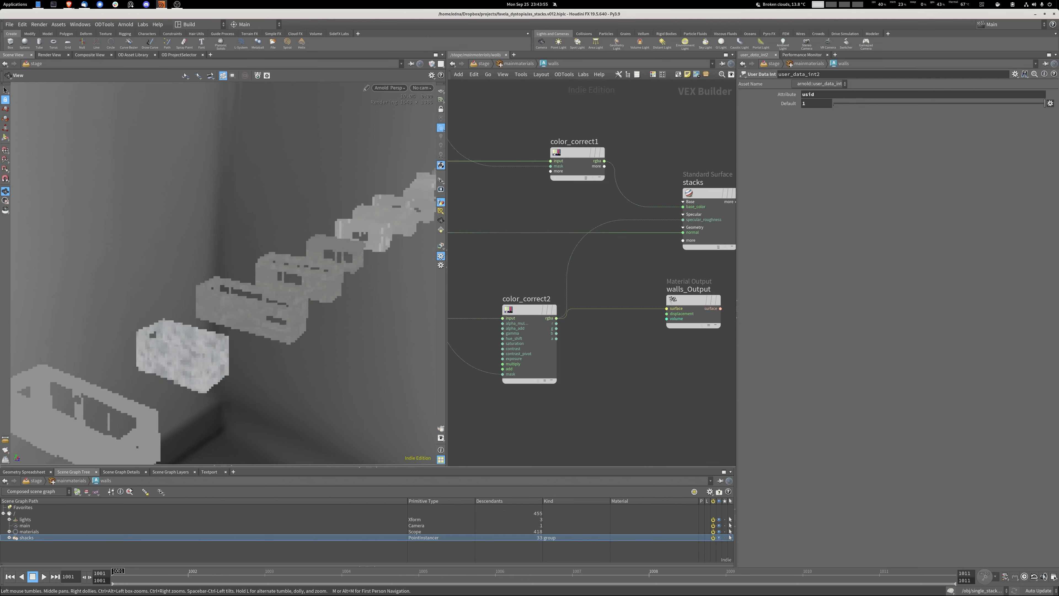
left_click_drag(310, 301, 310, 285)
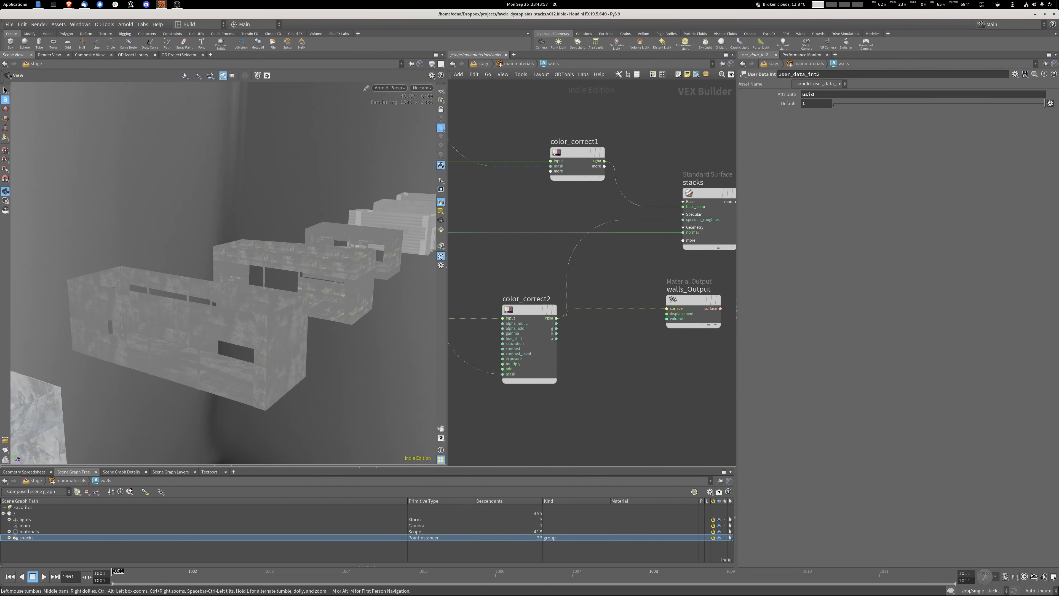
Move walls_Output beside stacks, connect the stacks shader output to its surface input, and inspect the shaded shack up close.
middle_click_drag(483, 267, 709, 233)
mouse_move(501, 242)
middle_mouse_down()
mouse_move(690, 258)
mouse_move(655, 242)
mouse_move(492, 242)
middle_mouse_up()
middle_click_drag(665, 219, 495, 247)
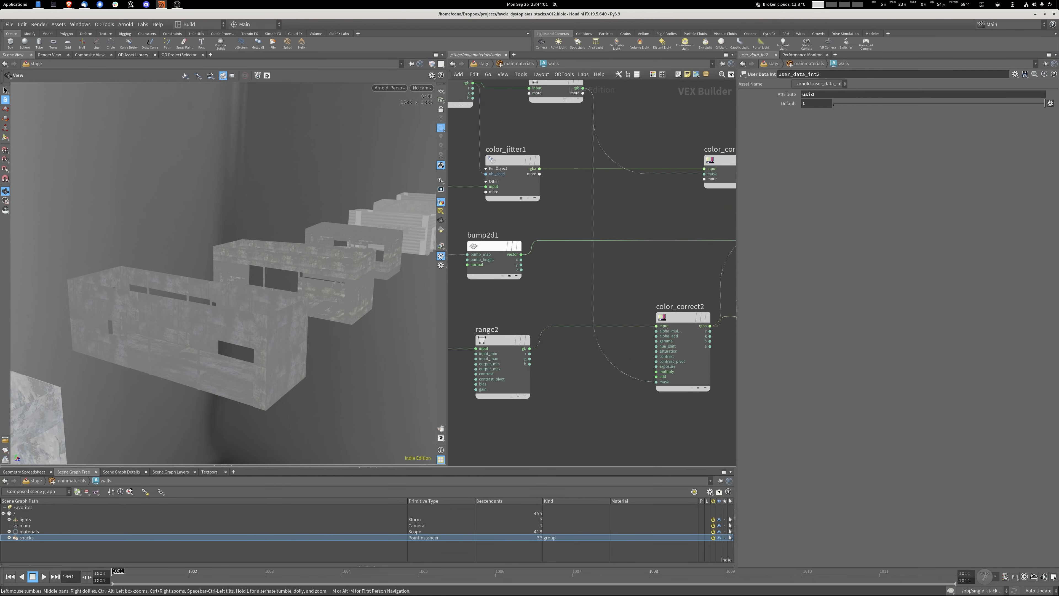
middle_click_drag(667, 250, 465, 299)
middle_click_drag(555, 298, 468, 298)
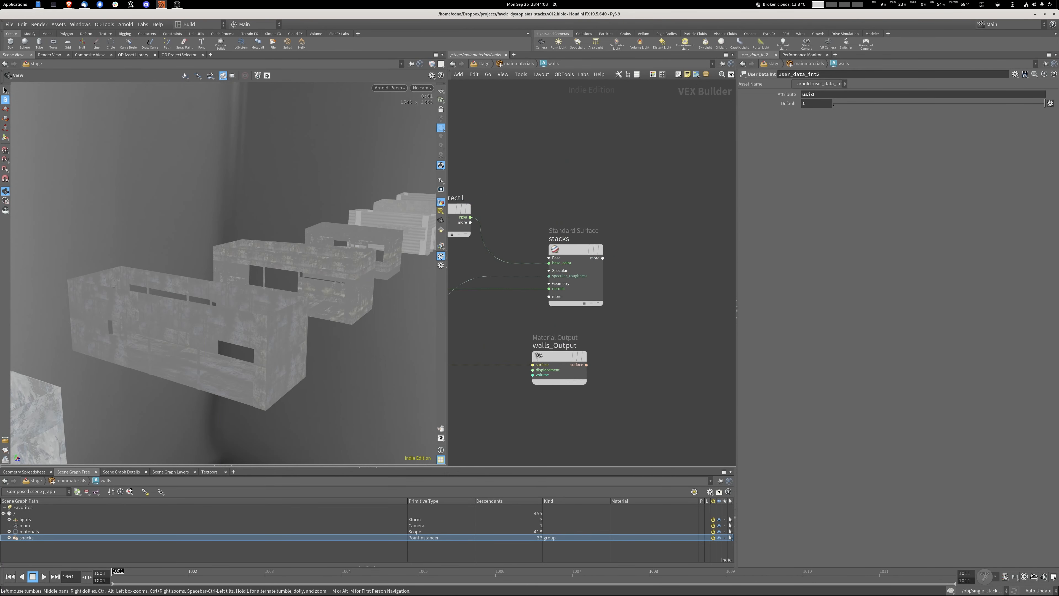
left_click_drag(559, 357, 683, 193)
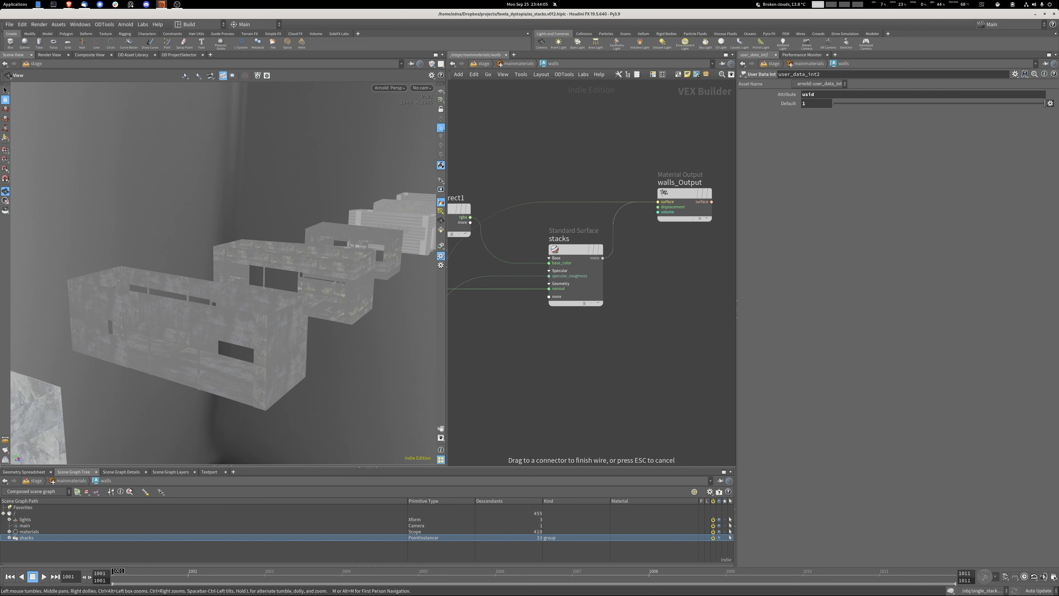
left_click_drag(603, 258, 658, 202)
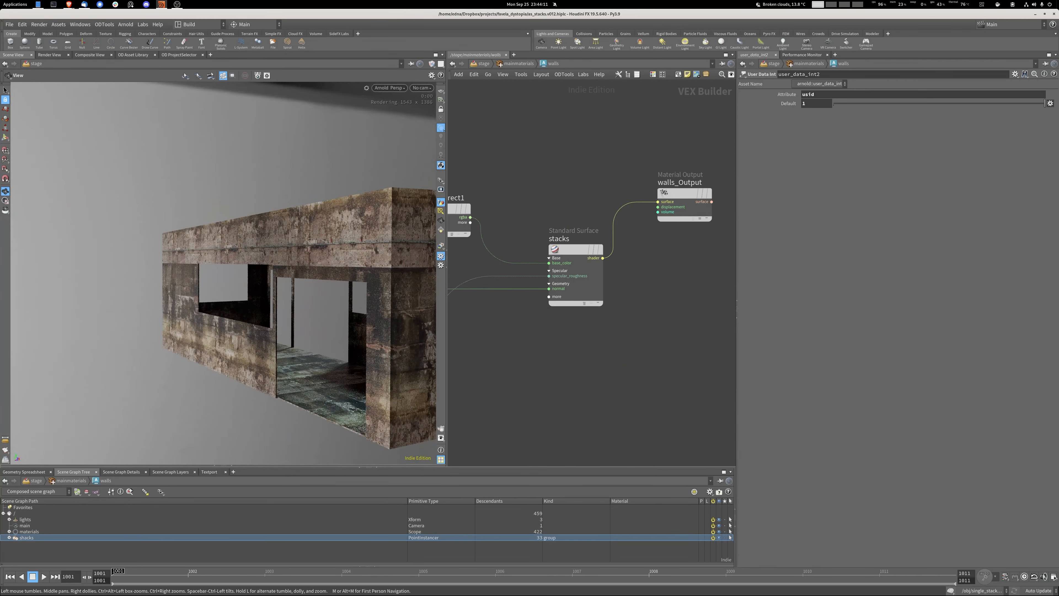
mouse_move(301, 267)
left_mouse_down()
mouse_move(142, 304)
mouse_move(250, 288)
mouse_move(225, 288)
mouse_move(317, 259)
mouse_move(304, 261)
left_mouse_up()
right_click_drag(267, 284, 301, 288)
middle_click_drag(300, 288, 306, 255)
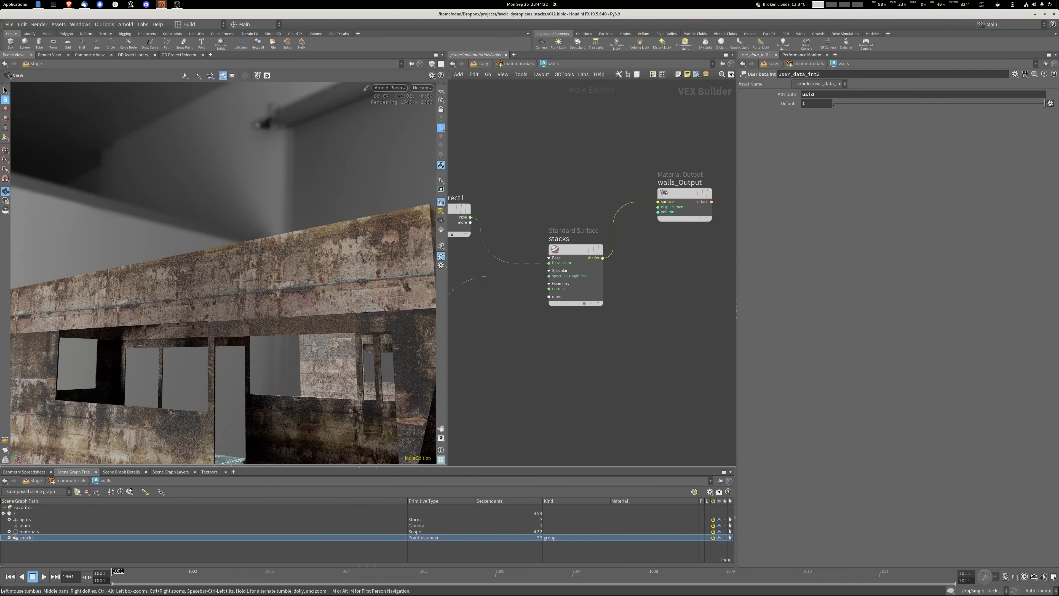
Move walls_Output above color_correct1 and check the settings of utility2 and random3 that feed the mask and color_jitter1.
middle_click_drag(509, 346, 680, 322)
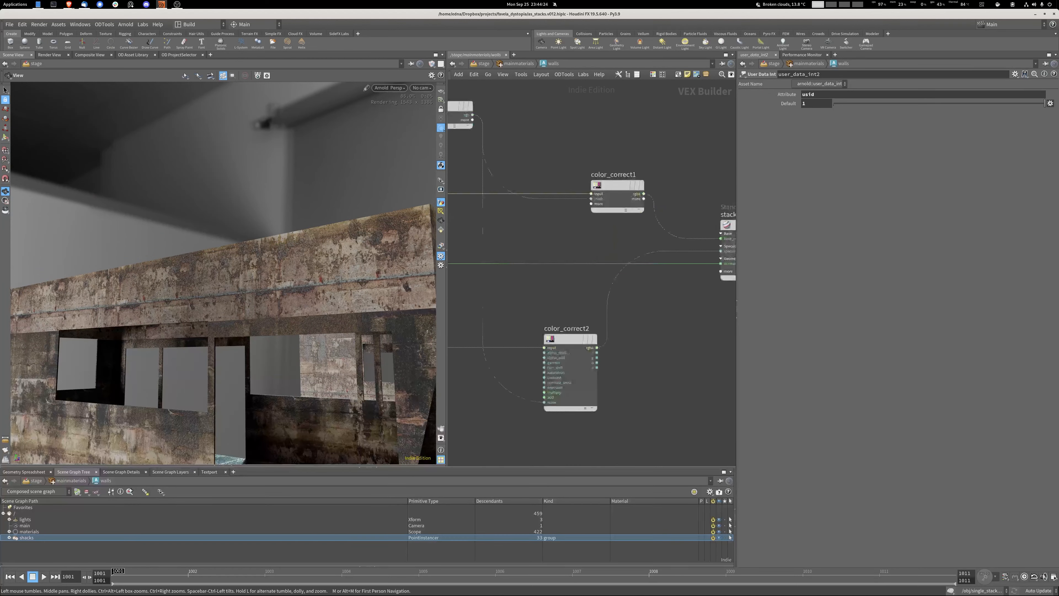
scroll(606, 229, "down", 4)
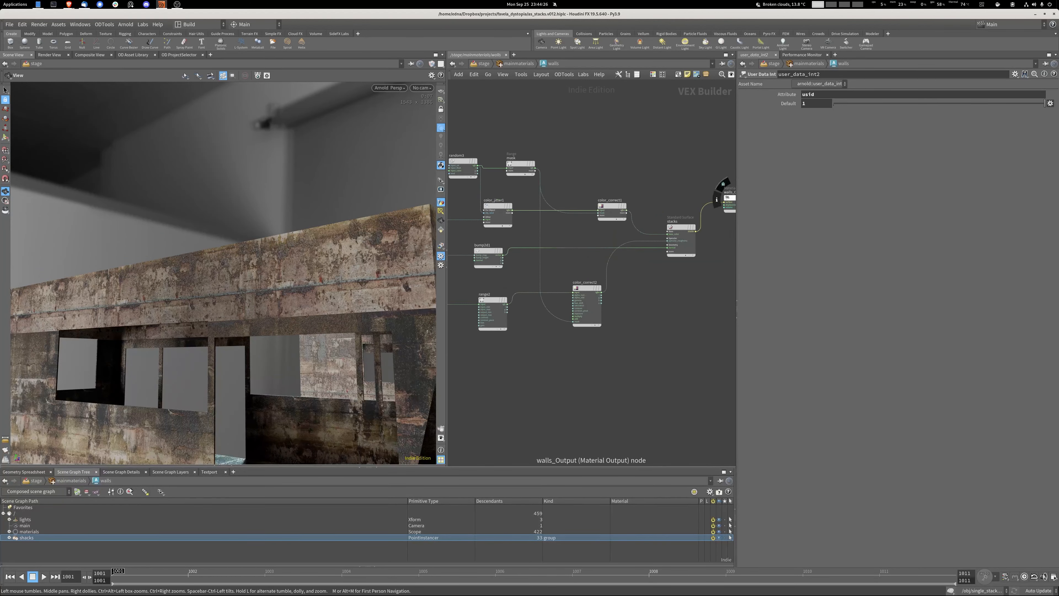
left_click_drag(731, 199, 603, 169)
middle_click_drag(521, 223, 660, 280)
scroll(556, 240, "up", 3)
left_click(509, 186)
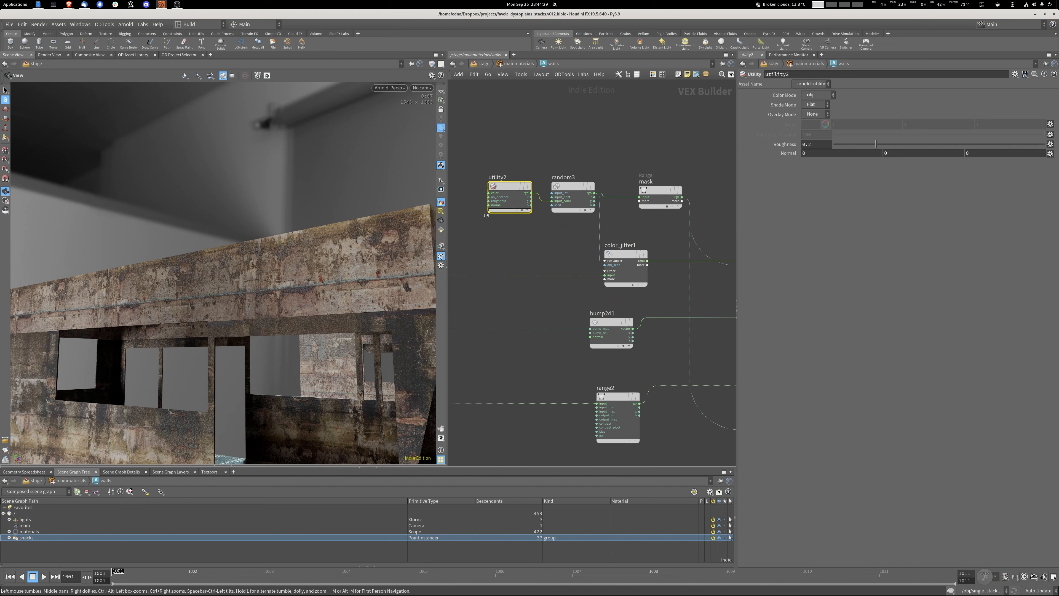
left_click(572, 186)
middle_click_drag(573, 186, 464, 196)
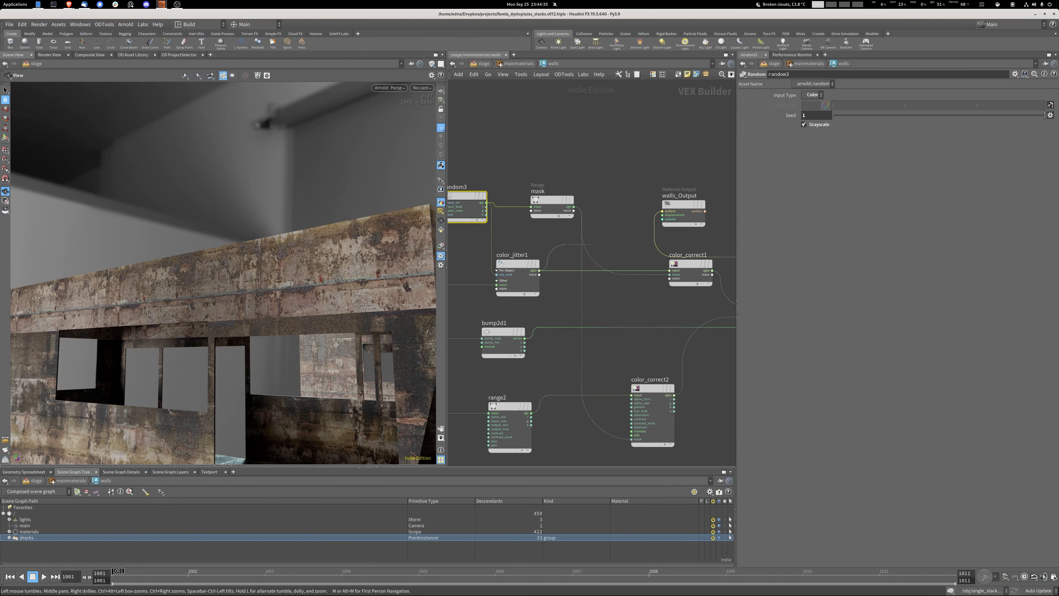
Connect color_jitter1's rgba output to walls_Output's surface input and view the whole row of shacks.
left_click(662, 211)
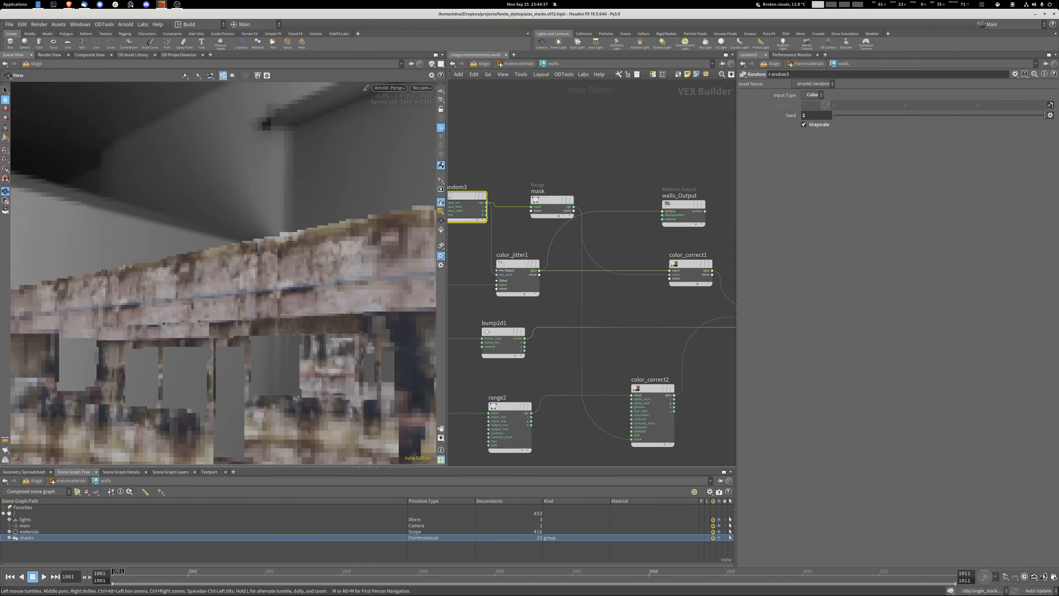
right_click_drag(258, 271, 175, 271)
left_click_drag(208, 251, 300, 309)
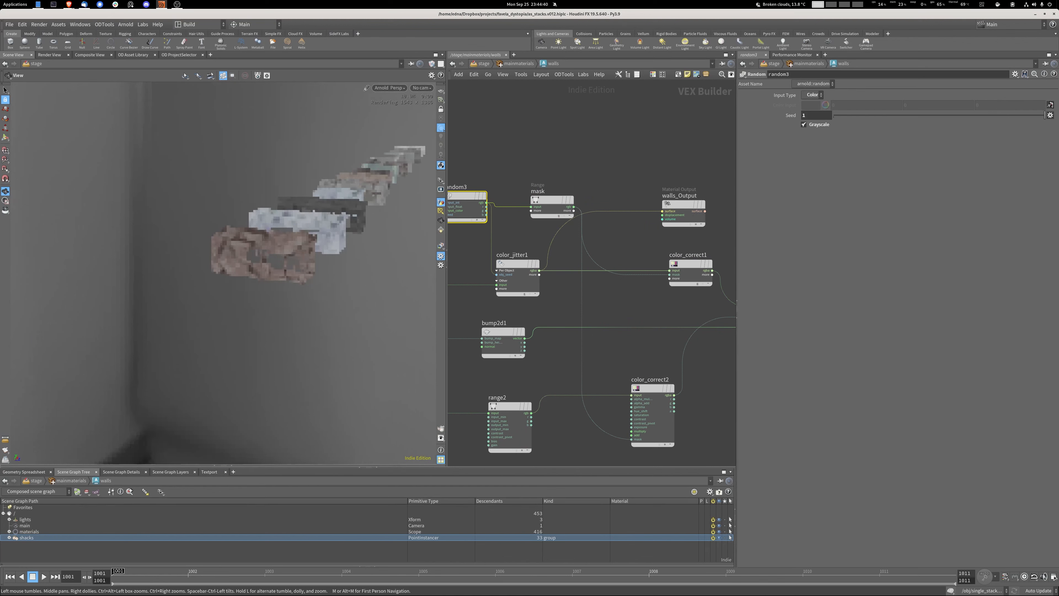
Set color_jitter1's per-object Max. Saturation to 0.457 and check the colour variation across the shacks.
left_click(517, 267)
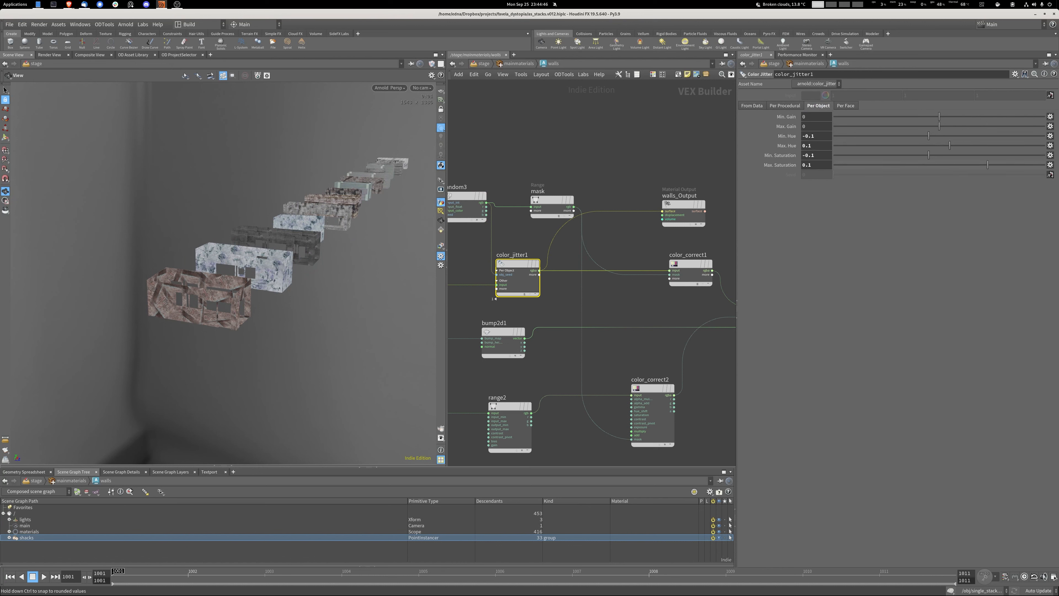
left_click_drag(987, 164, 987, 165)
middle_click_drag(267, 250, 255, 279)
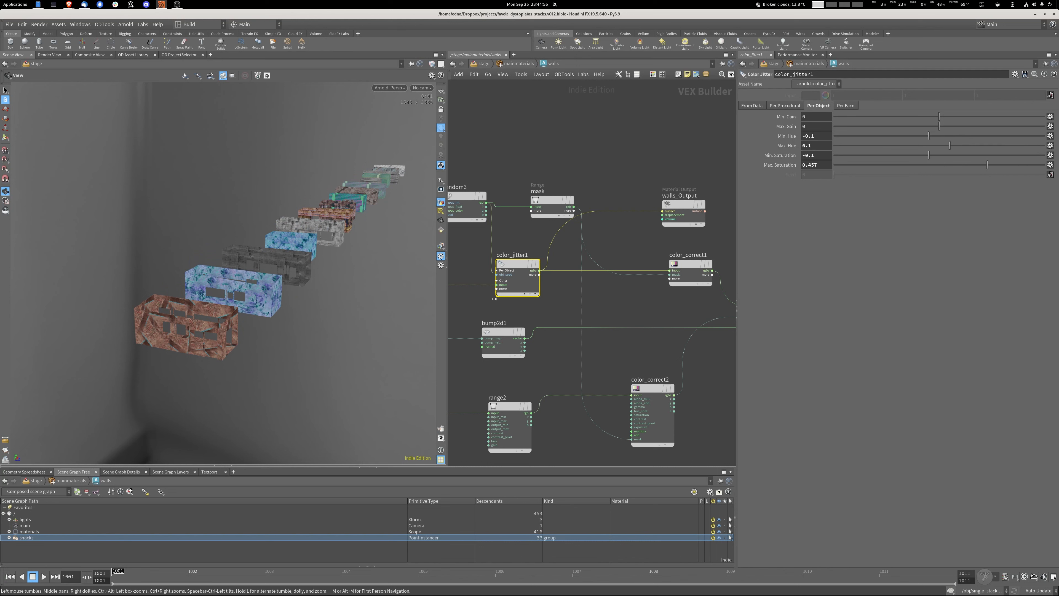
Return to the stage network and examine the node chains leading to the render_beauty_rop and favela_scene USD ROPs.
middle_click_drag(684, 350, 532, 311)
scroll(531, 311, "down", 2)
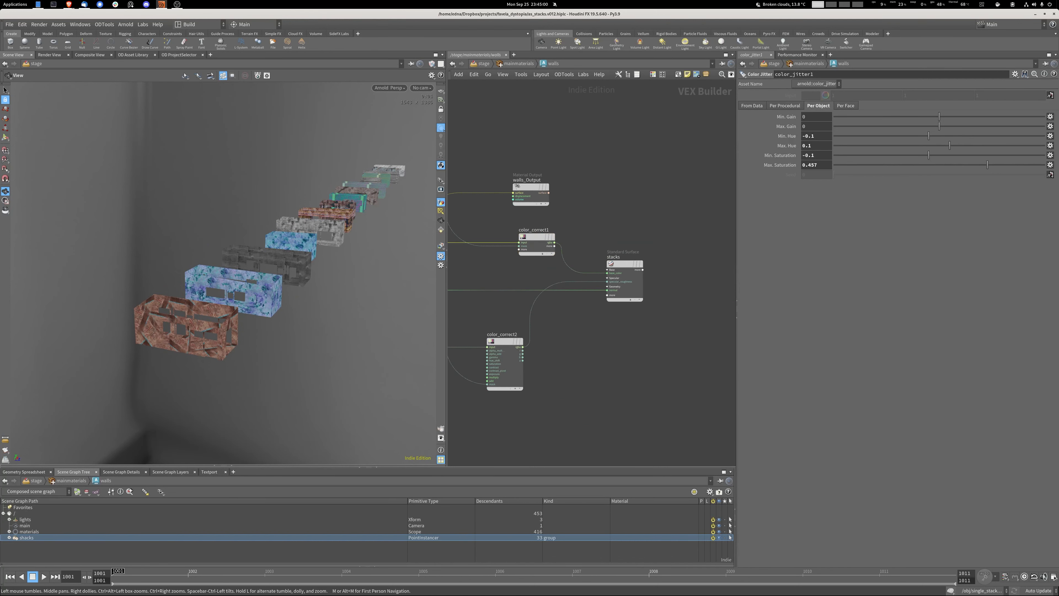
key("alt+shift+h")
key("u")
key("u")
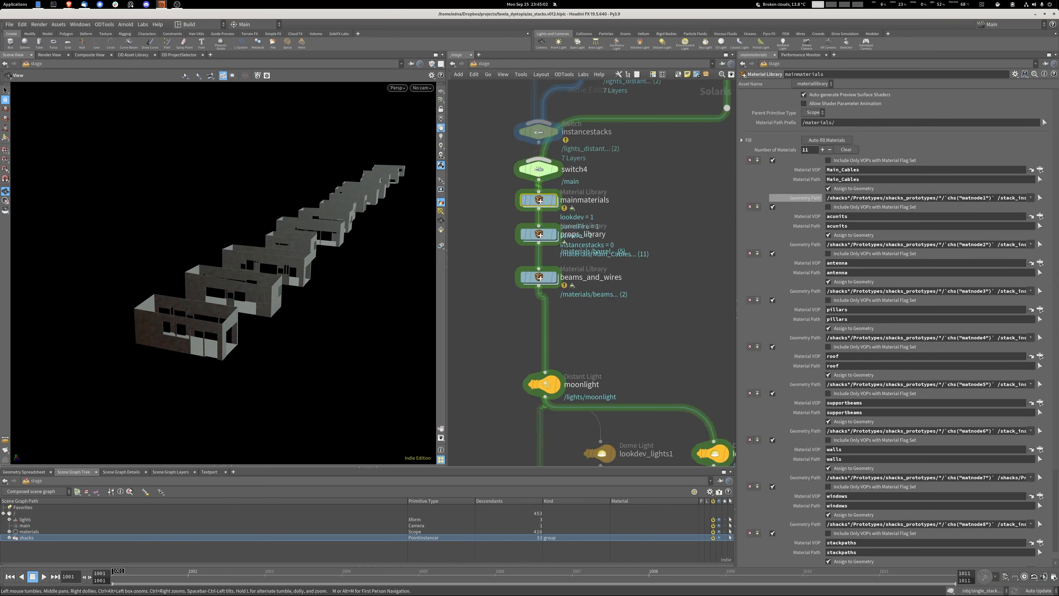
middle_click_drag(542, 333, 595, 158)
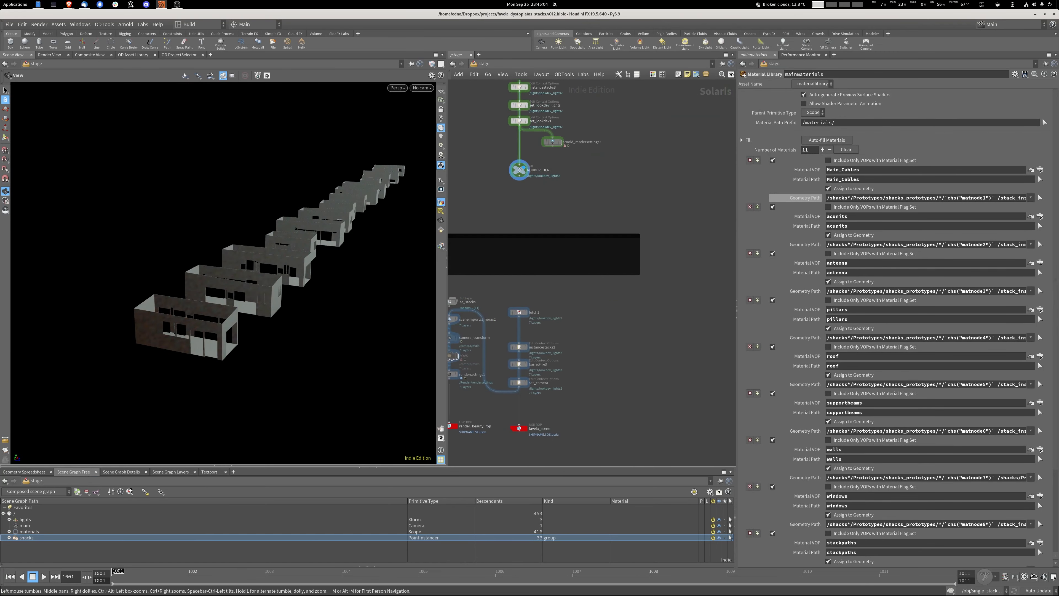
middle_click_drag(542, 292, 604, 188)
scroll(544, 294, "up", 3)
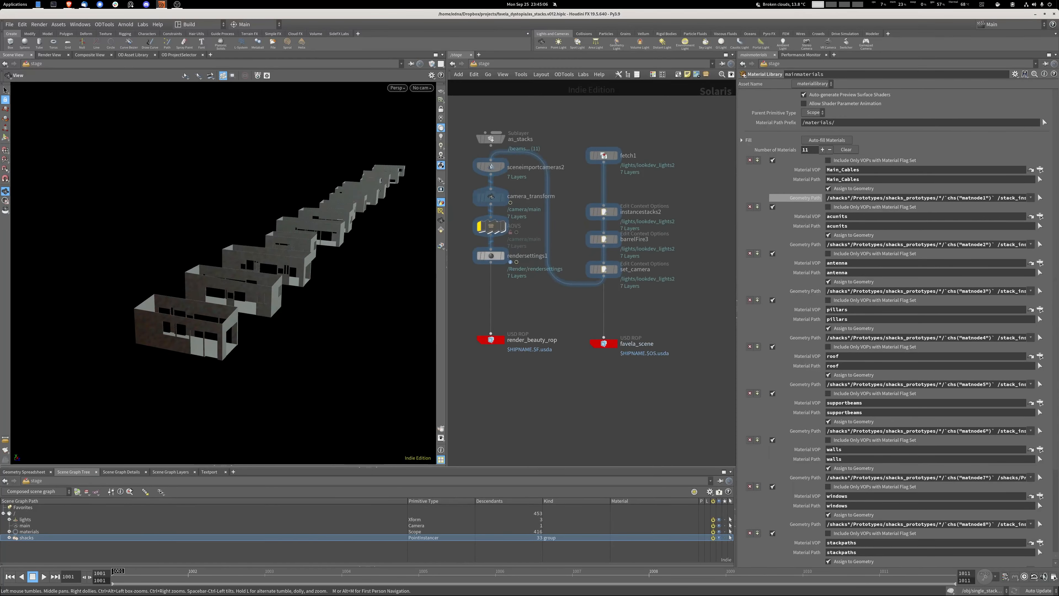